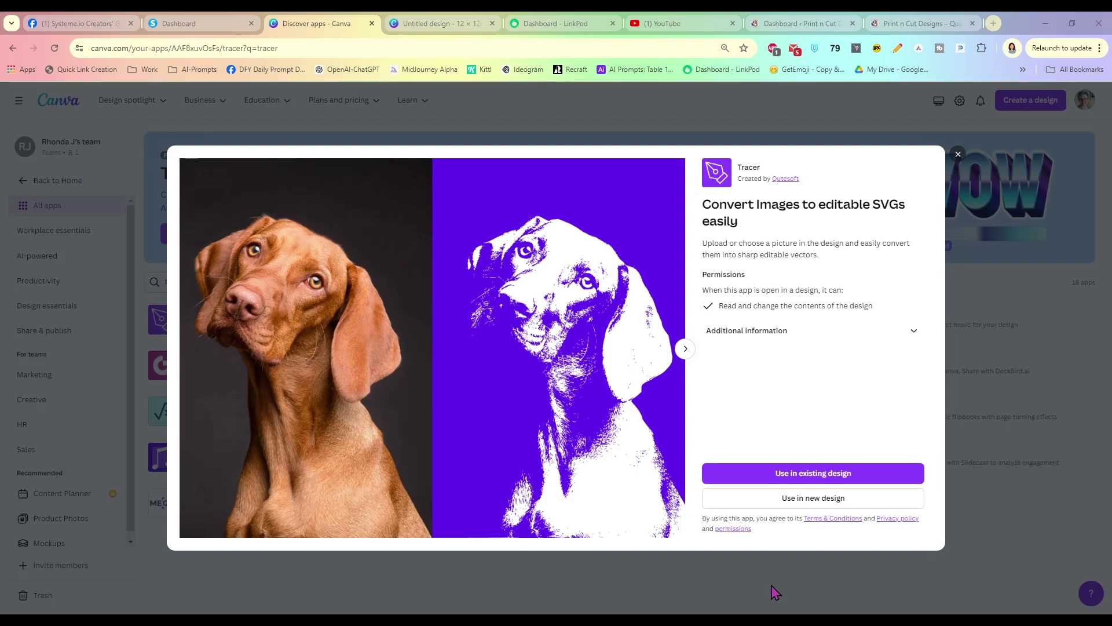
Close the Tracer app details and go from Home to the Apps page
click(958, 154)
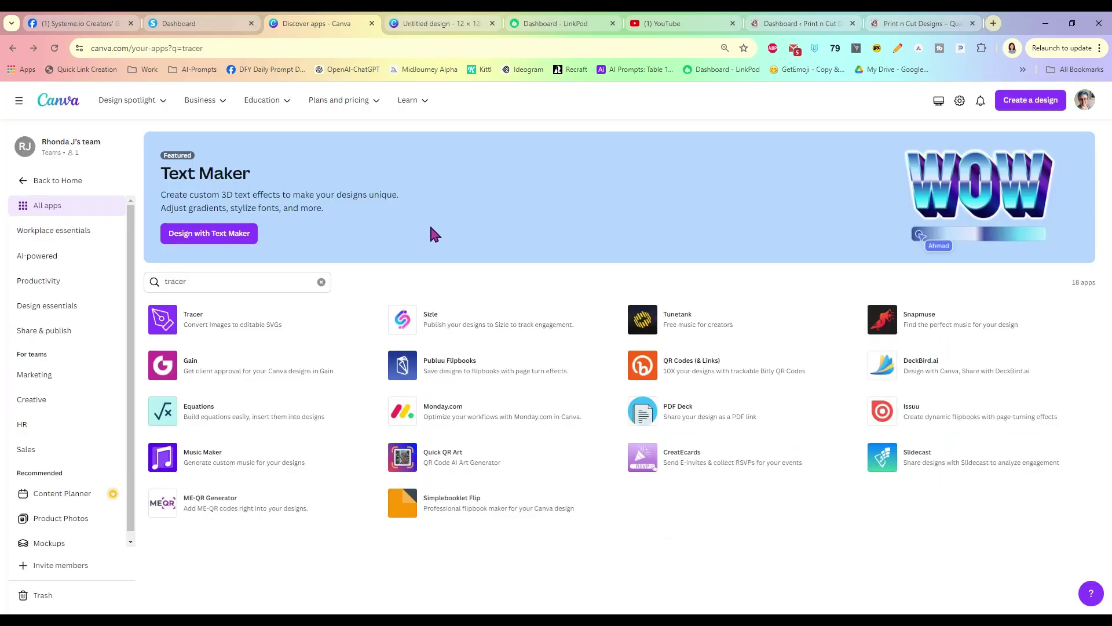
click(53, 104)
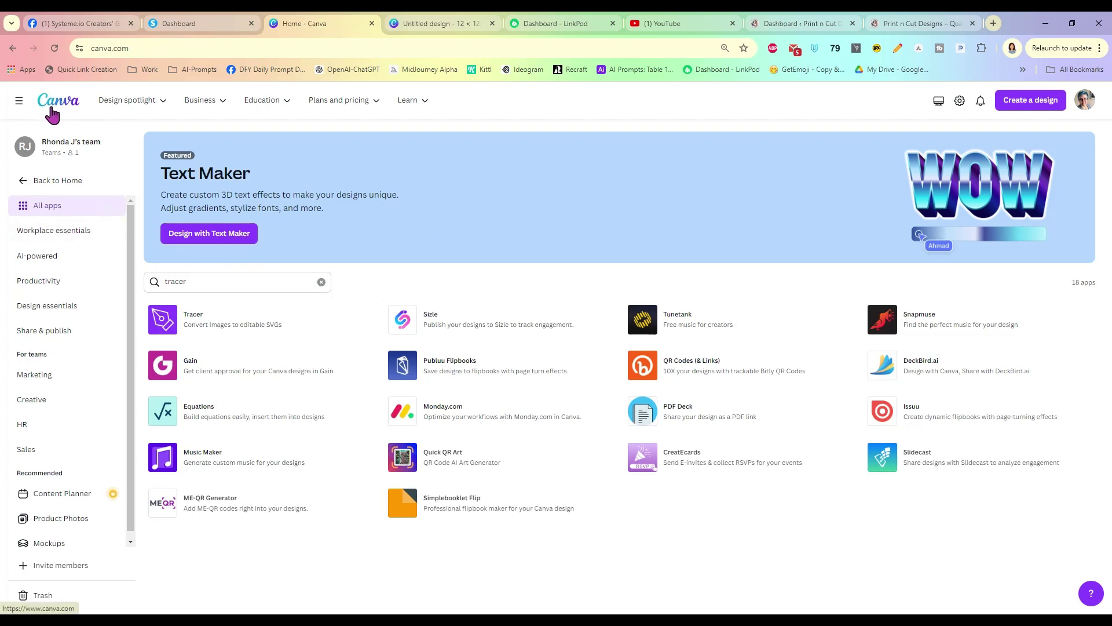
click(43, 306)
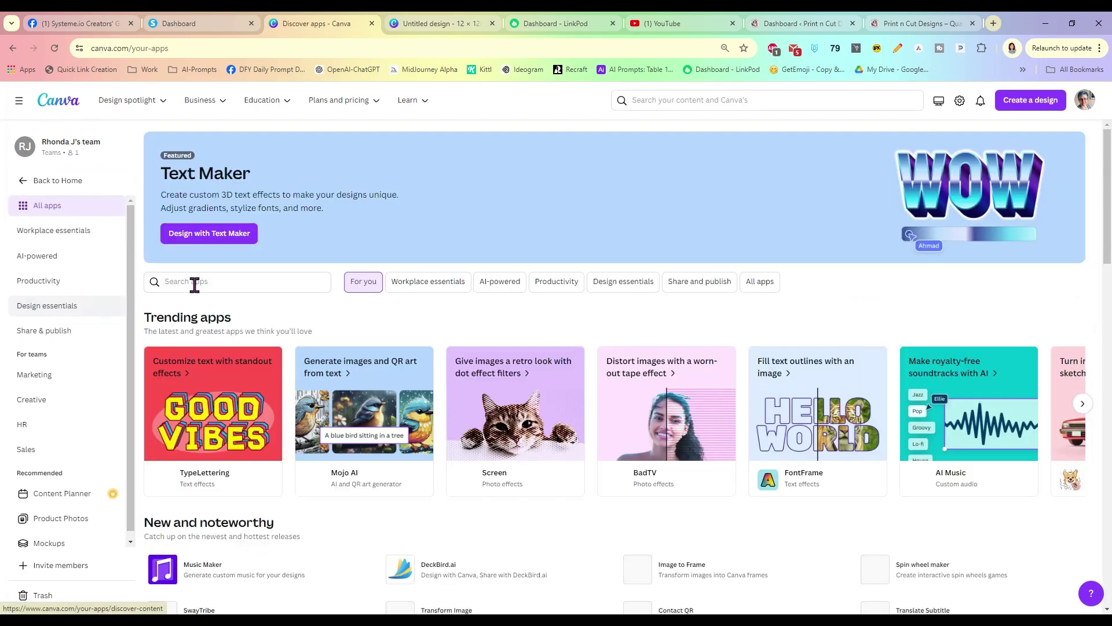
Search the apps for 'tracer', then view and close the Tracer app's details
click(241, 284)
text(tr)
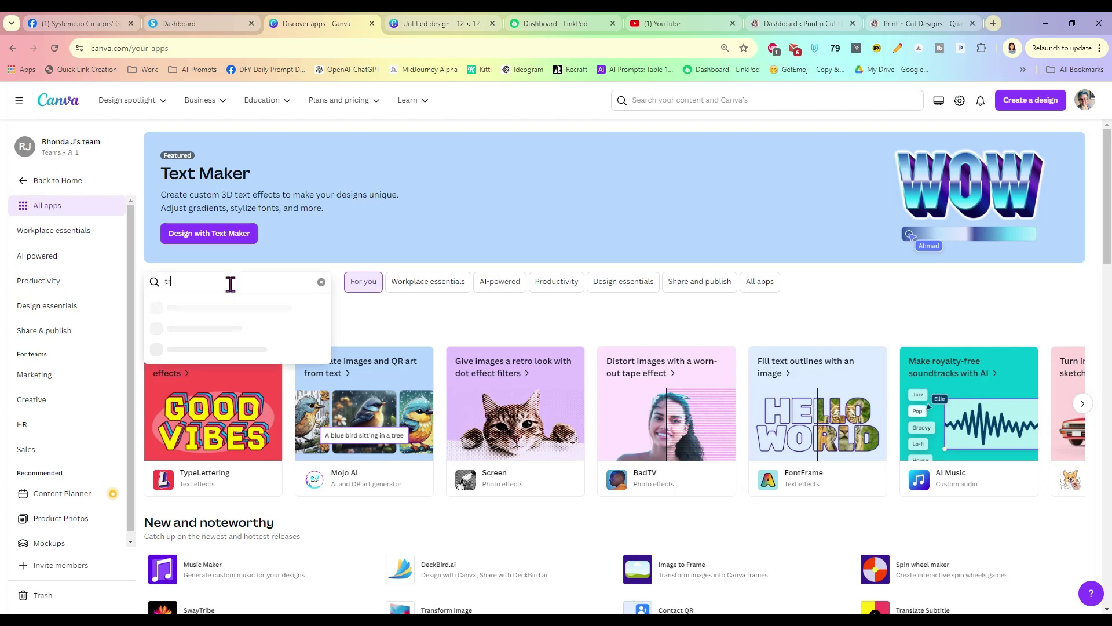
text(acer)
key(Return)
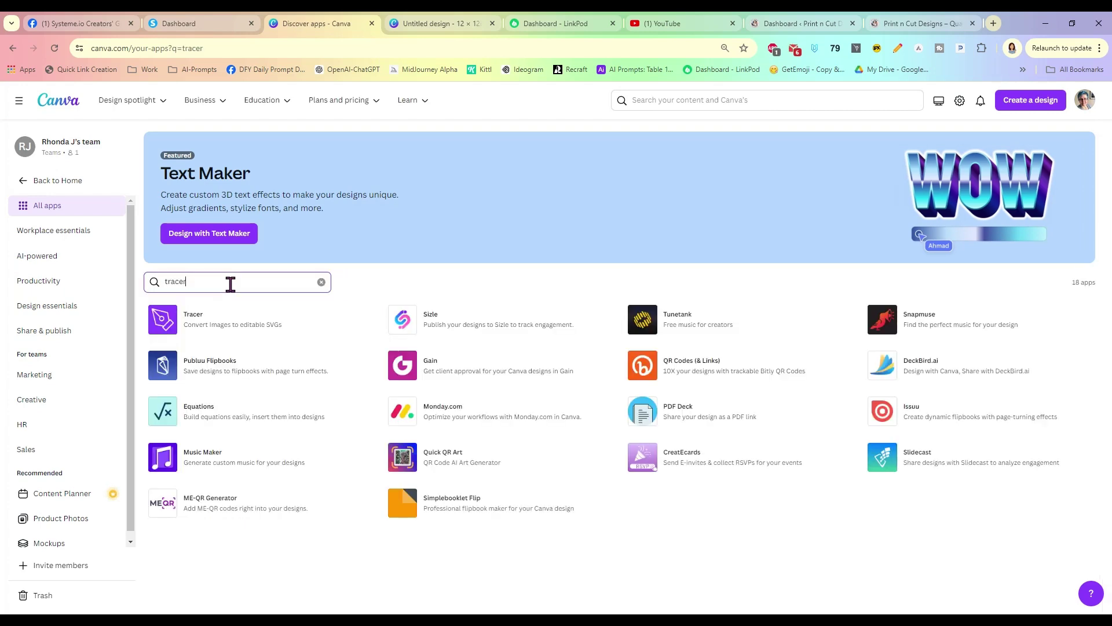
click(165, 324)
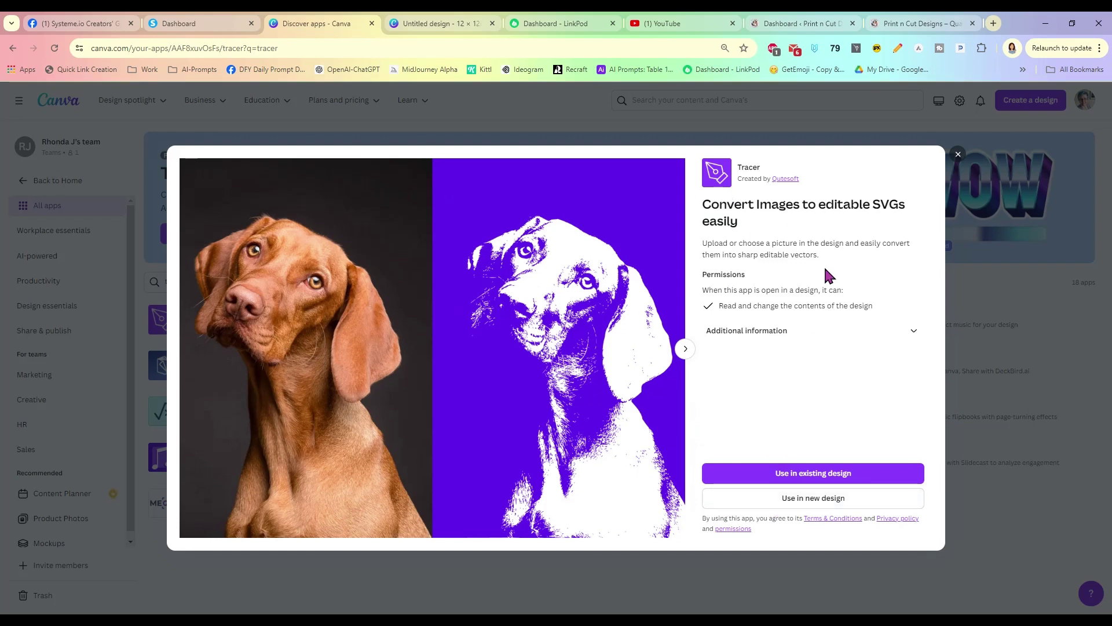
click(958, 155)
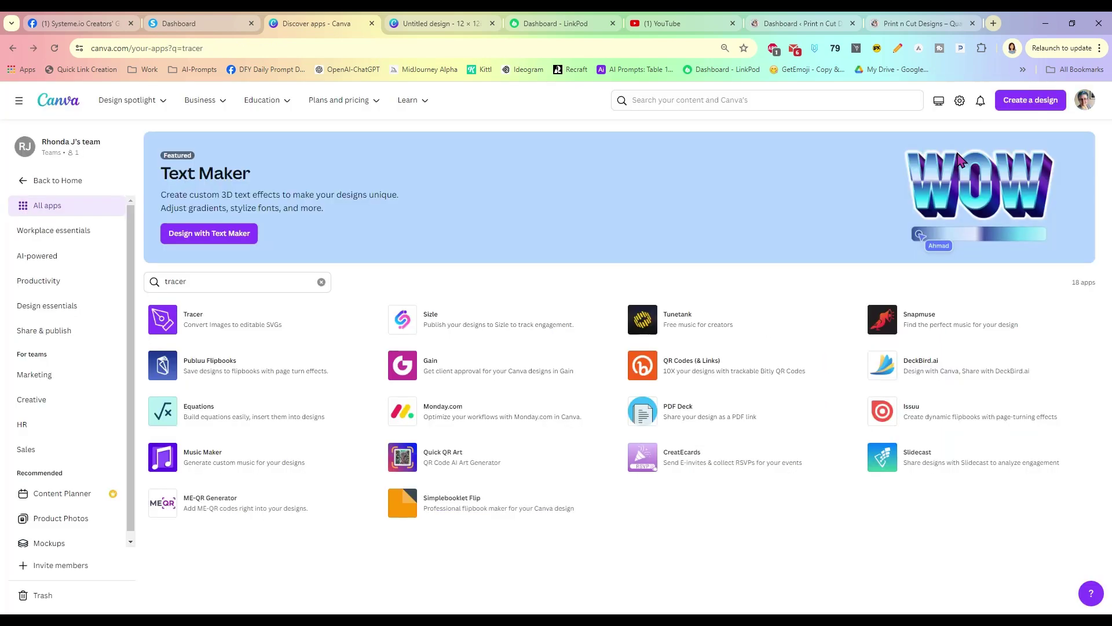
In the 12×12 in design, load the pumpkin from WIPTEMP > ClipArt > Black and White into Tracer
click(434, 26)
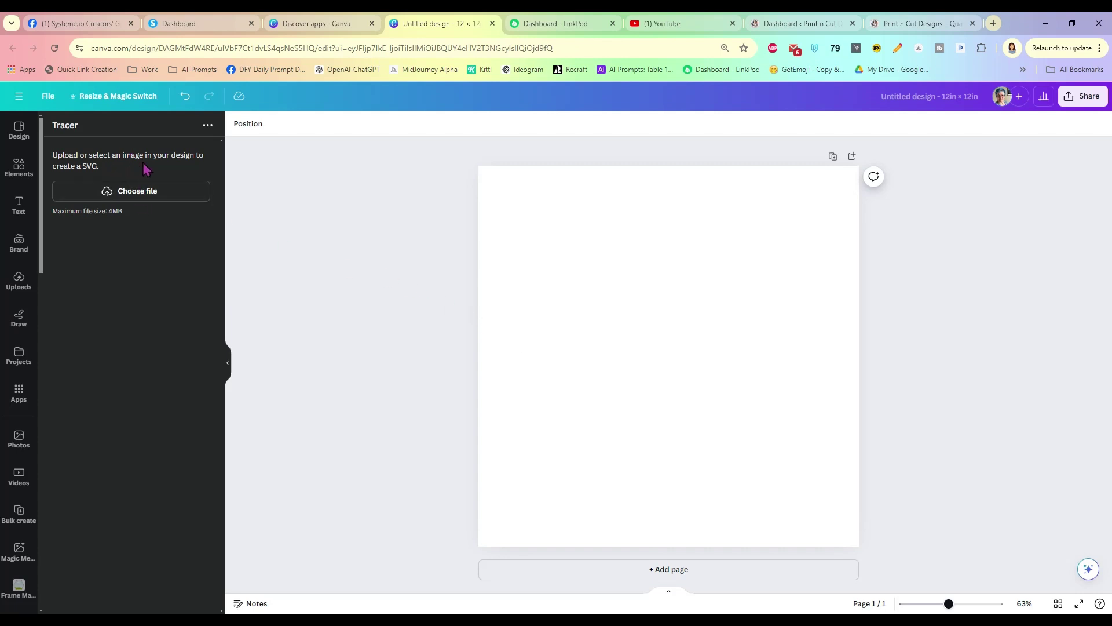
click(145, 199)
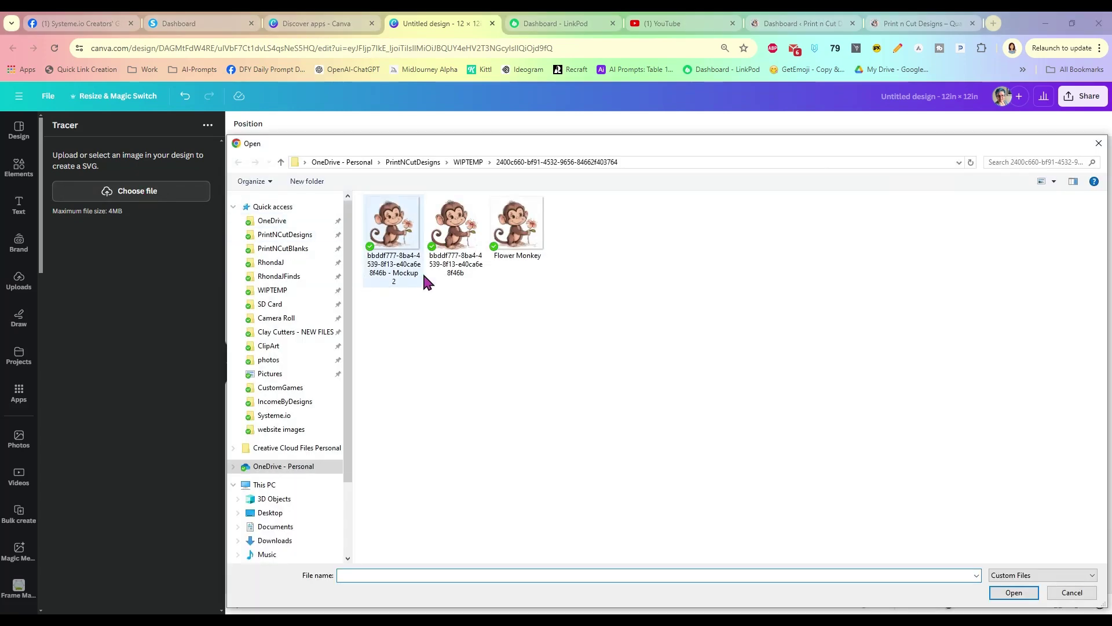
click(468, 162)
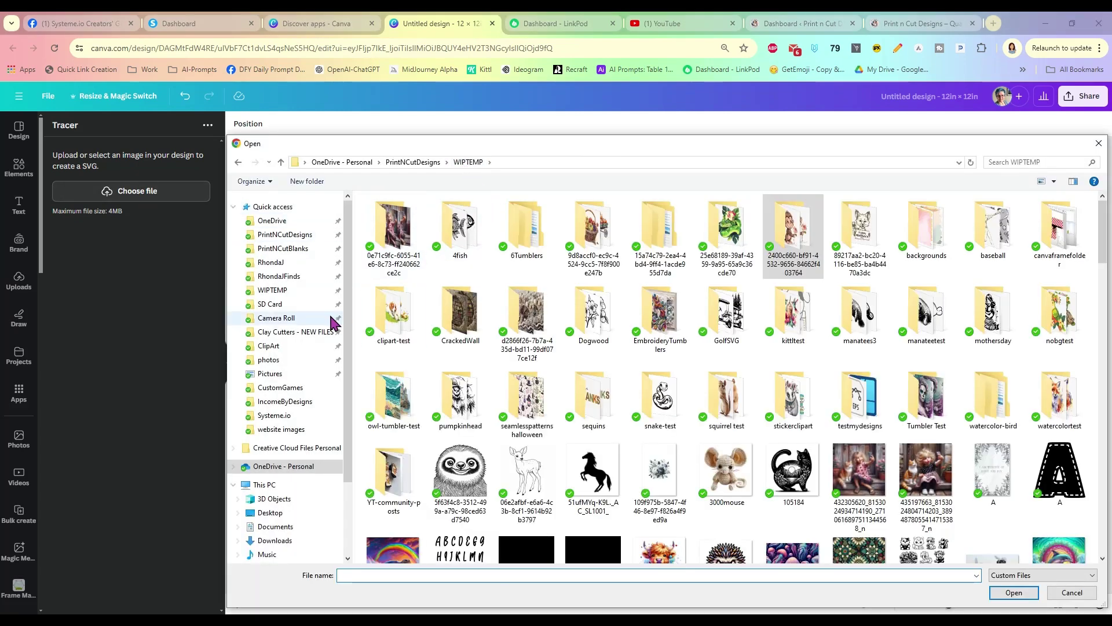
click(282, 348)
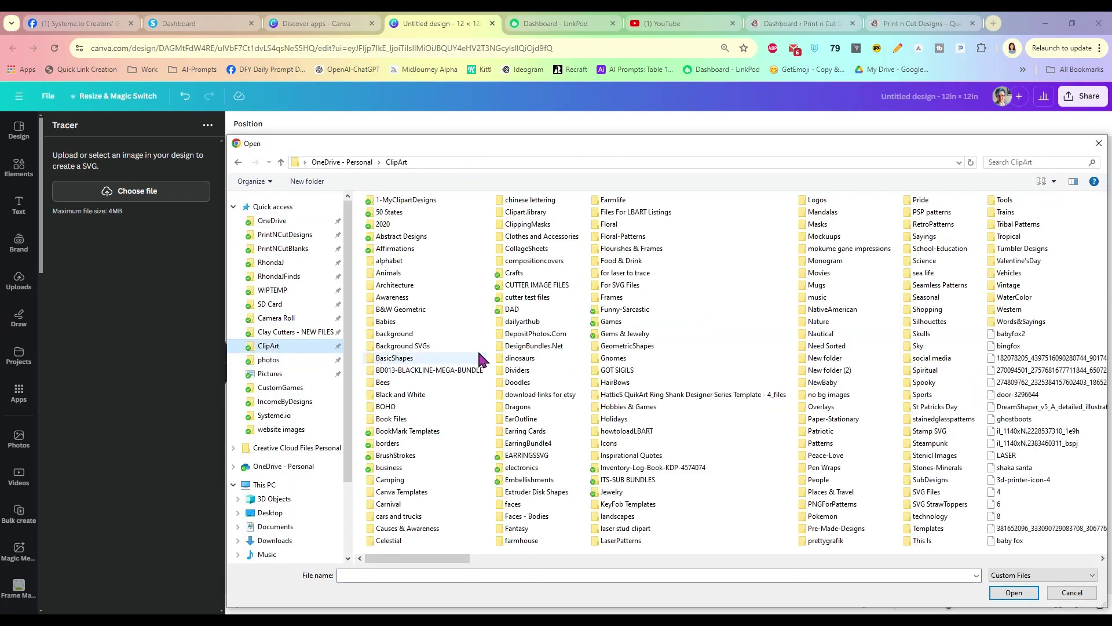
double_click(430, 386)
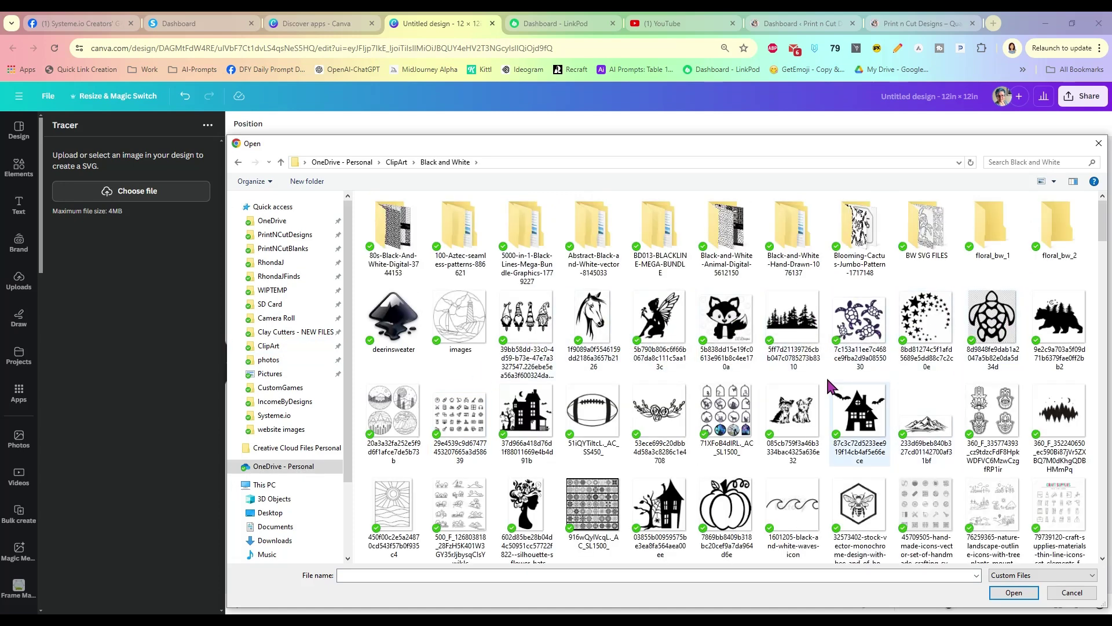
scroll(624, 404, down, 2)
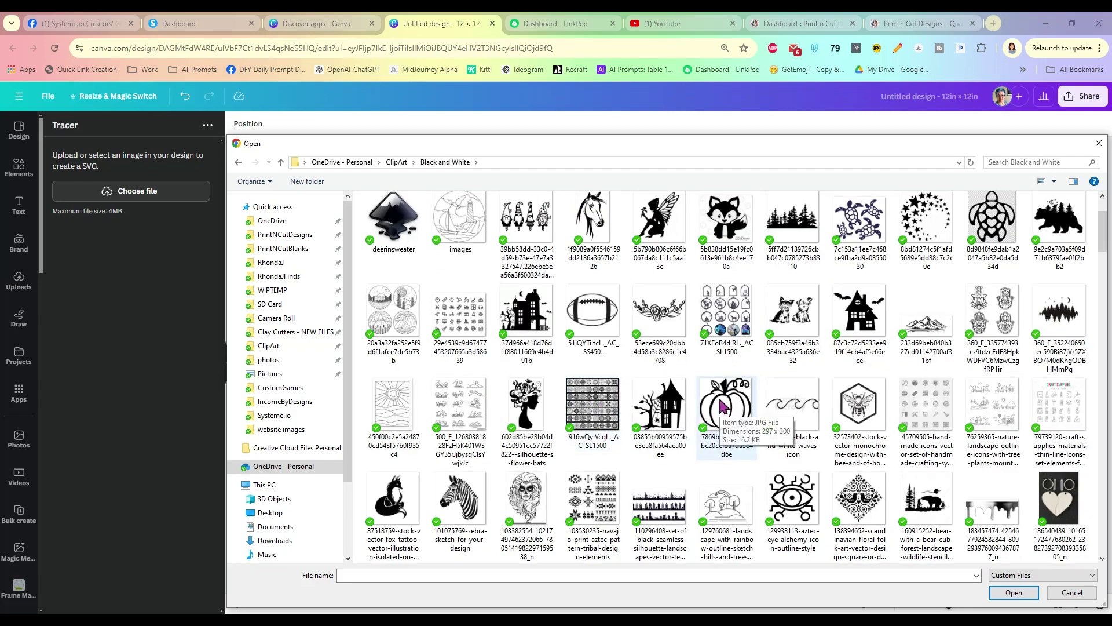
double_click(721, 401)
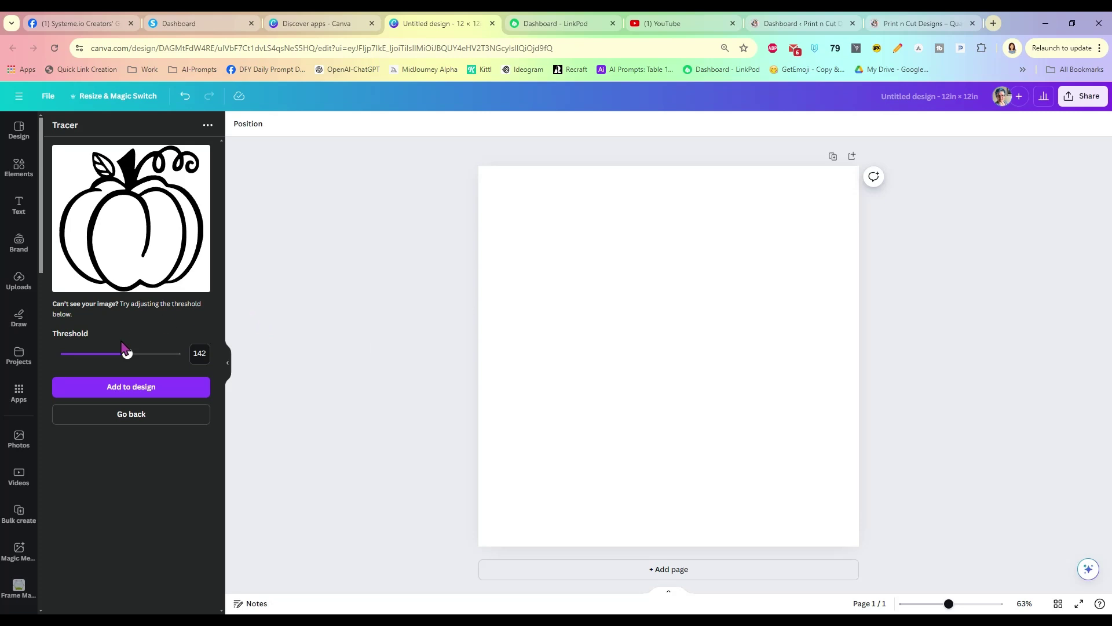
Add the traced pumpkin to the design, shrink it slightly and place it at the top-left
mouse_move(127, 353)
mouse_down()
mouse_move(182, 360)
mouse_move(100, 355)
mouse_move(170, 364)
mouse_move(112, 355)
mouse_move(127, 355)
mouse_up()
click(125, 387)
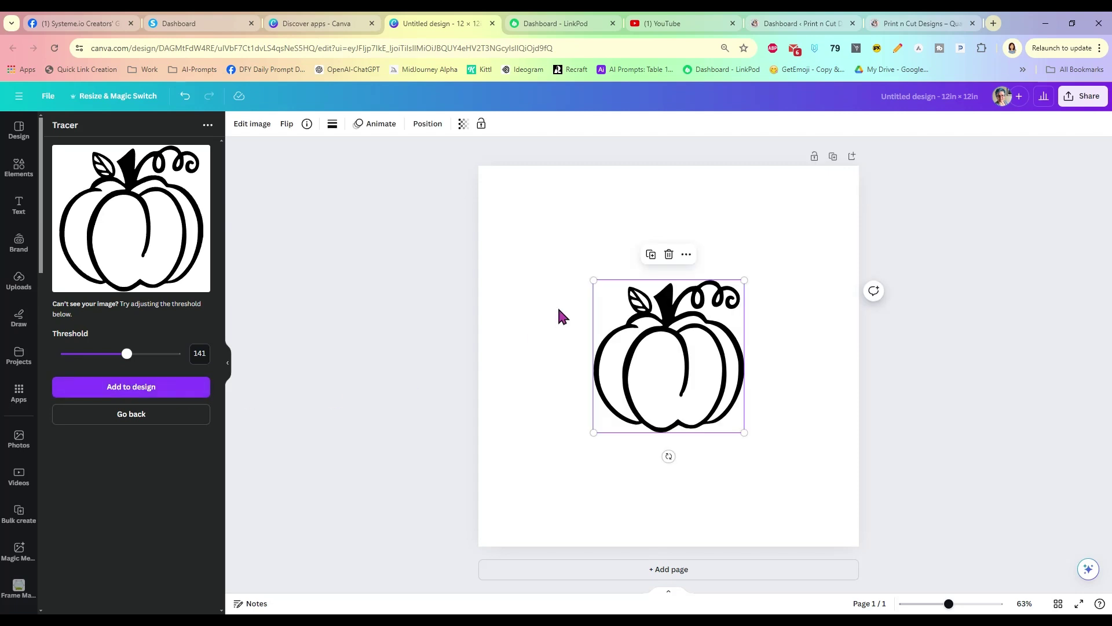
drag(660, 316, 555, 215)
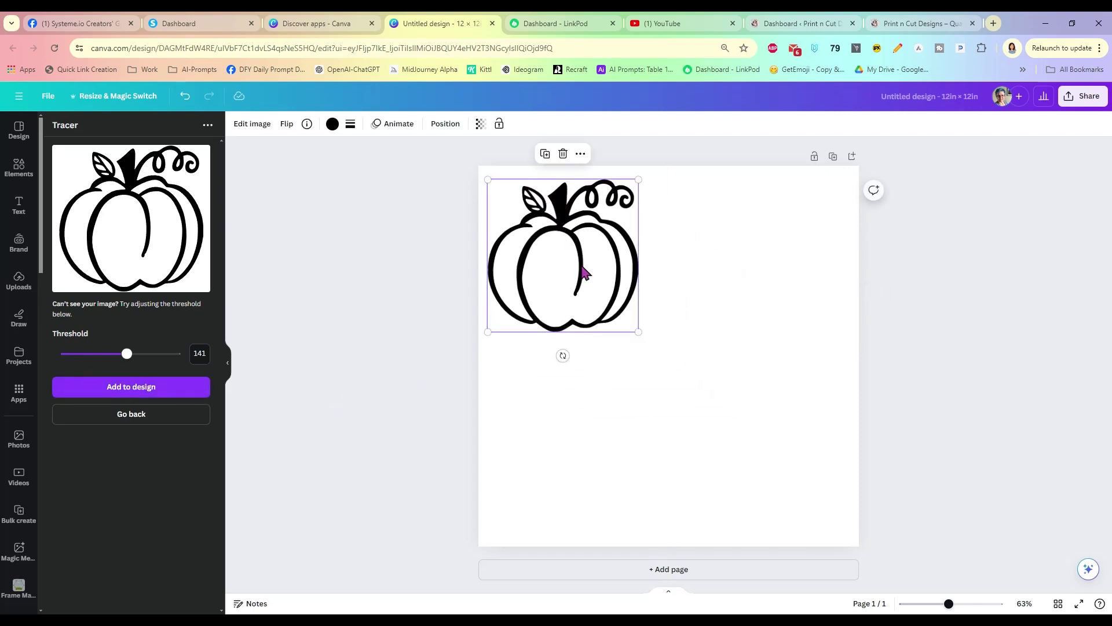
drag(638, 333, 615, 310)
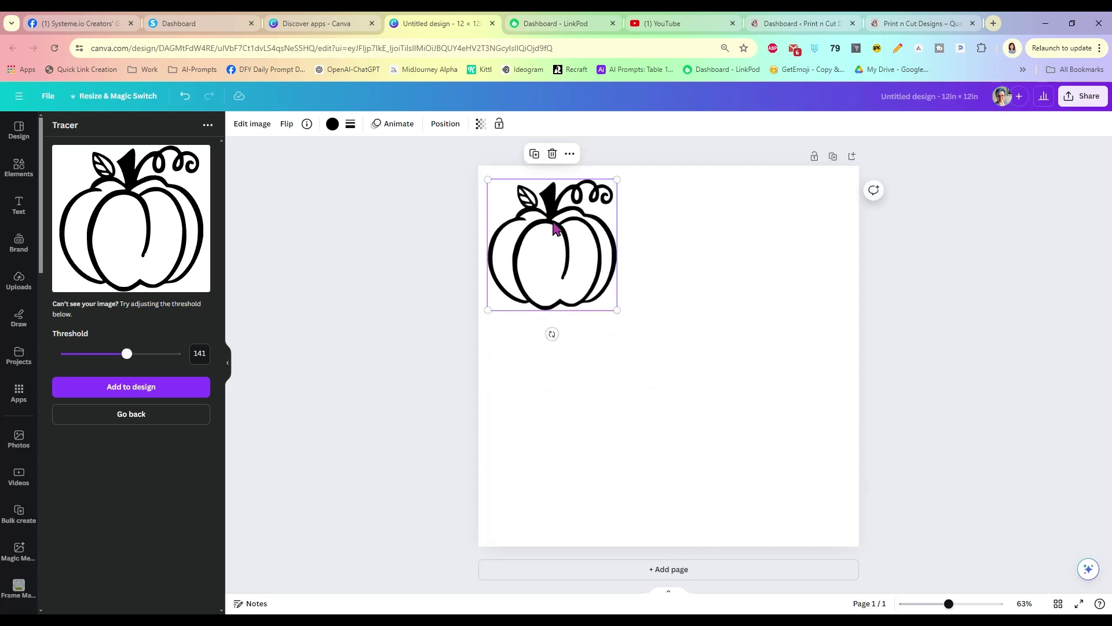
drag(555, 227, 556, 206)
Recolour the pumpkin turquoise after trying light blue and coral red, then nudge it left
click(332, 123)
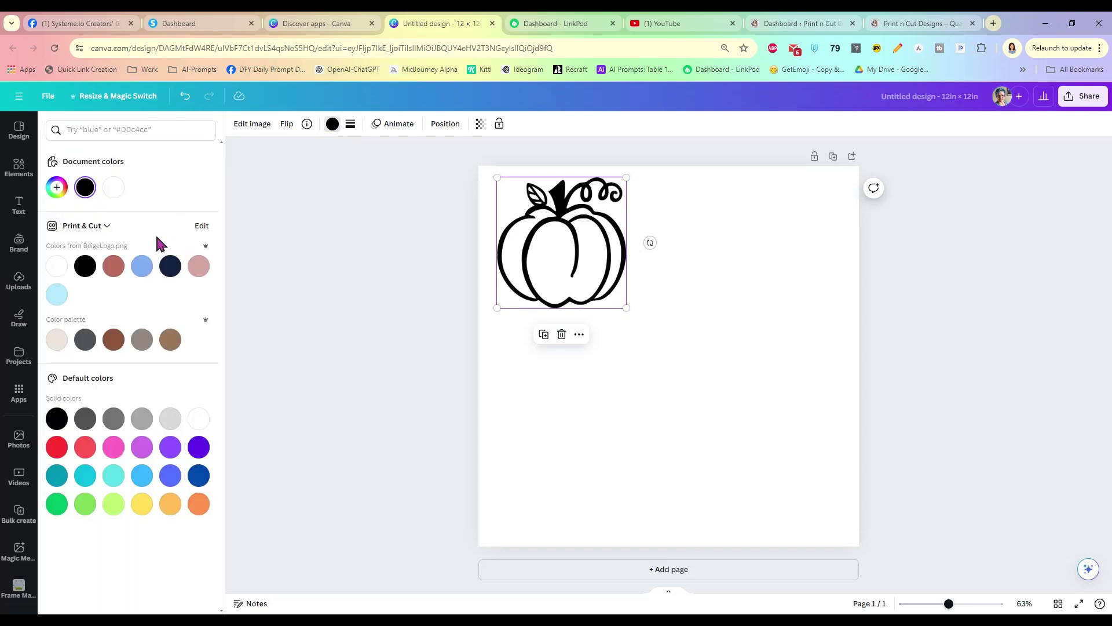
click(142, 266)
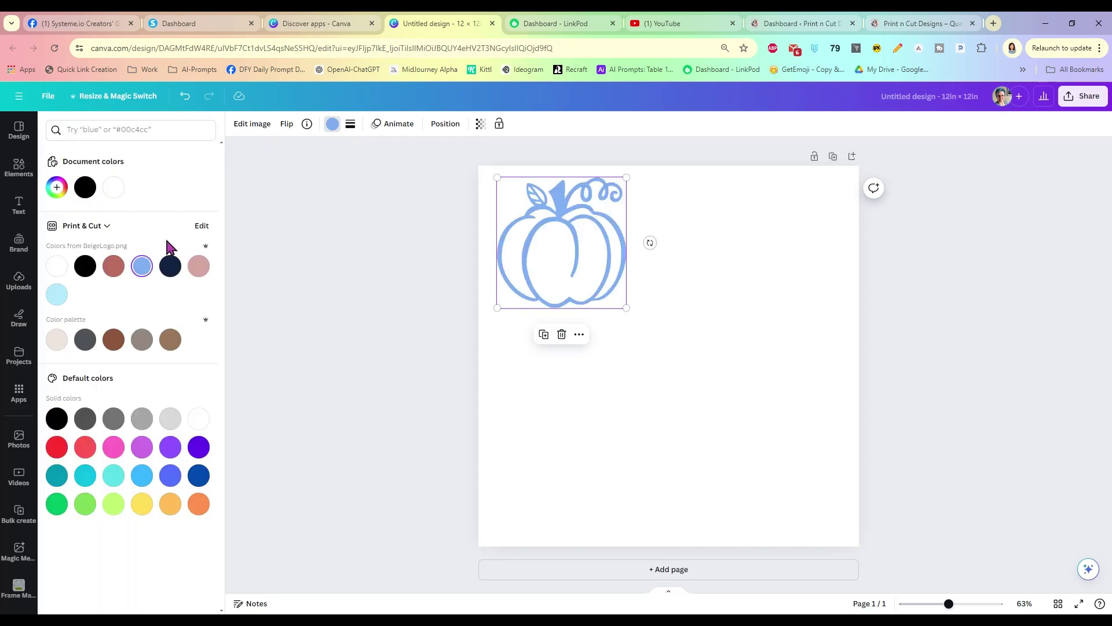
click(85, 447)
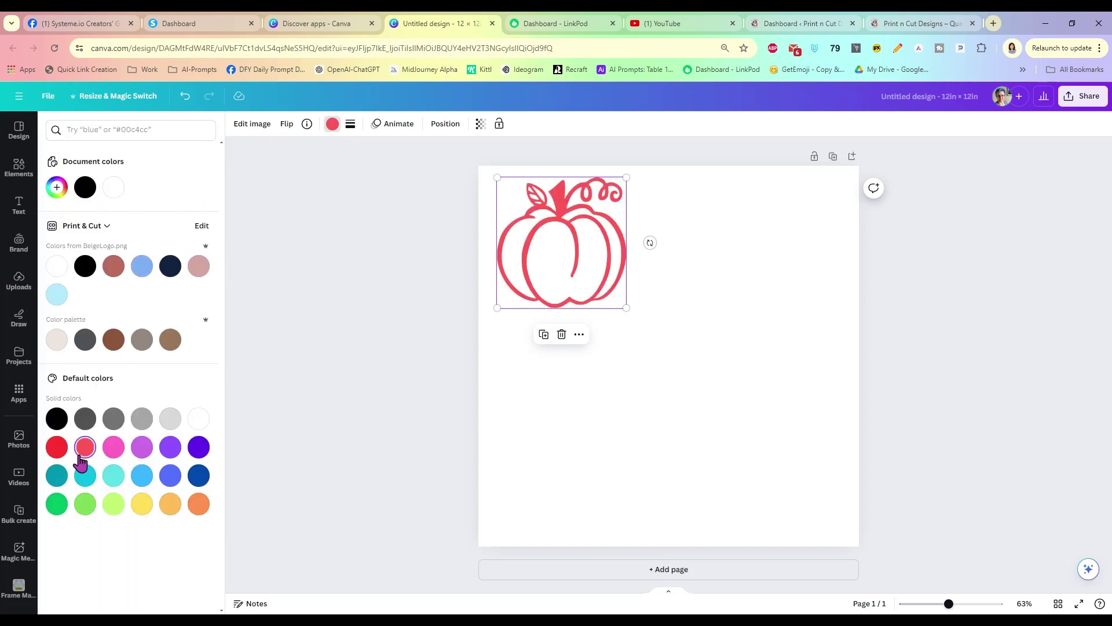
click(113, 475)
key(Escape)
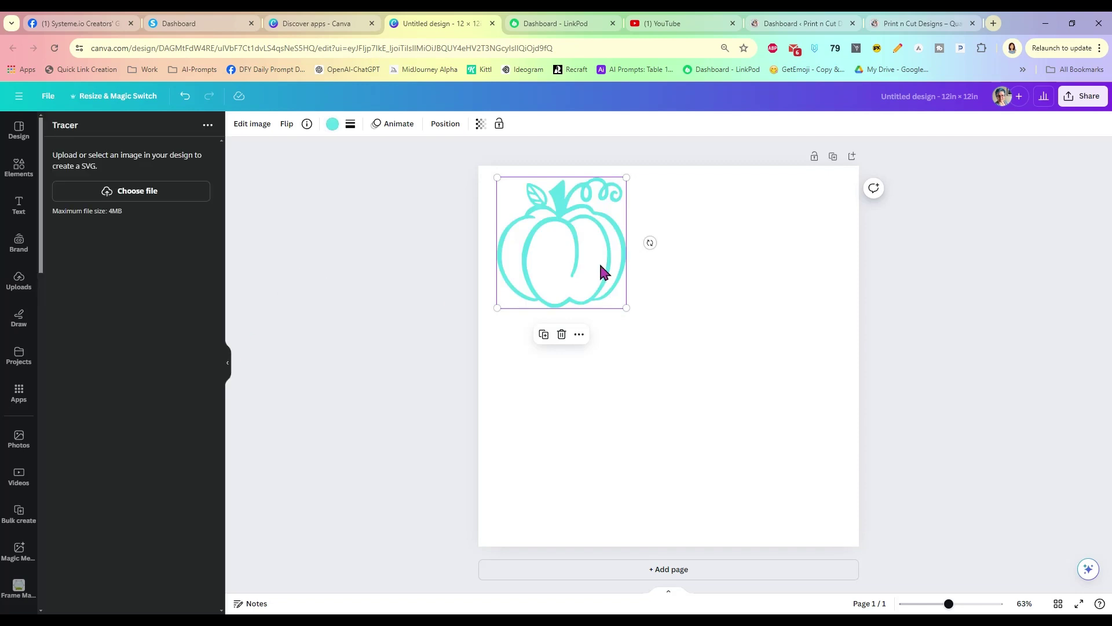
drag(562, 210, 555, 209)
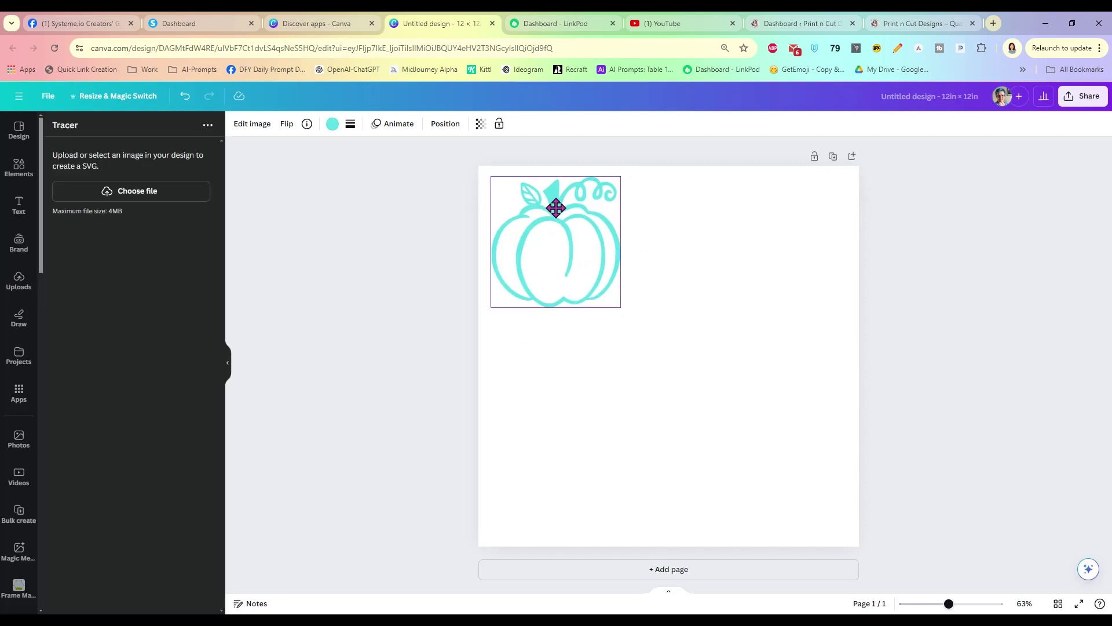
Load Flower Monkey from WIPTEMP's monkey folder into Tracer, browsing with Extra large icons view
click(137, 197)
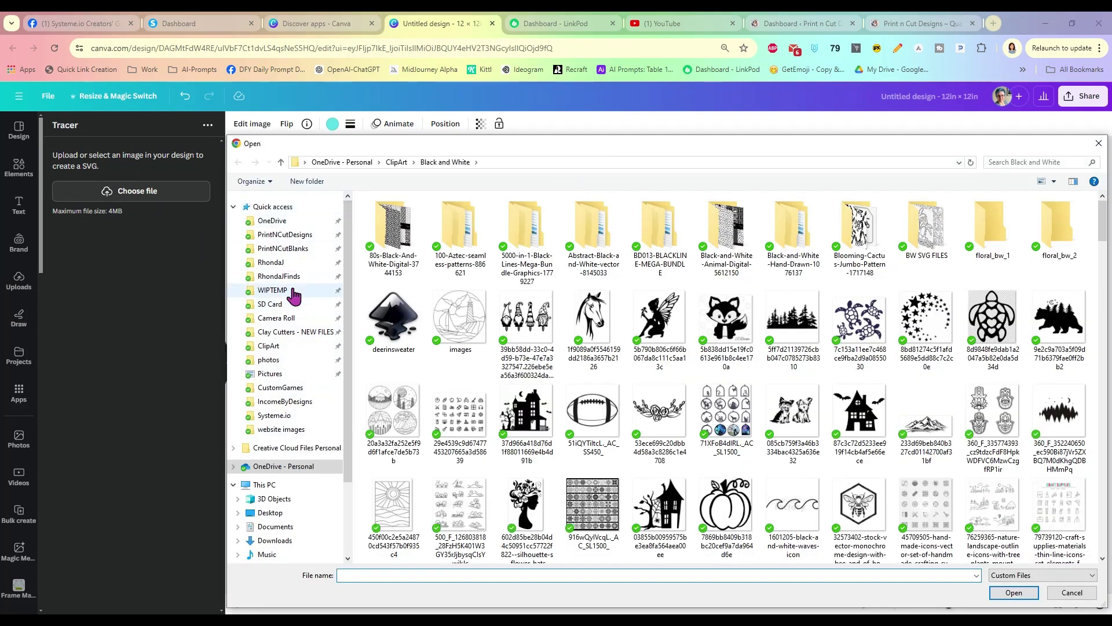
click(292, 291)
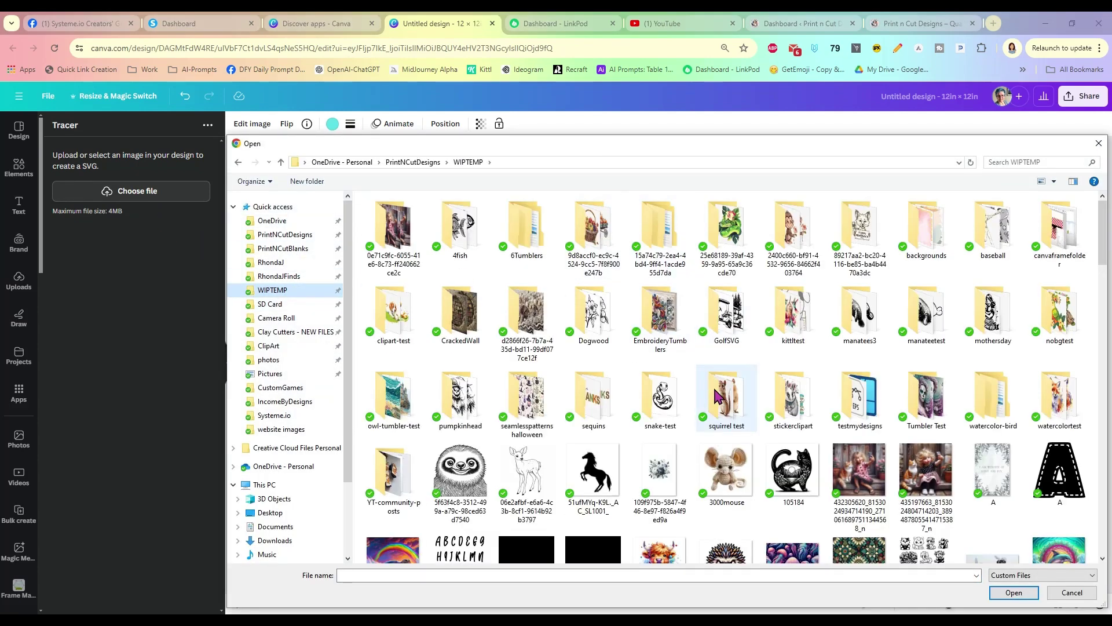
click(797, 231)
double_click(797, 232)
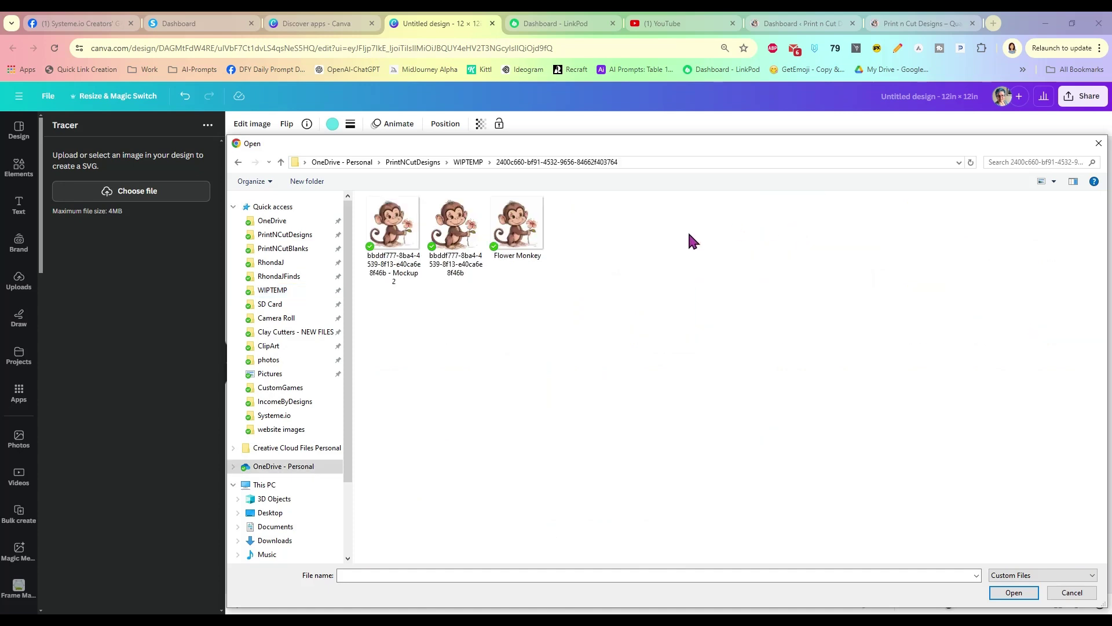
right_click(590, 269)
mouse_move(637, 277)
click(753, 278)
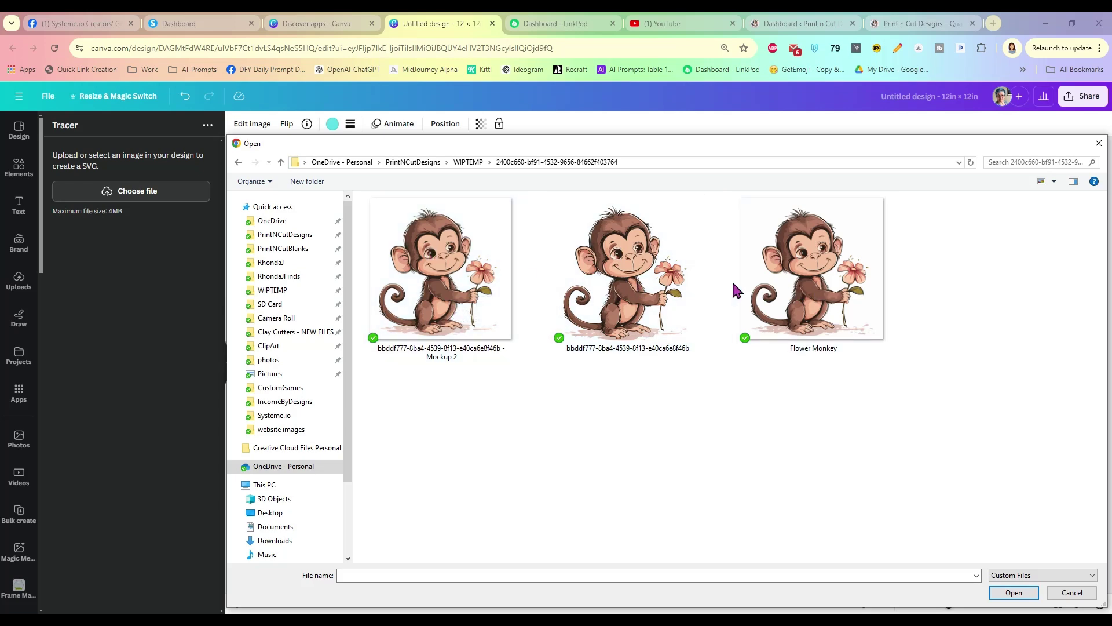
double_click(814, 282)
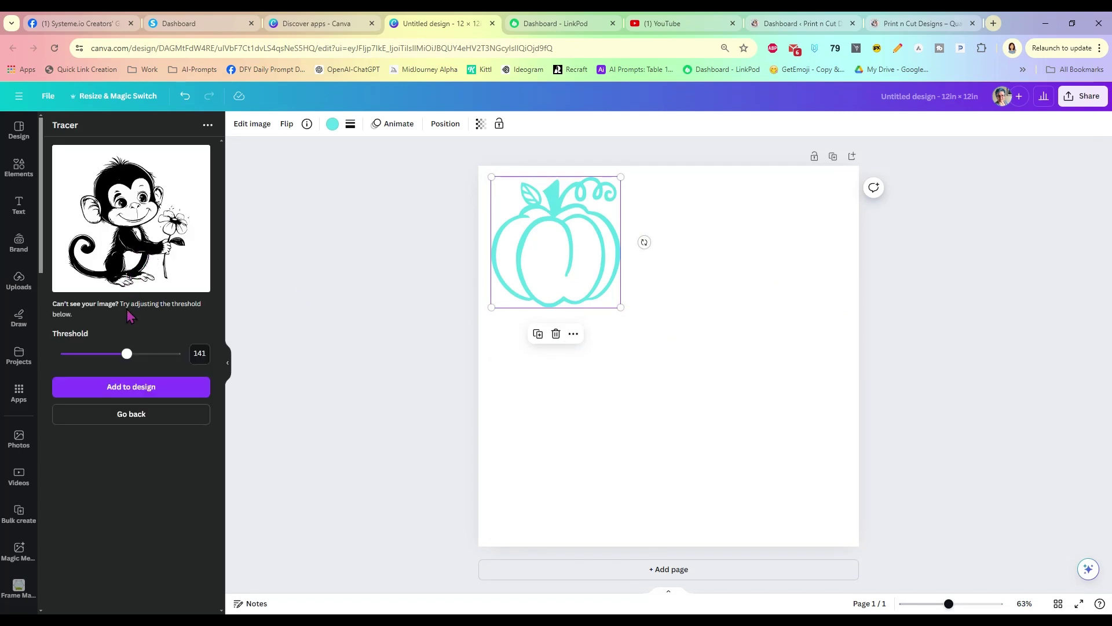
Raise the monkey's threshold, add it to the design, and enlarge and reposition it
drag(134, 353, 134, 357)
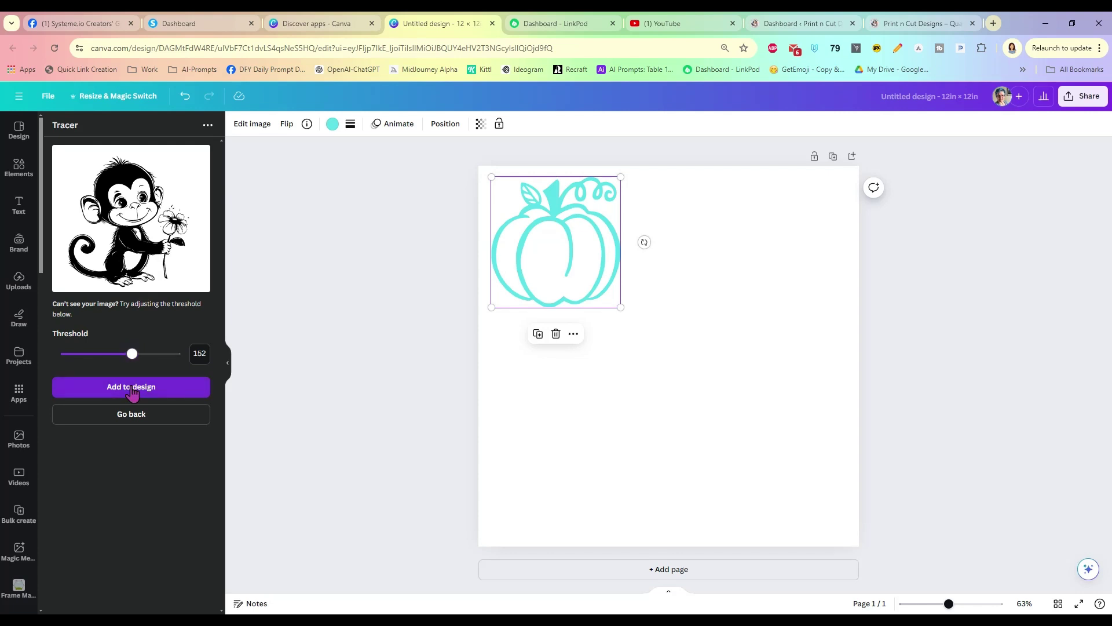
click(132, 389)
drag(744, 432, 838, 526)
drag(716, 444, 715, 381)
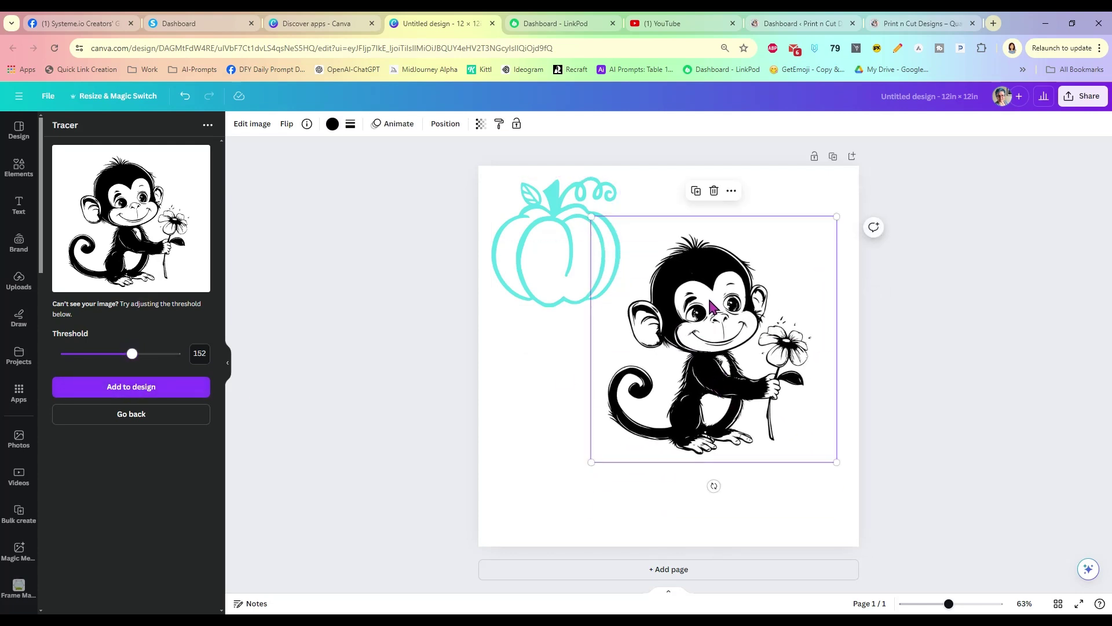
drag(591, 462, 526, 527)
drag(660, 289, 696, 260)
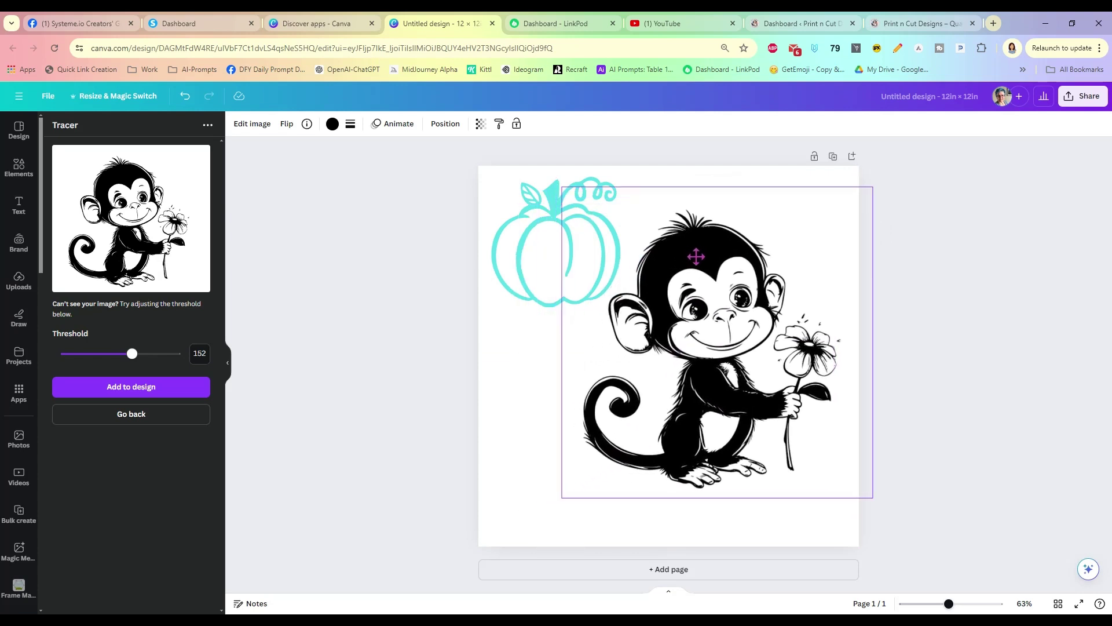
Try coral red, purple, blue, dark blue, orange, green and teal on the monkey, then keep black
click(334, 124)
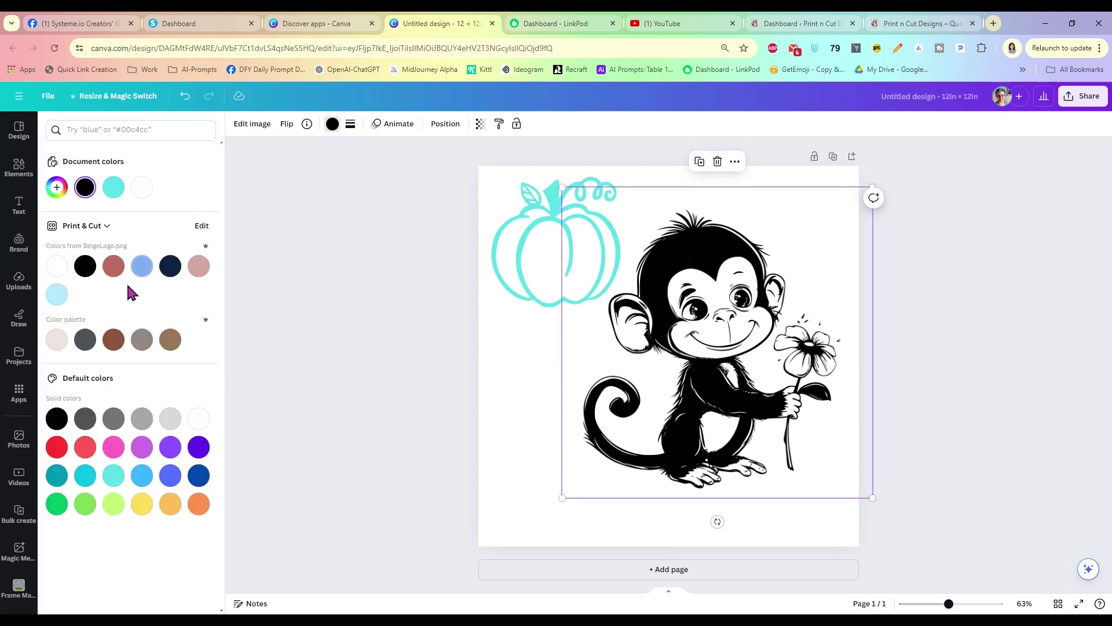
click(85, 456)
click(170, 456)
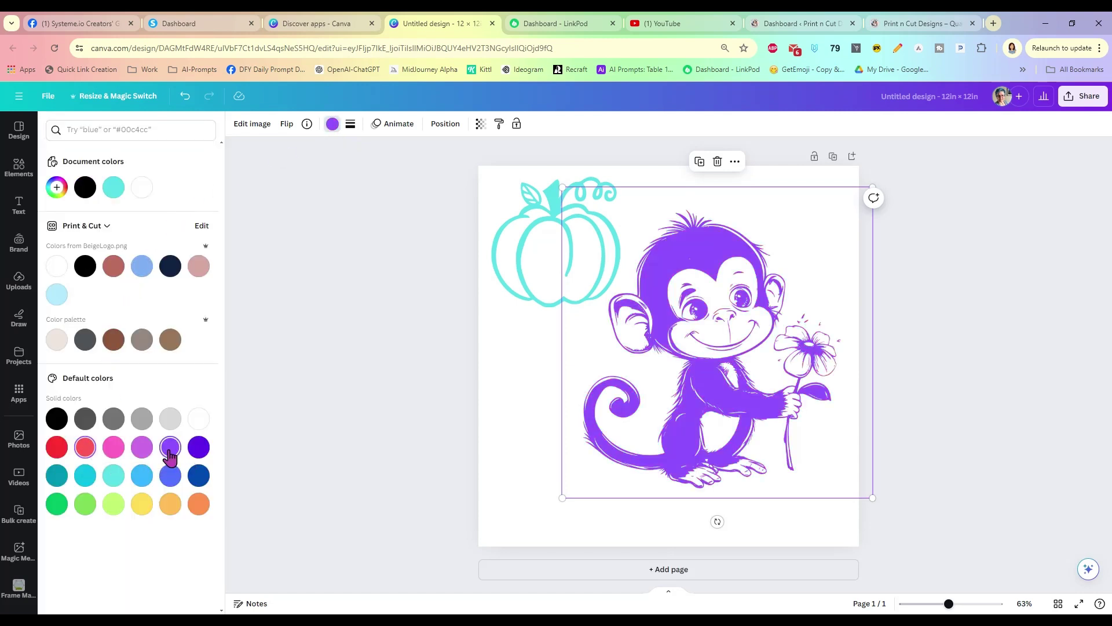
click(169, 475)
click(199, 475)
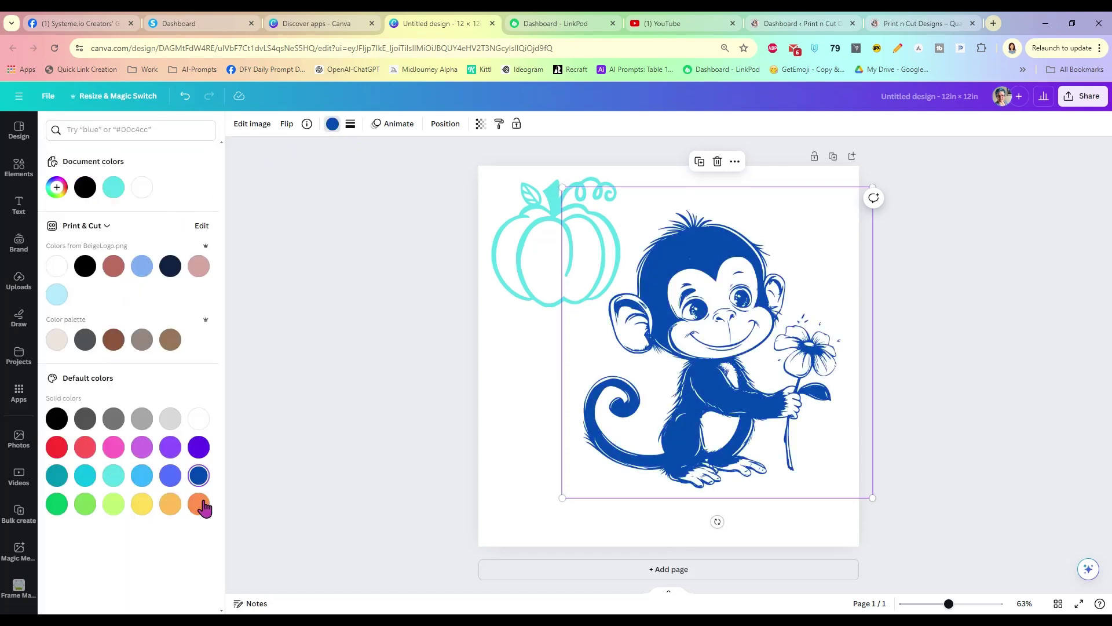
click(199, 503)
click(57, 503)
click(57, 475)
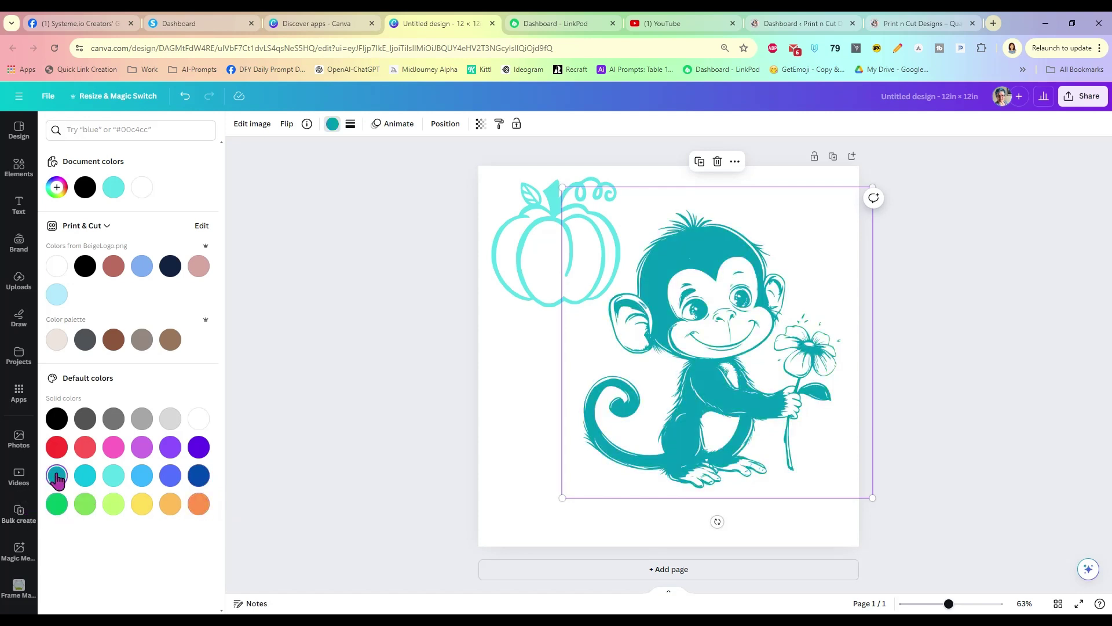
click(57, 418)
Nudge the pumpkin up-left, shrink the monkey and set it right beside the pumpkin
drag(547, 232, 543, 204)
click(673, 289)
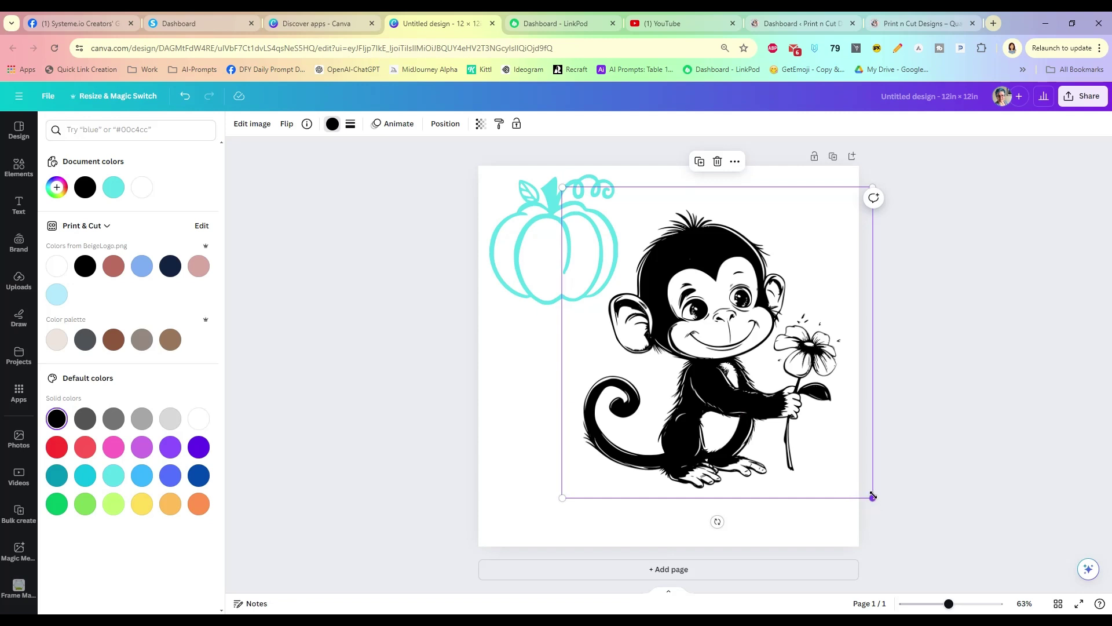
drag(873, 497, 794, 417)
drag(695, 359, 748, 347)
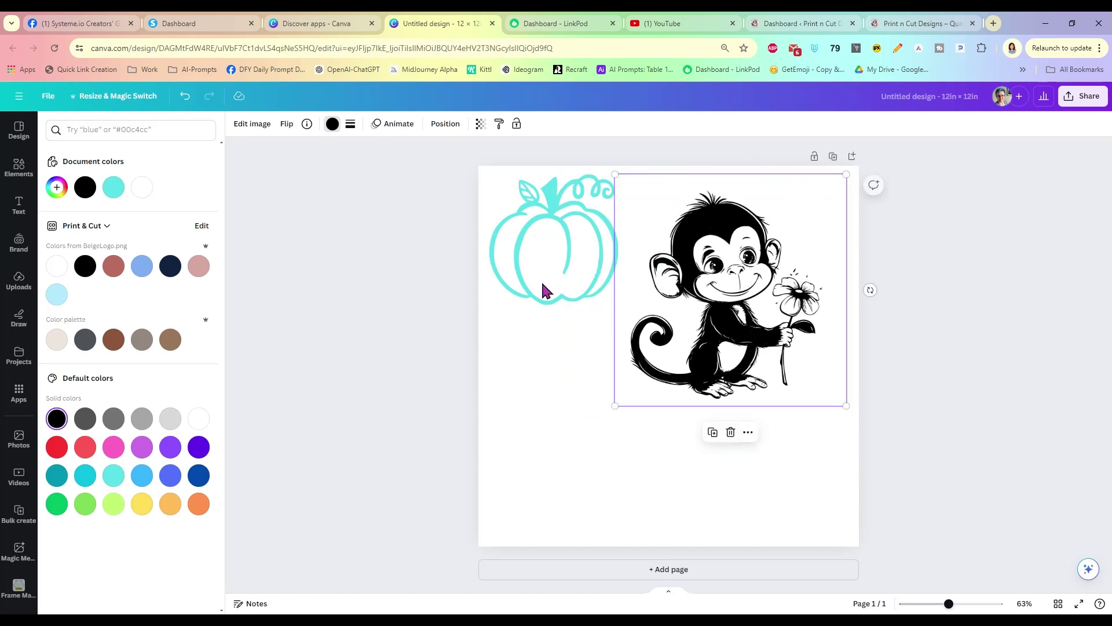
Load the photo of two children on steps from WIPTEMP into Tracer and set threshold 143
click(532, 356)
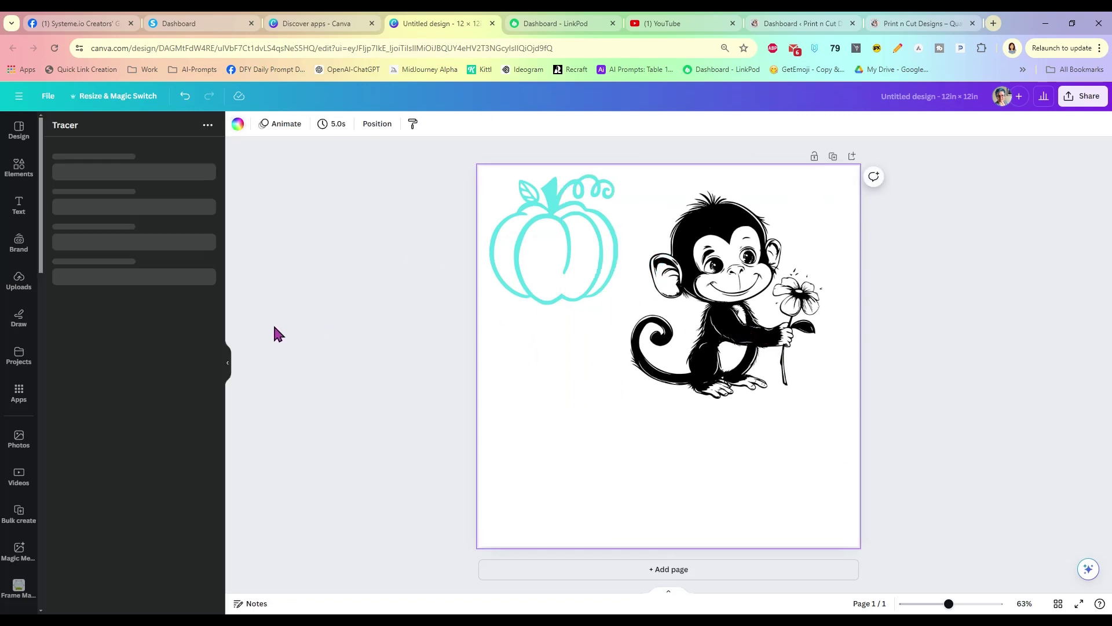
click(118, 191)
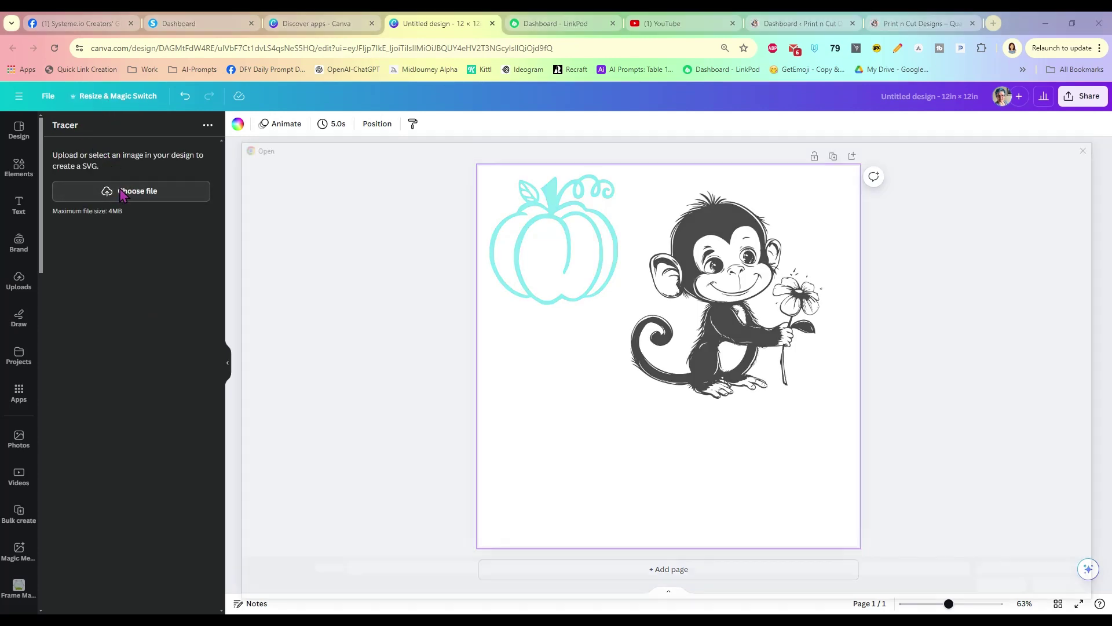
click(468, 163)
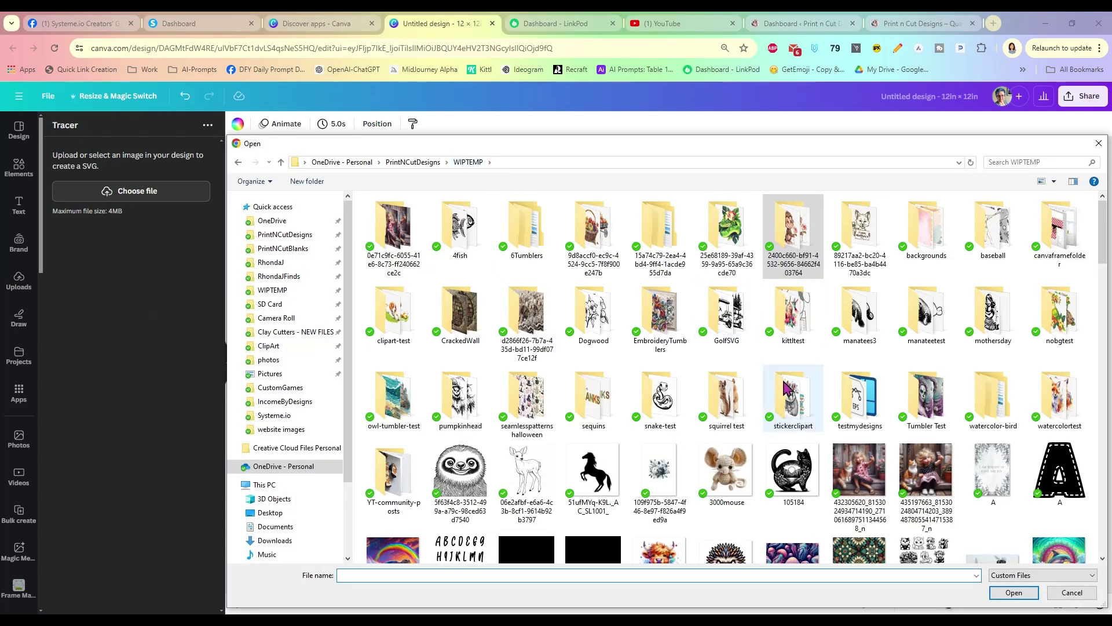
scroll(847, 429, down, 3)
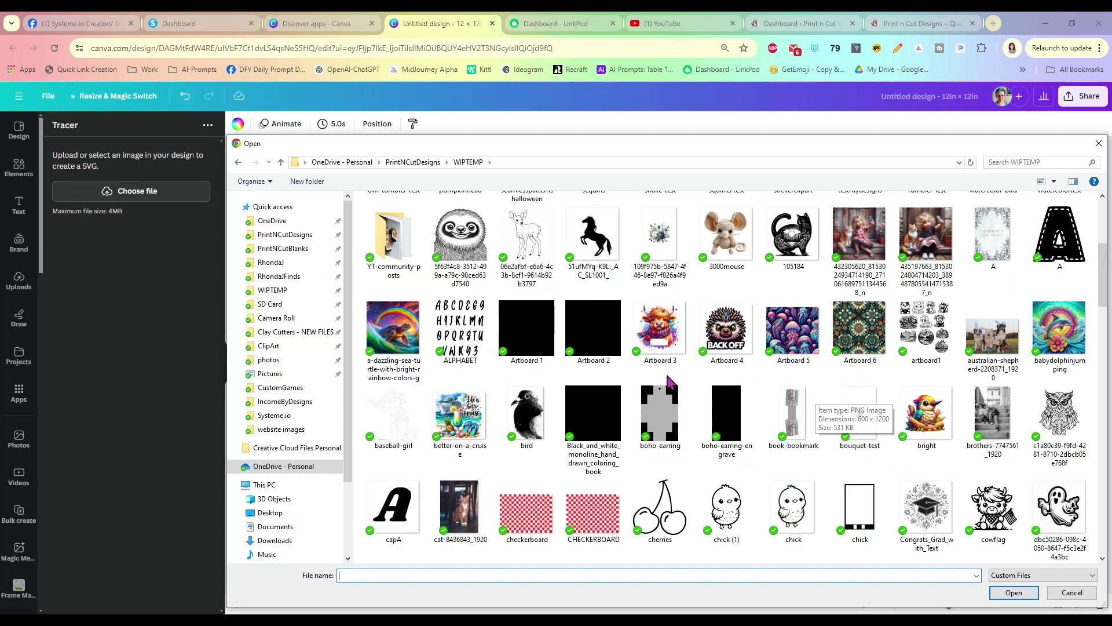
double_click(991, 411)
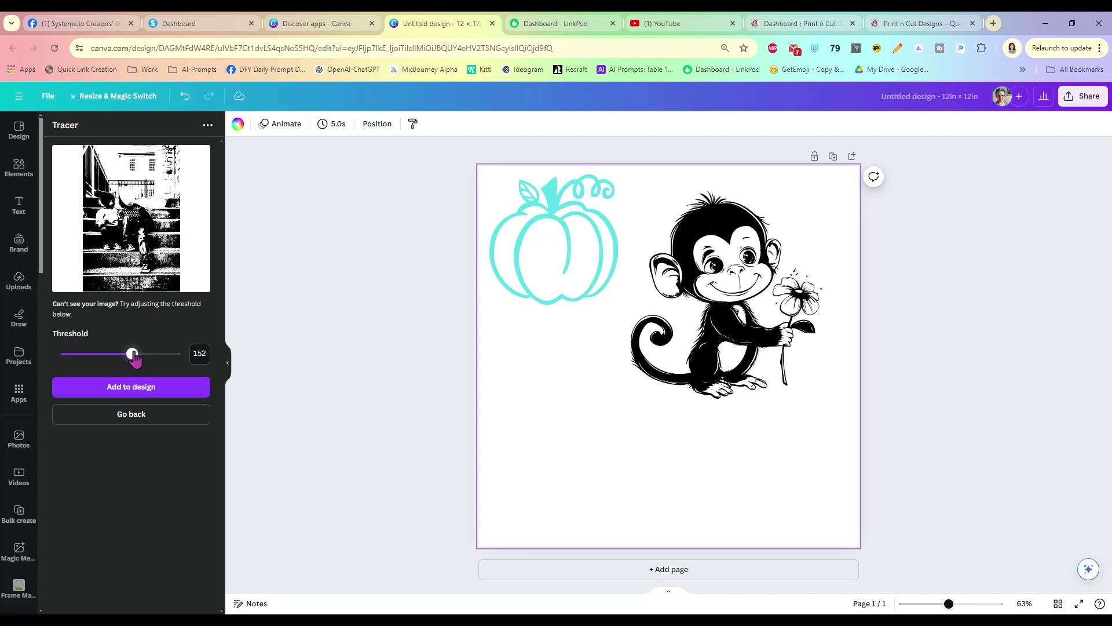
drag(134, 360, 128, 364)
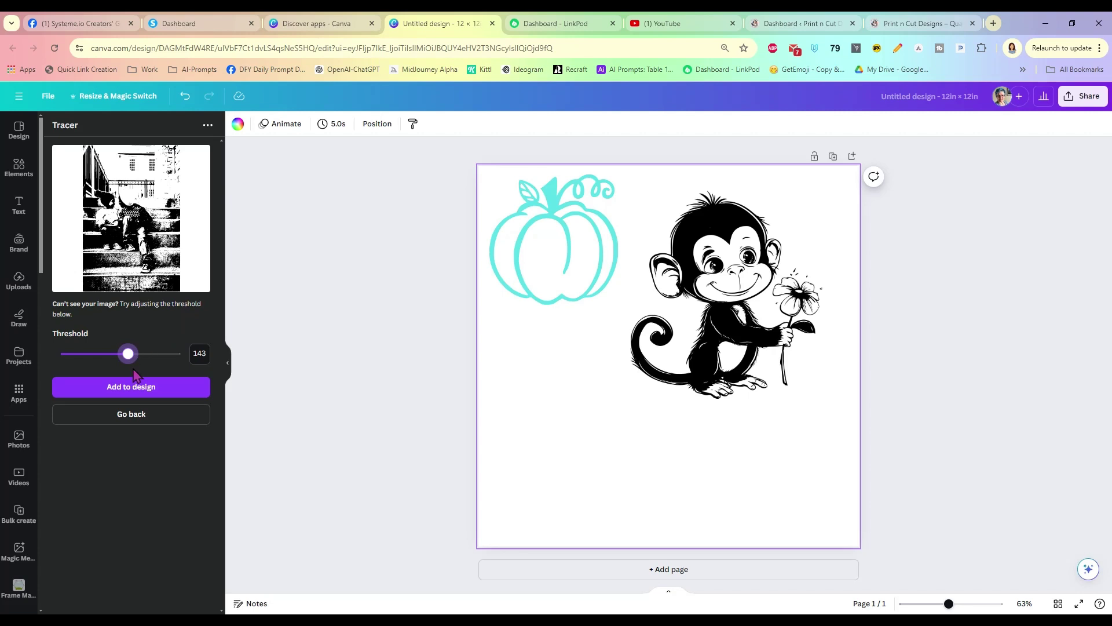
Add the traced steps photo to page 1, moving the monkey right and the pumpkin left
click(132, 389)
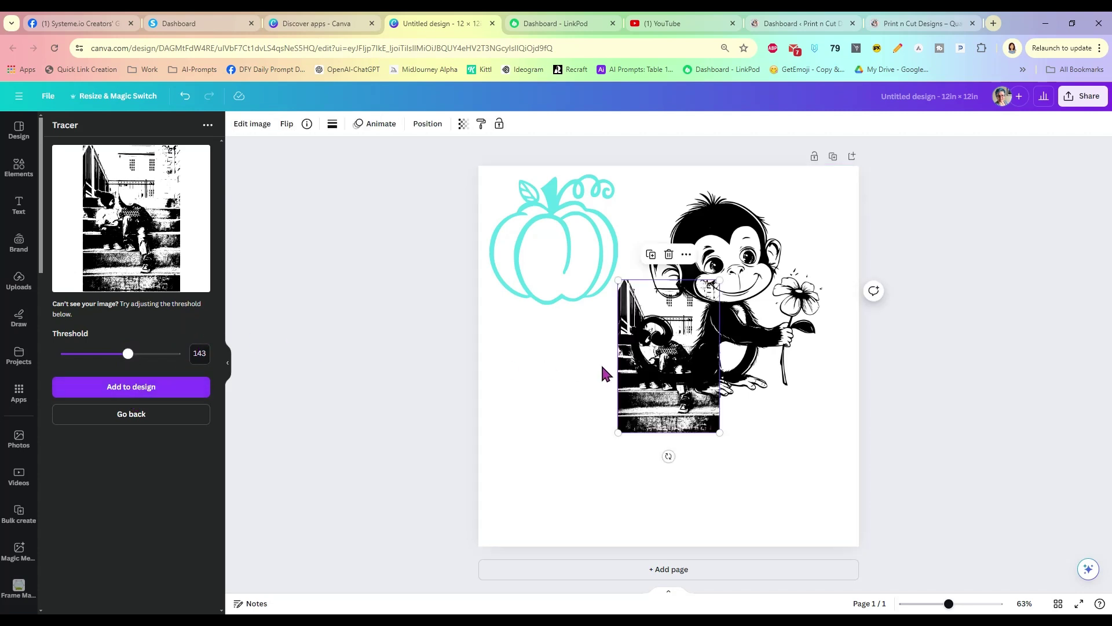
drag(635, 387, 534, 456)
mouse_move(703, 301)
mouse_down()
mouse_move(774, 264)
mouse_move(849, 282)
mouse_up()
drag(568, 219, 482, 208)
Add Page 2, move the traced steps photo onto it, and enlarge it to the page width
click(640, 569)
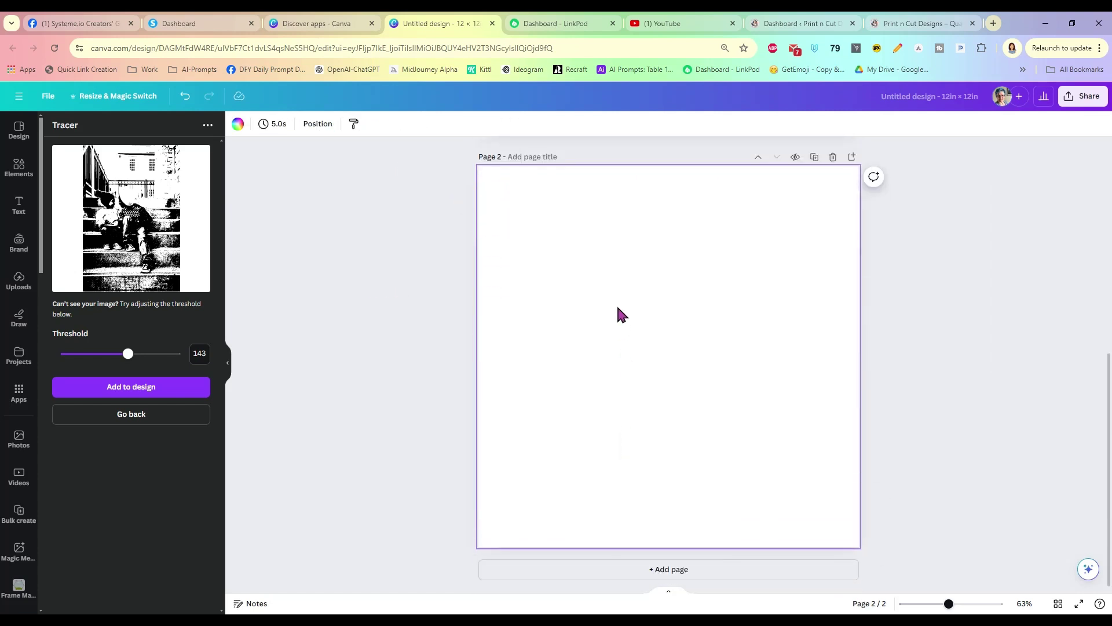
scroll(620, 288, up, 3)
mouse_move(594, 280)
mouse_down()
mouse_move(631, 355)
mouse_move(673, 561)
mouse_up()
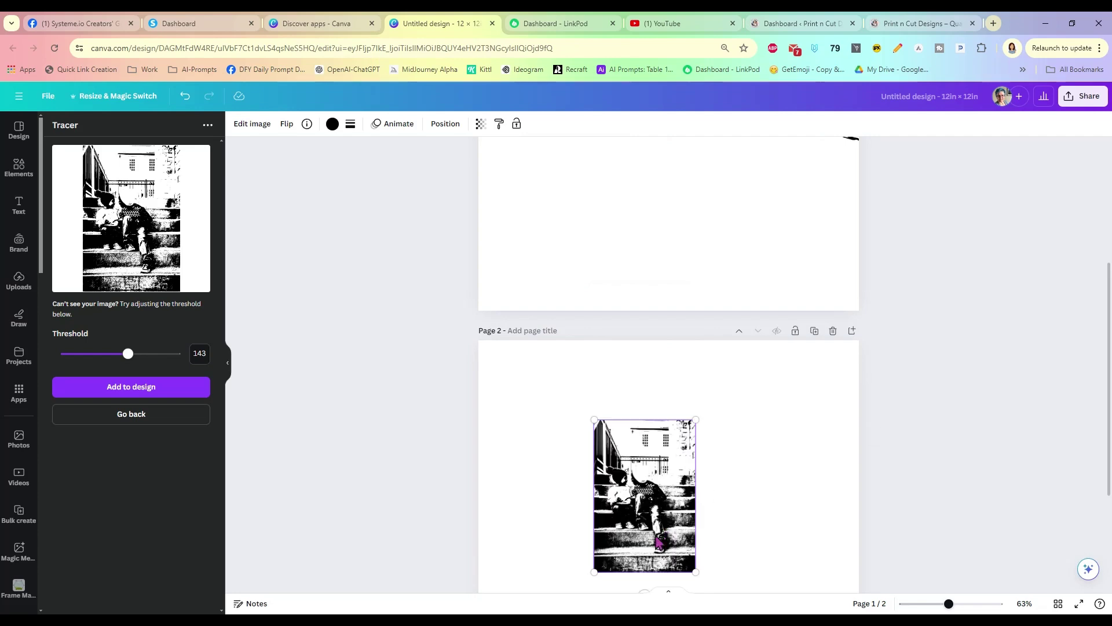
click(753, 490)
scroll(752, 487, down, 2)
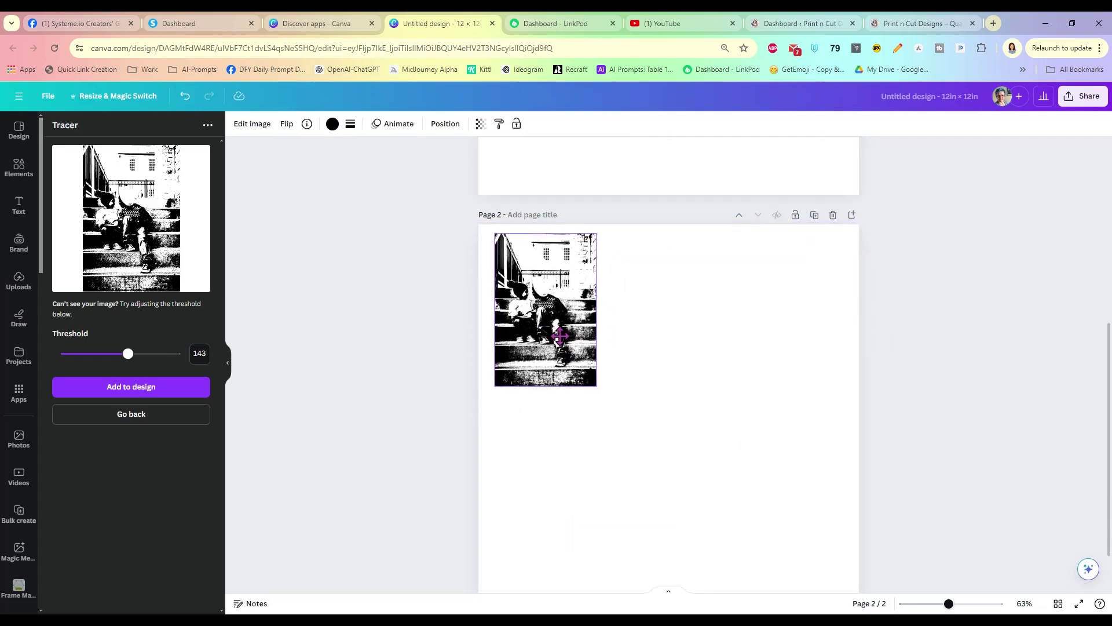
drag(597, 386, 776, 595)
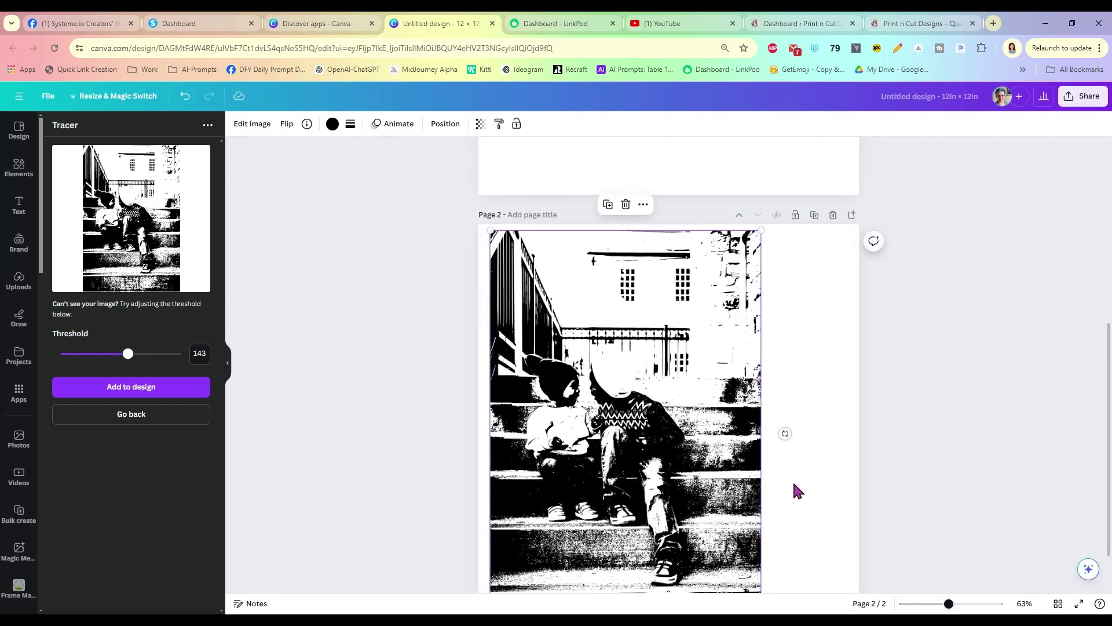
scroll(793, 491, down, 1)
mouse_move(664, 419)
mouse_down()
mouse_move(699, 412)
mouse_move(697, 423)
mouse_up()
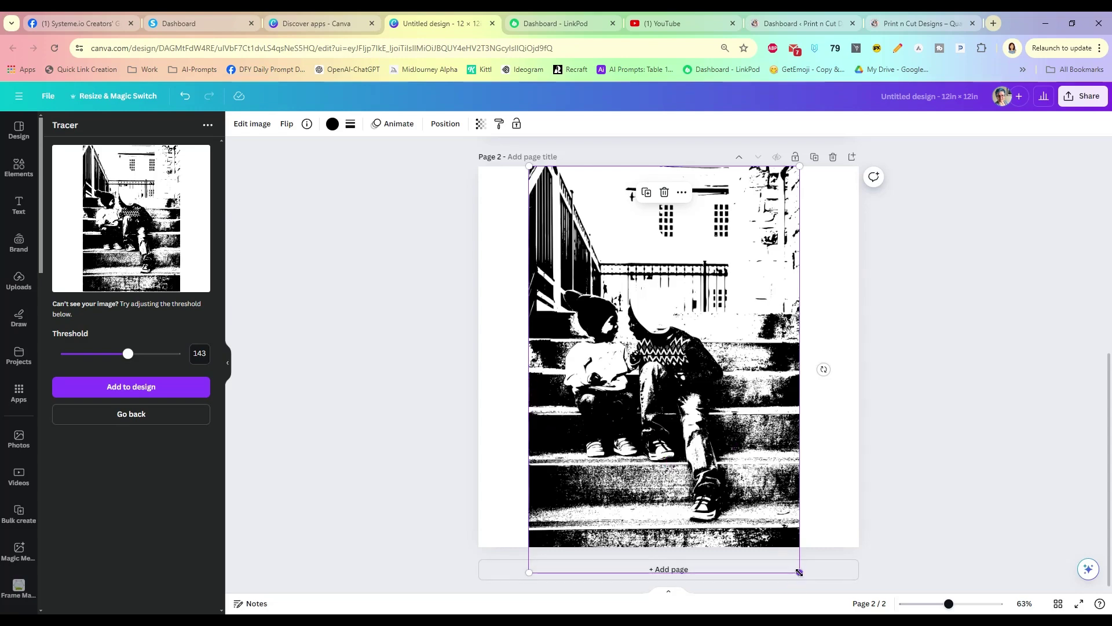
drag(800, 571, 868, 602)
mouse_move(707, 460)
mouse_down()
mouse_move(662, 425)
mouse_move(695, 428)
mouse_up()
Delete the traced photo from Page 2, centre the monkey on page 1, and move the pumpkin down-right
key(Delete)
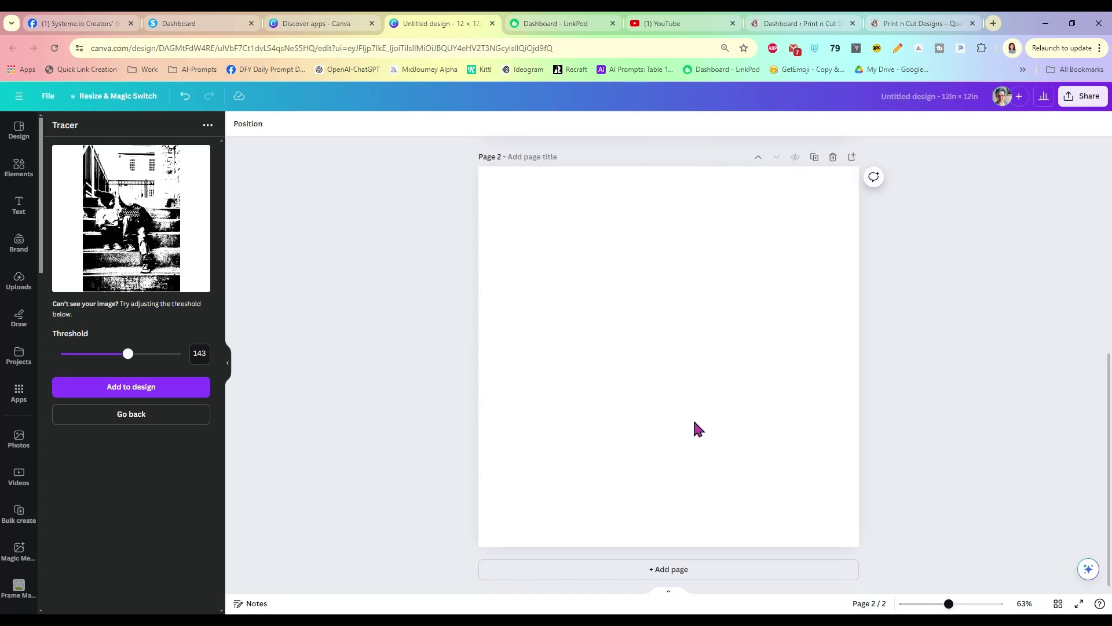
scroll(712, 414, up, 7)
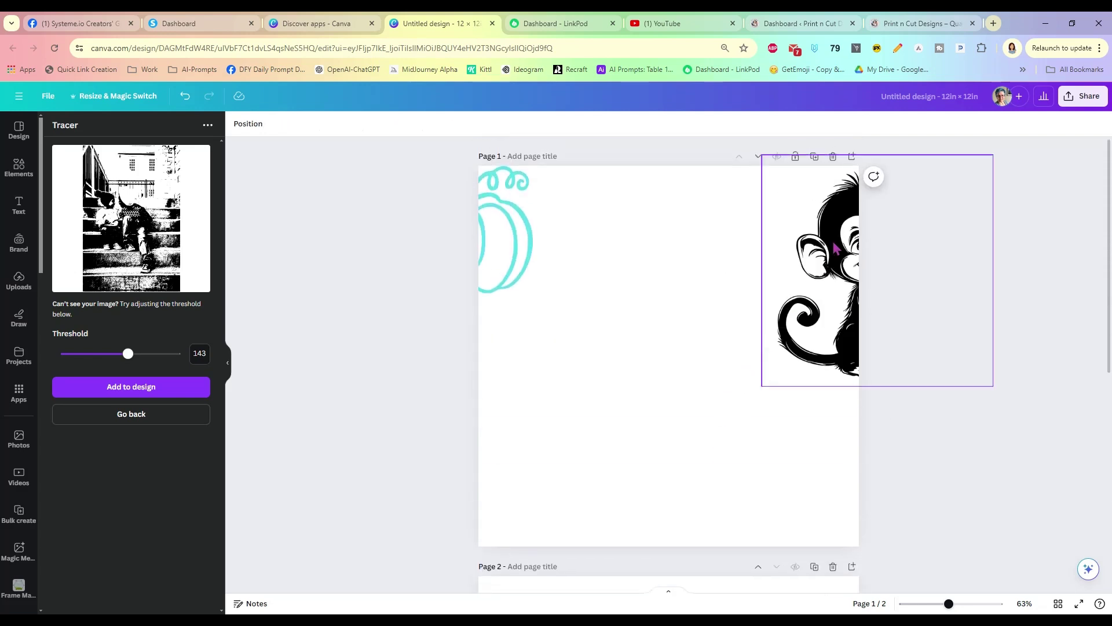
drag(761, 367, 565, 464)
drag(510, 253, 569, 268)
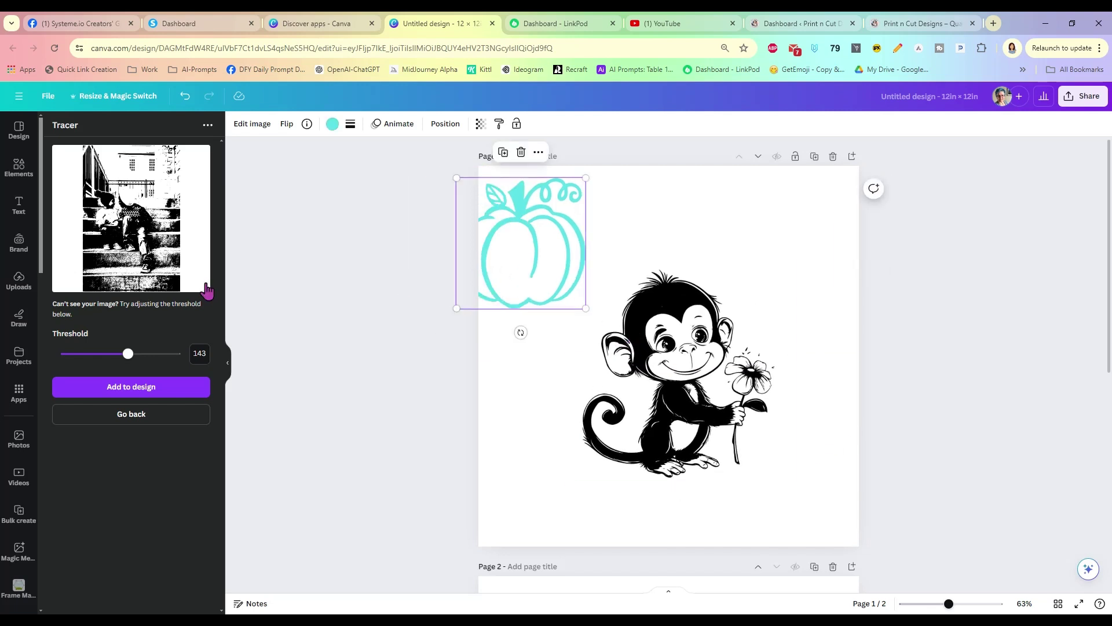
Load the australian-shepherd-2208371_1920 photo into Tracer for a new trace
click(136, 415)
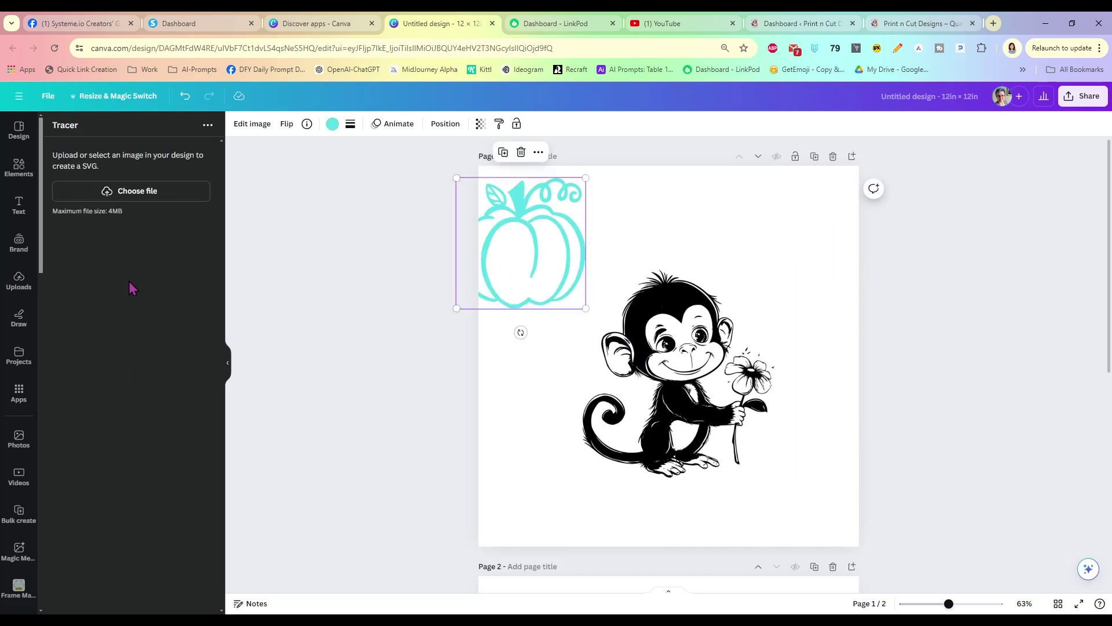
click(125, 191)
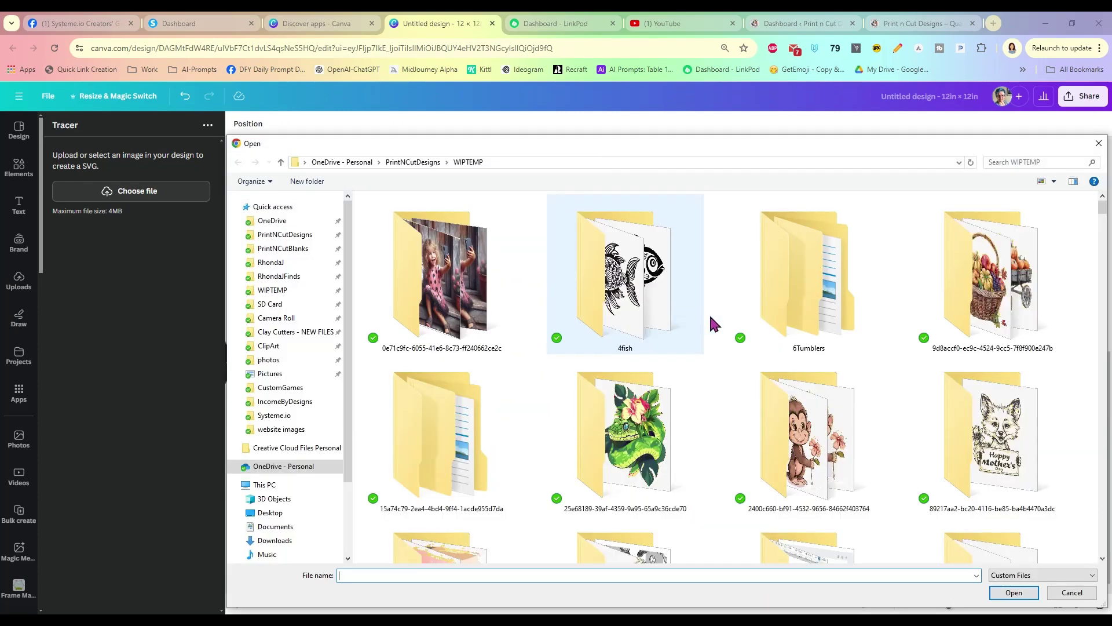
scroll(717, 336, down, 10)
scroll(716, 346, down, 15)
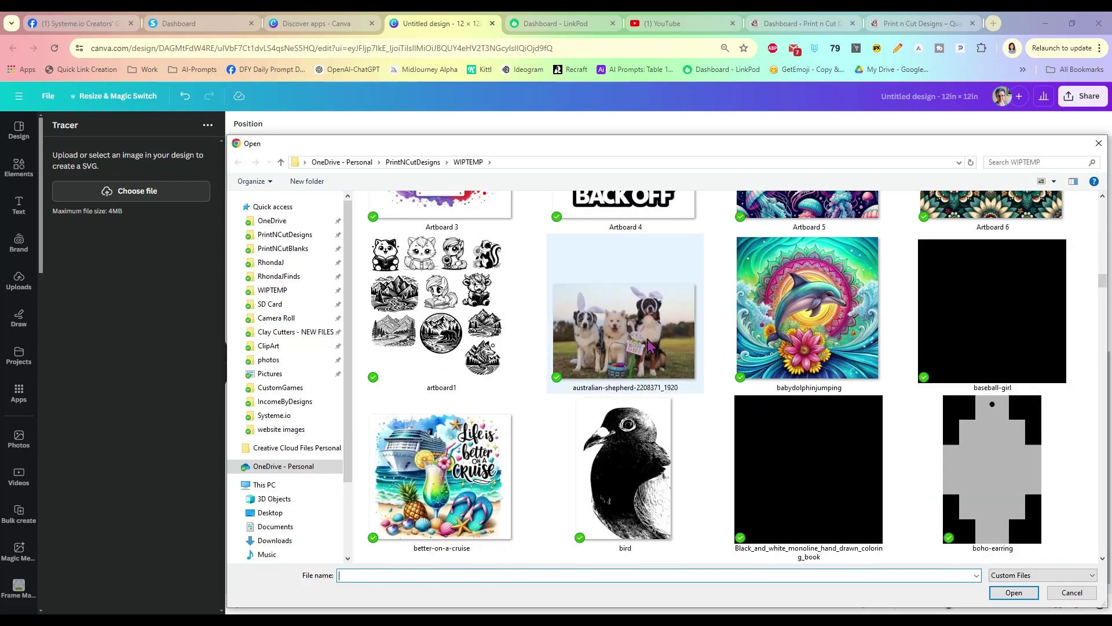
double_click(620, 354)
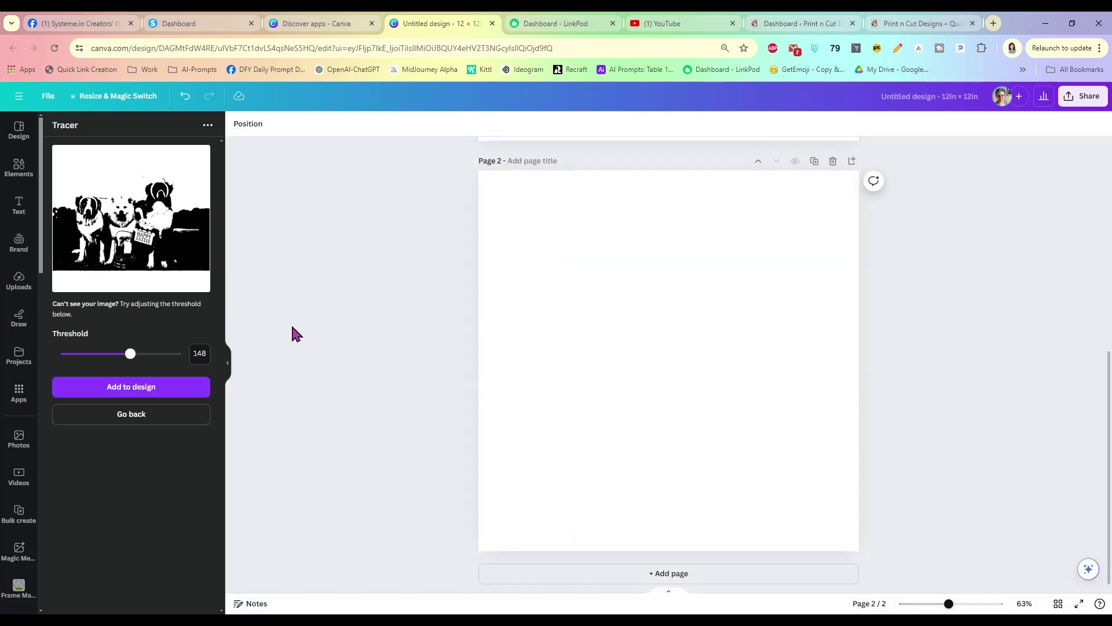
Try thresholds 174 and 131 on the dogs photo, settling on 138
drag(130, 354, 144, 356)
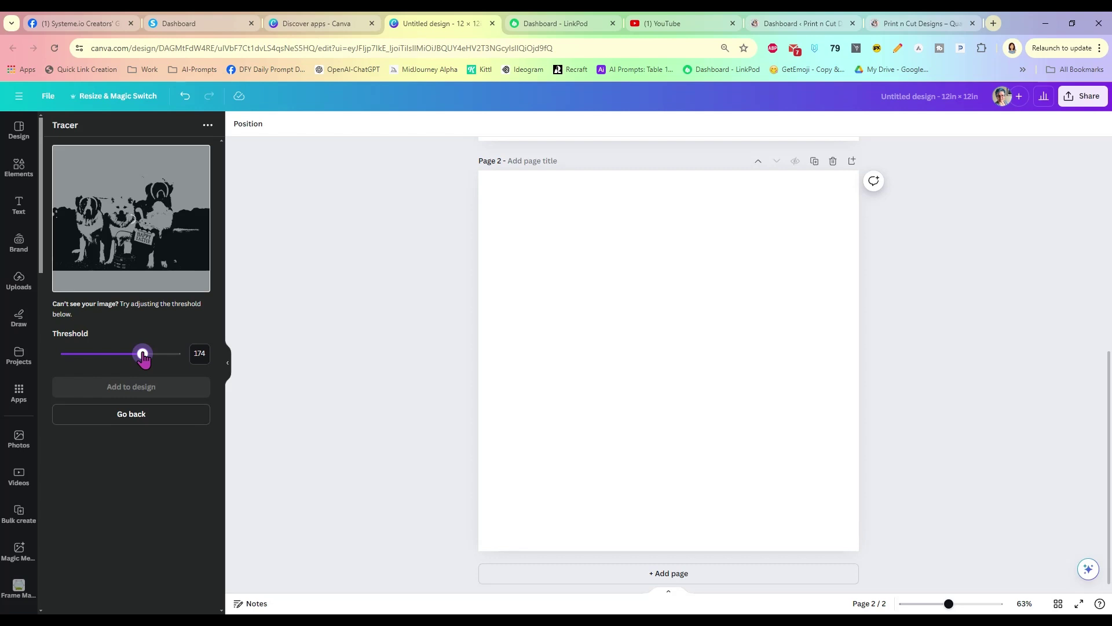
drag(143, 356, 123, 358)
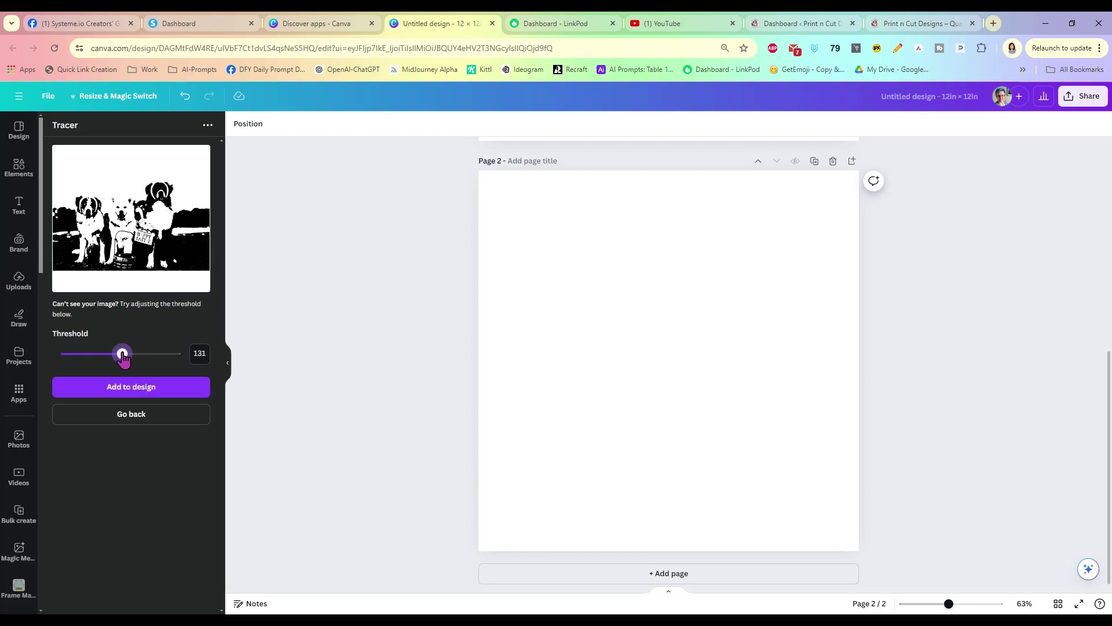
drag(124, 358, 126, 357)
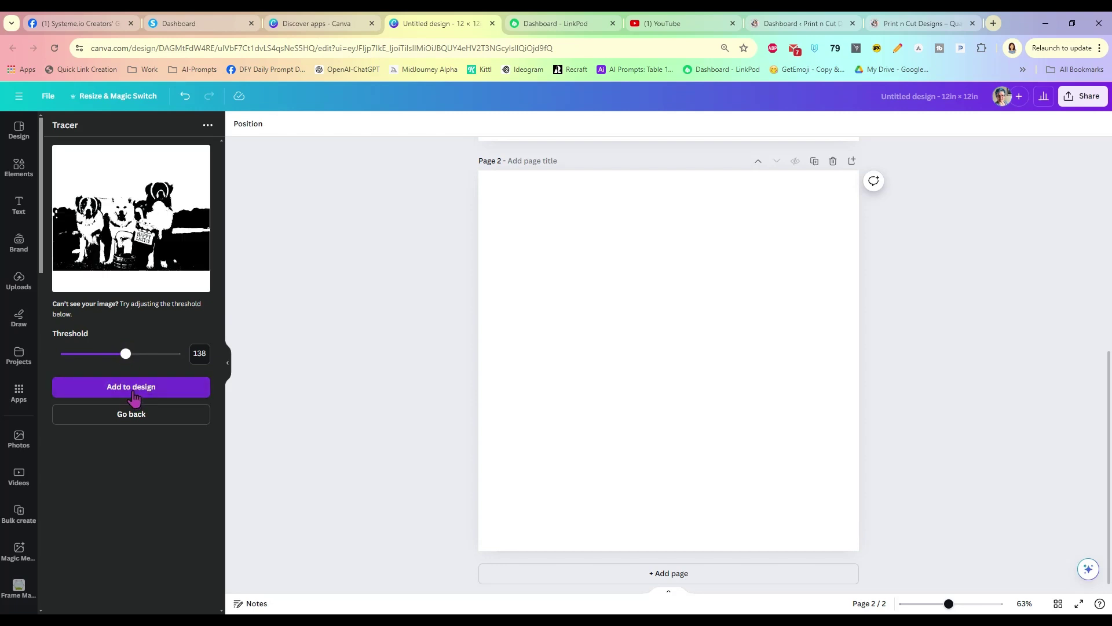
click(205, 394)
drag(593, 310, 442, 207)
drag(745, 411, 899, 566)
mouse_move(667, 434)
mouse_down()
mouse_move(665, 396)
mouse_move(665, 422)
mouse_up()
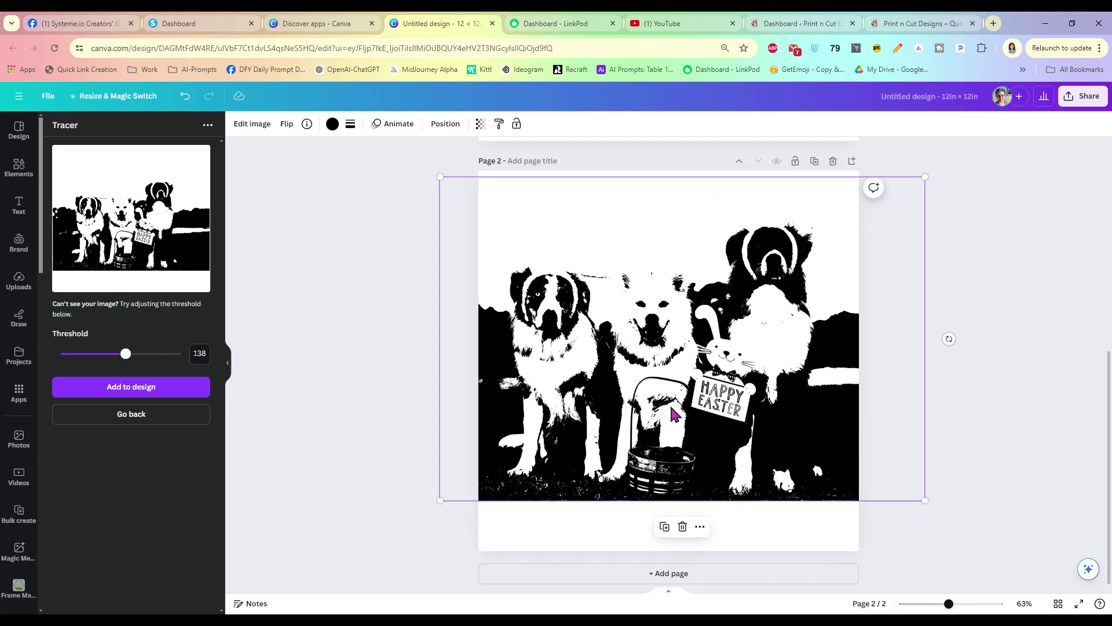
drag(557, 365, 561, 365)
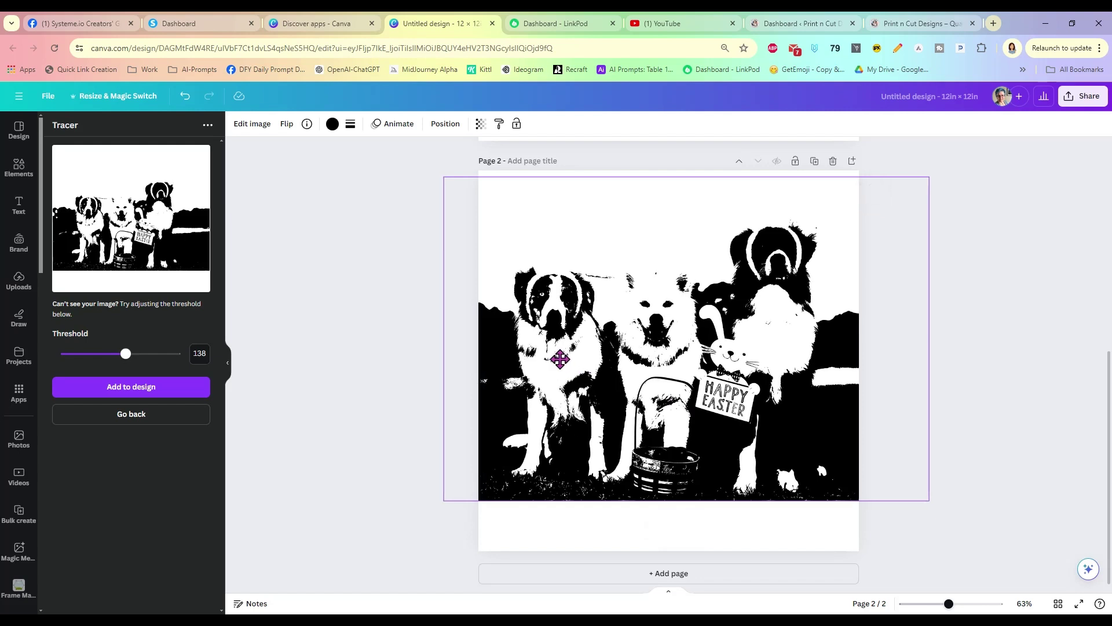
click(922, 269)
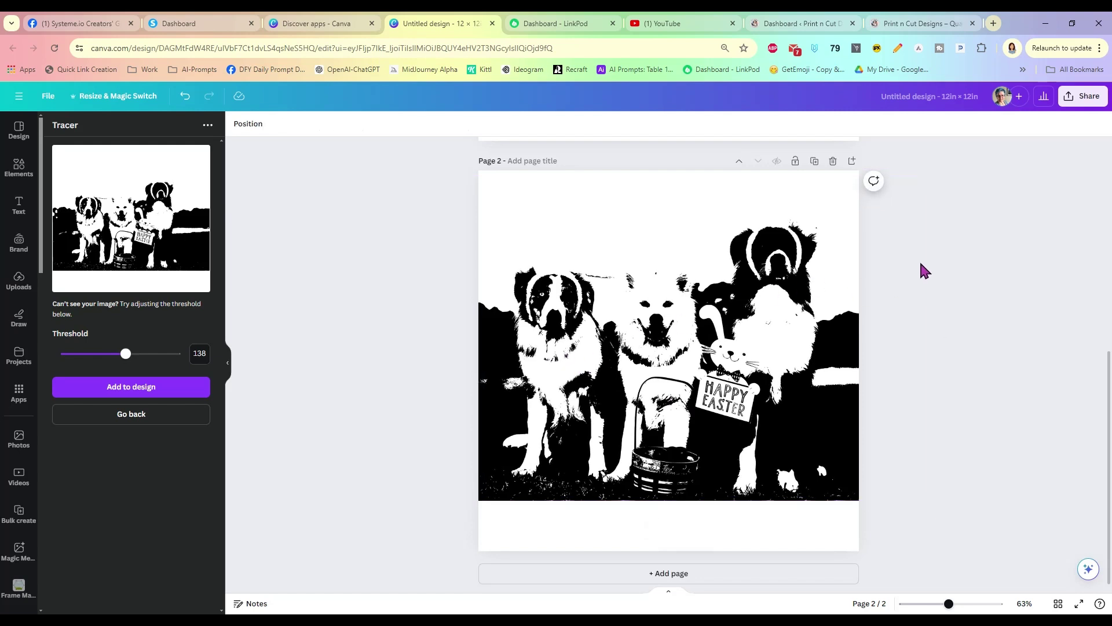
click(779, 294)
key(Delete)
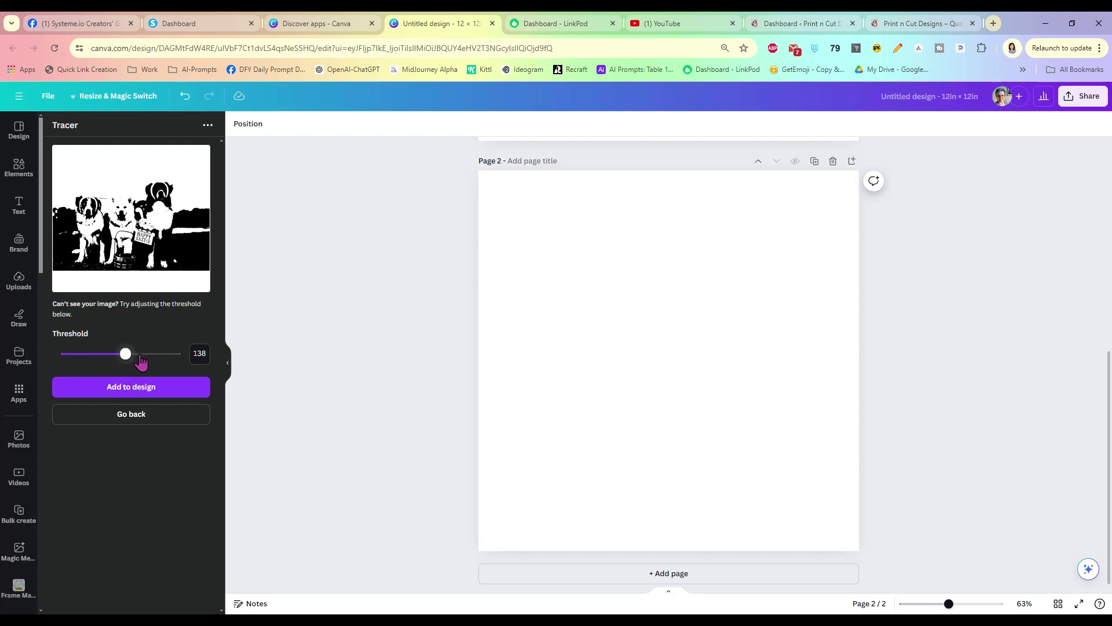
Try dogs-photo thresholds 166, 194 and 185, then retrace it at 168
drag(140, 354, 139, 358)
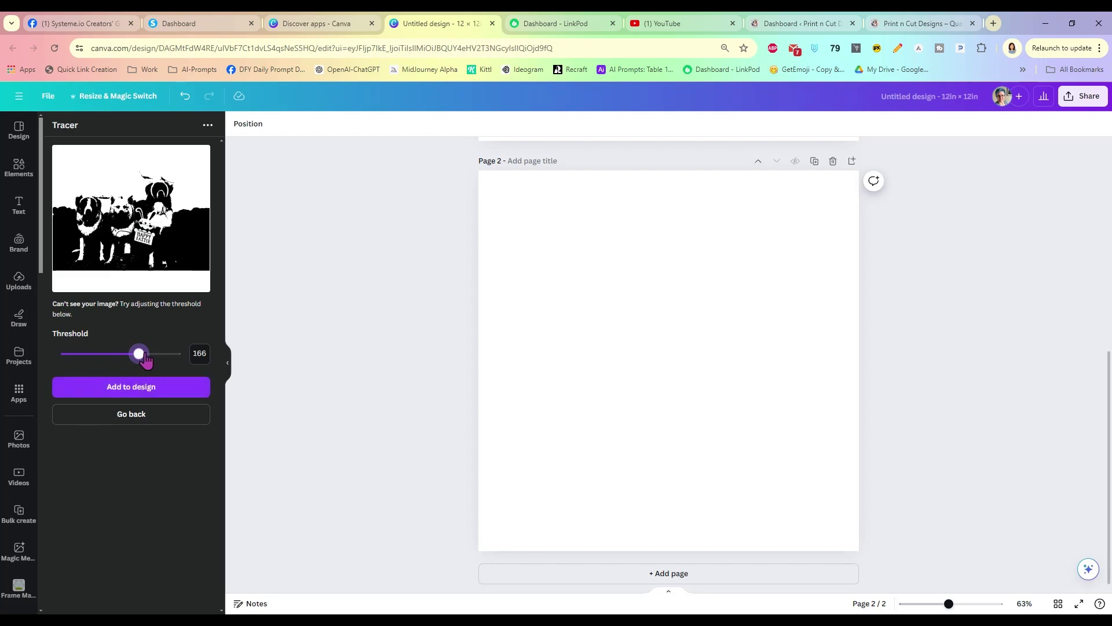
drag(143, 356, 153, 356)
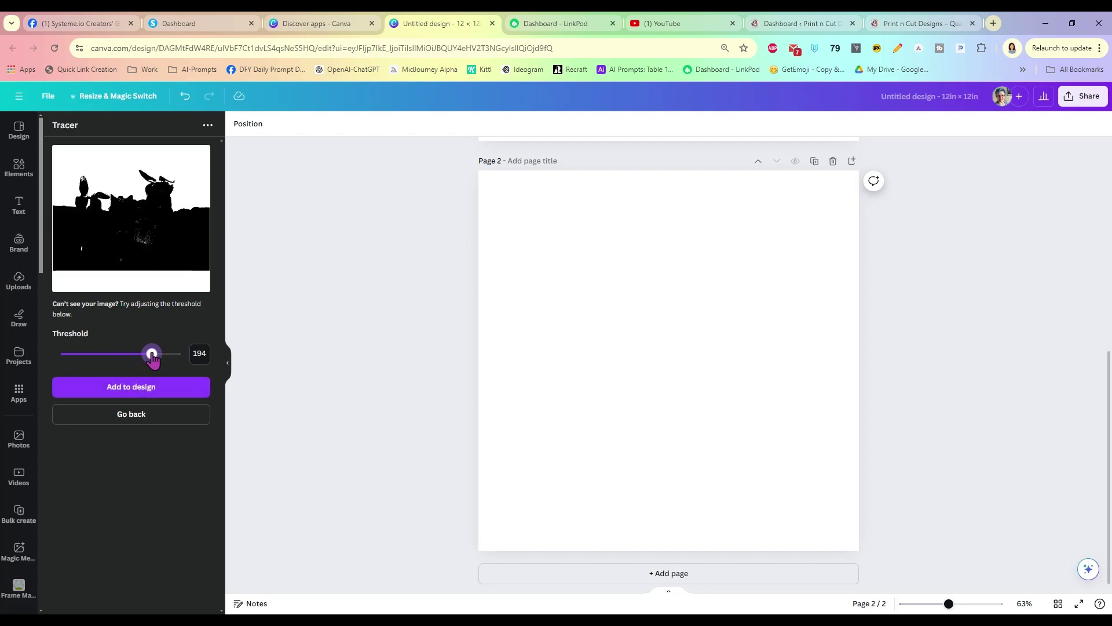
drag(152, 356, 149, 355)
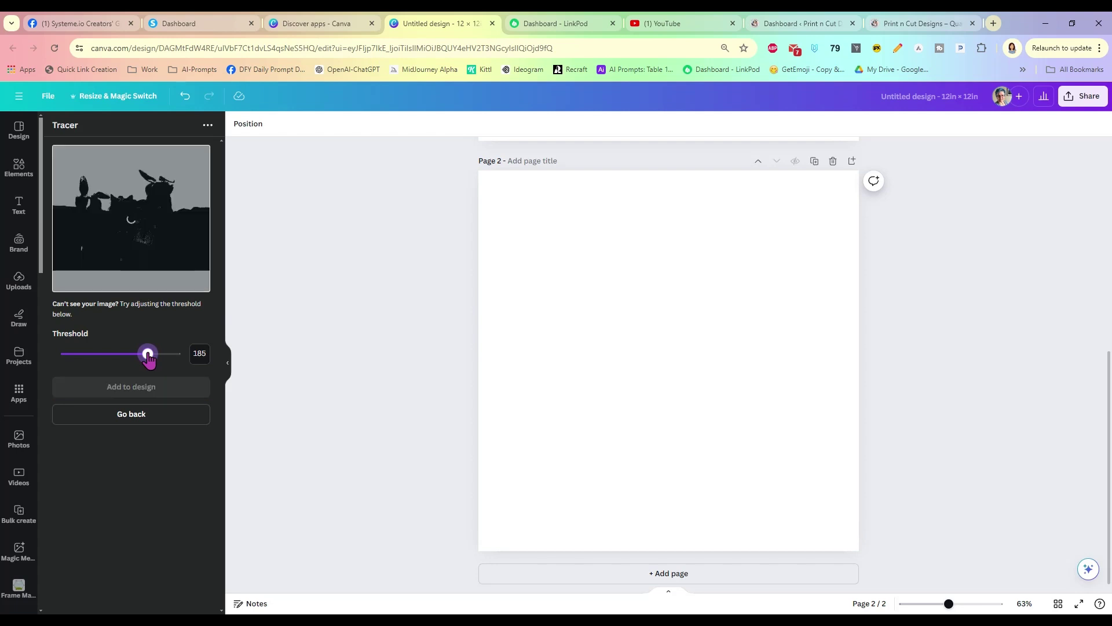
drag(149, 356, 140, 355)
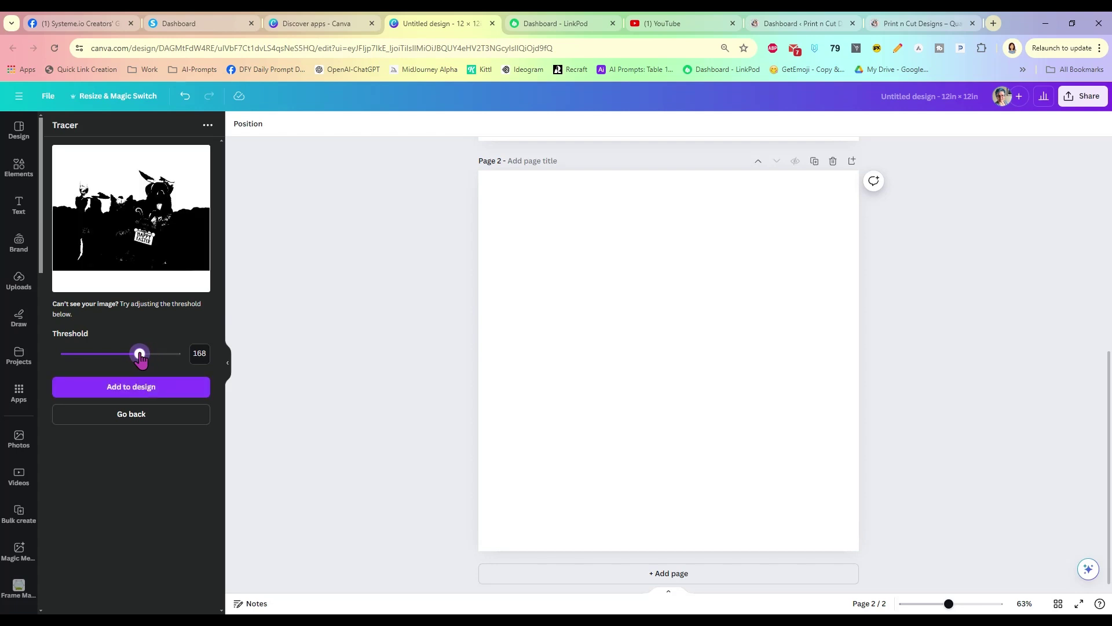
click(114, 422)
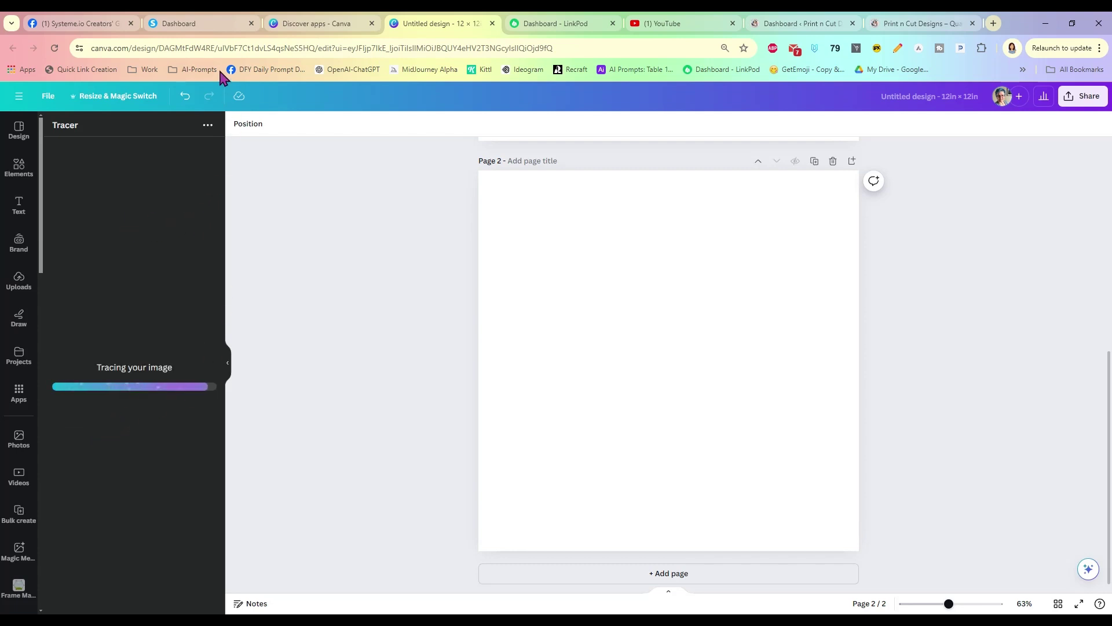
Trace the black owl clip art from the ClipArt > Animals folder
click(137, 415)
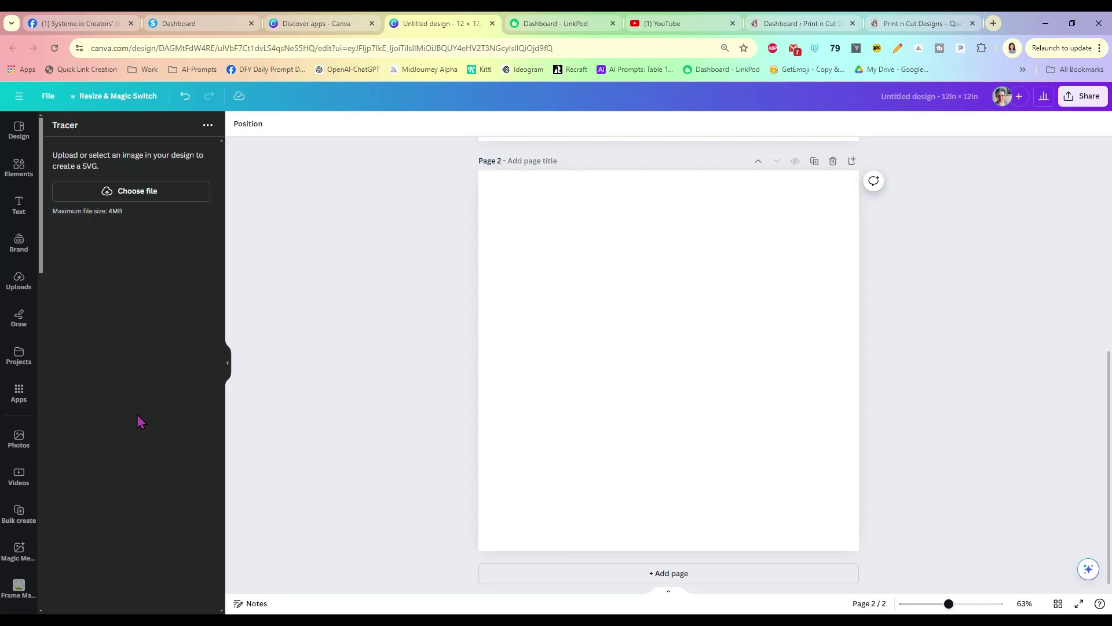
click(141, 199)
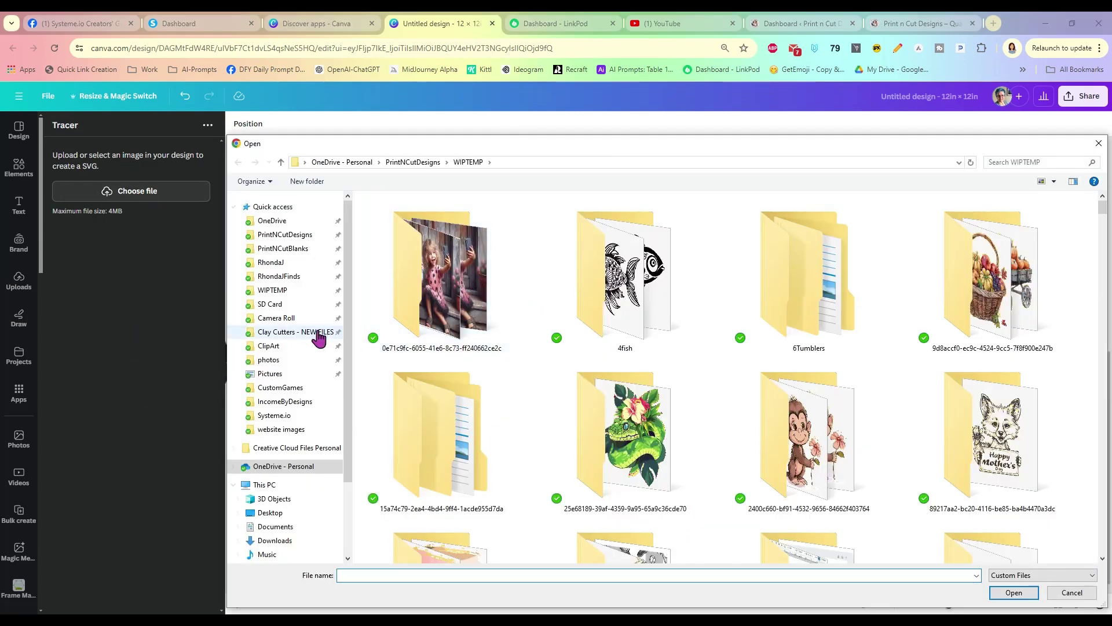
click(300, 344)
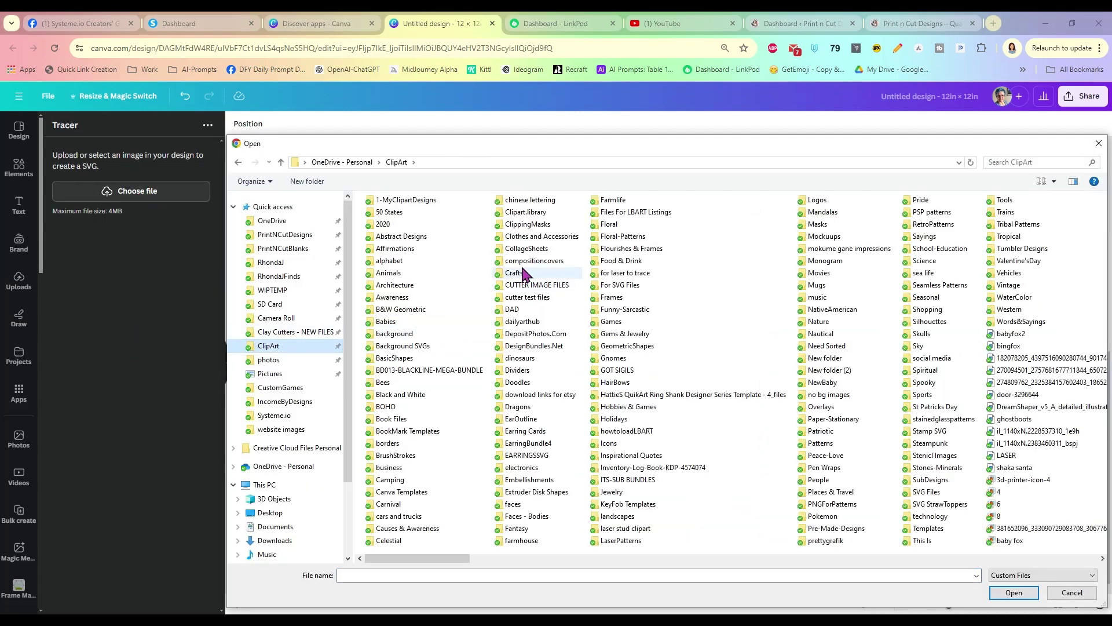
double_click(424, 272)
scroll(694, 353, down, 5)
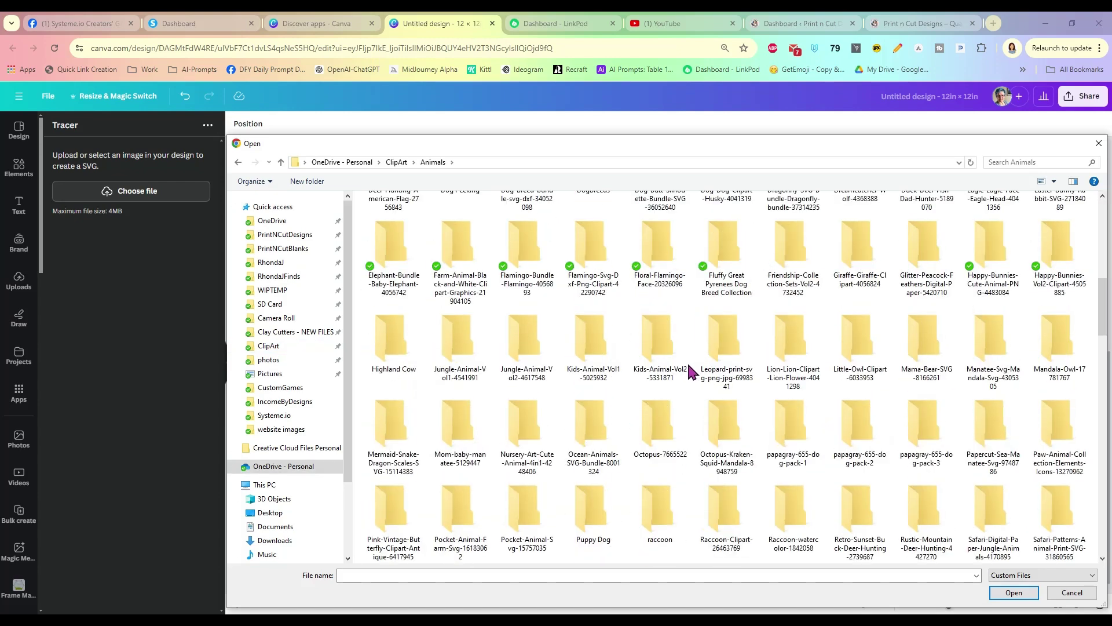
scroll(692, 373, down, 5)
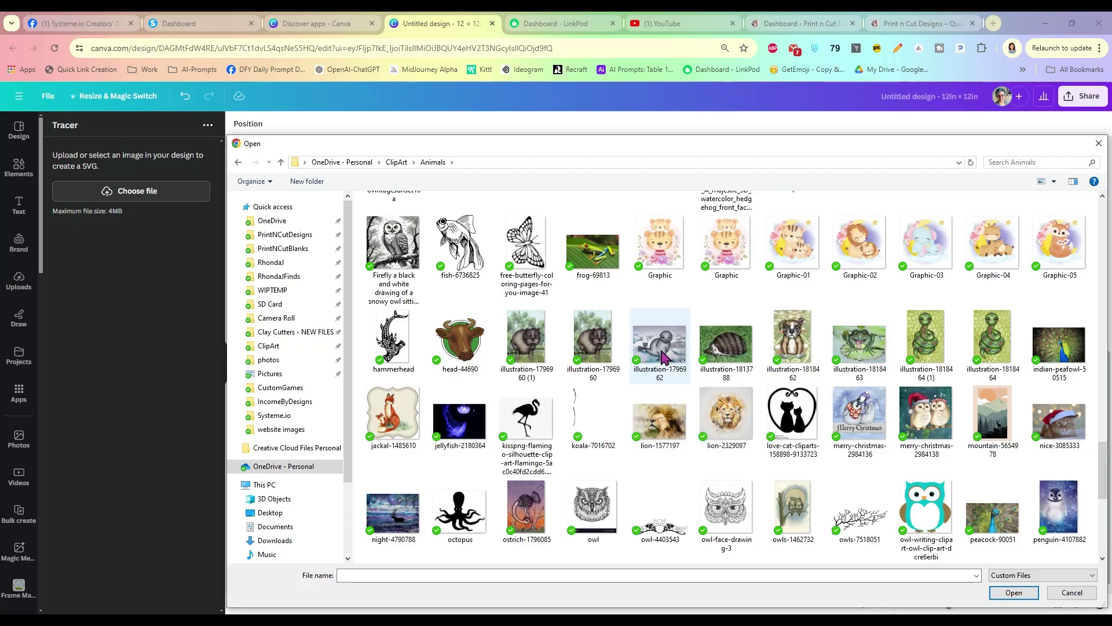
scroll(838, 457, down, 3)
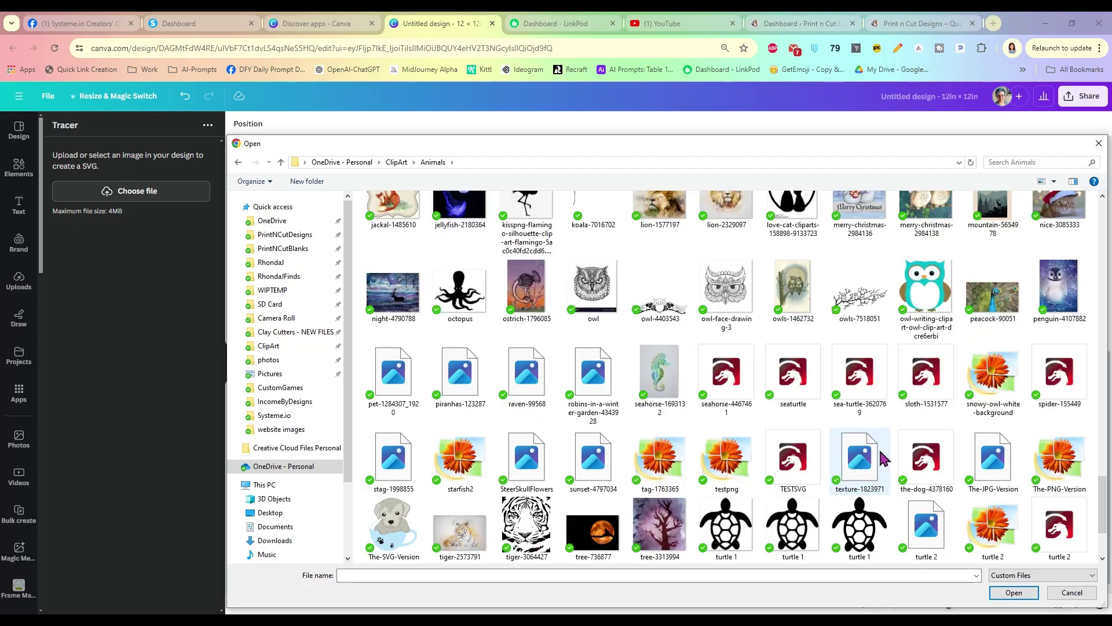
double_click(926, 287)
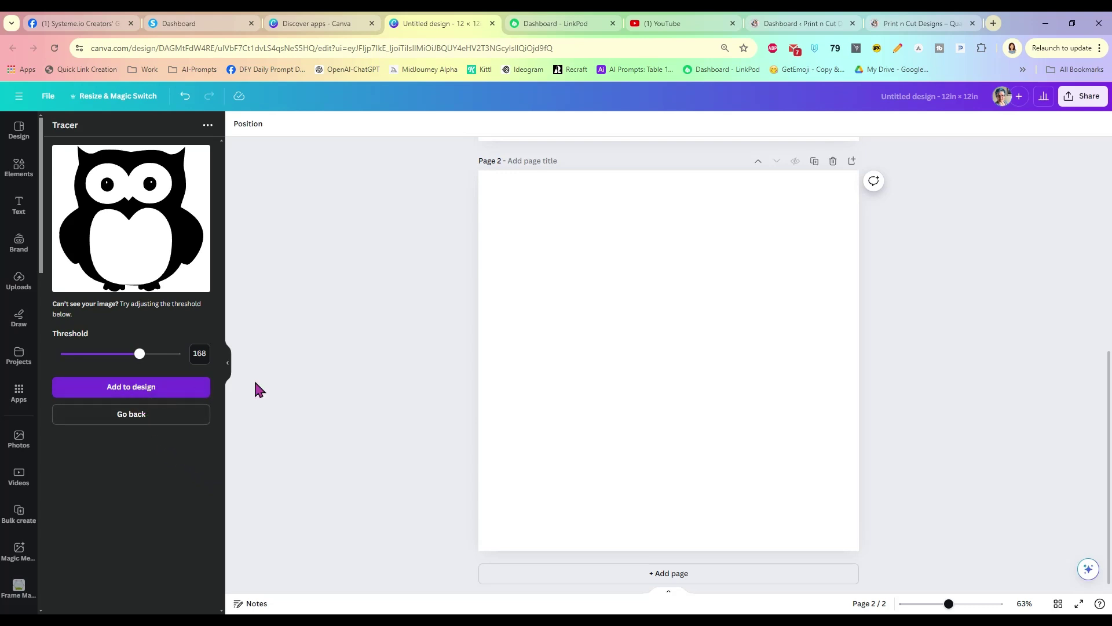
Place the traced owl in the top-left area of page 2
drag(675, 377, 598, 285)
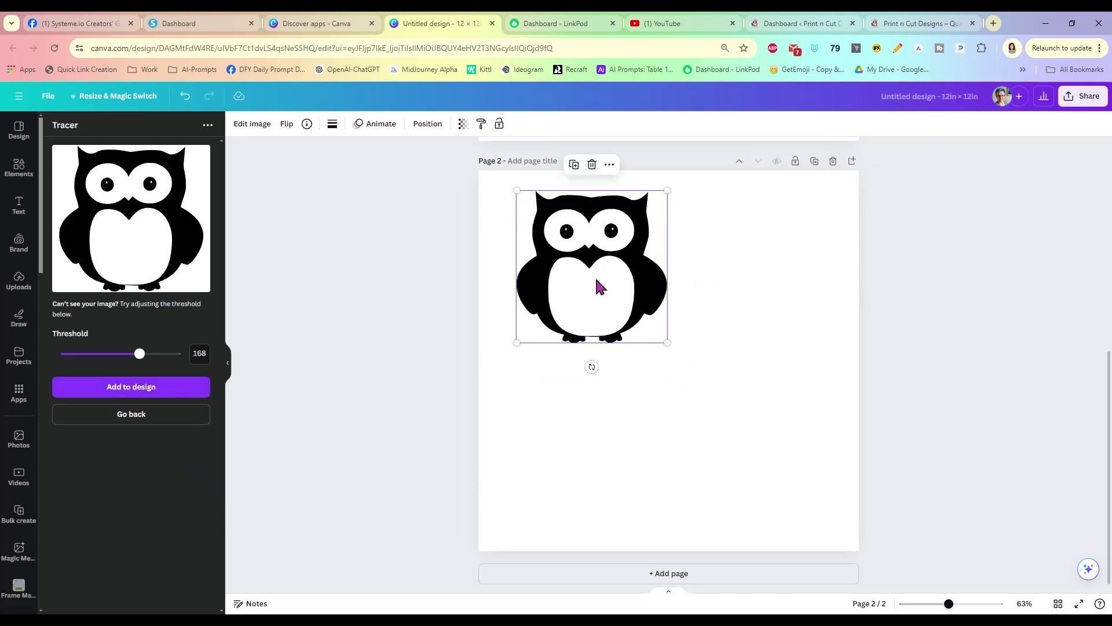
click(445, 345)
click(148, 416)
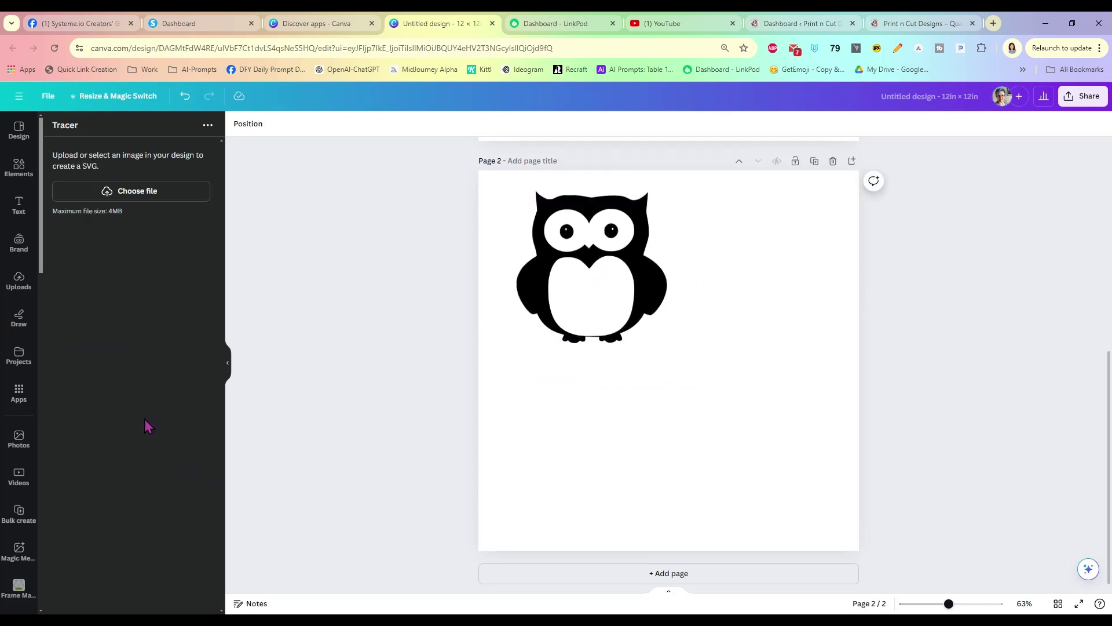
Switch the file picker to extra large icons and find the striped cat clip art
click(133, 200)
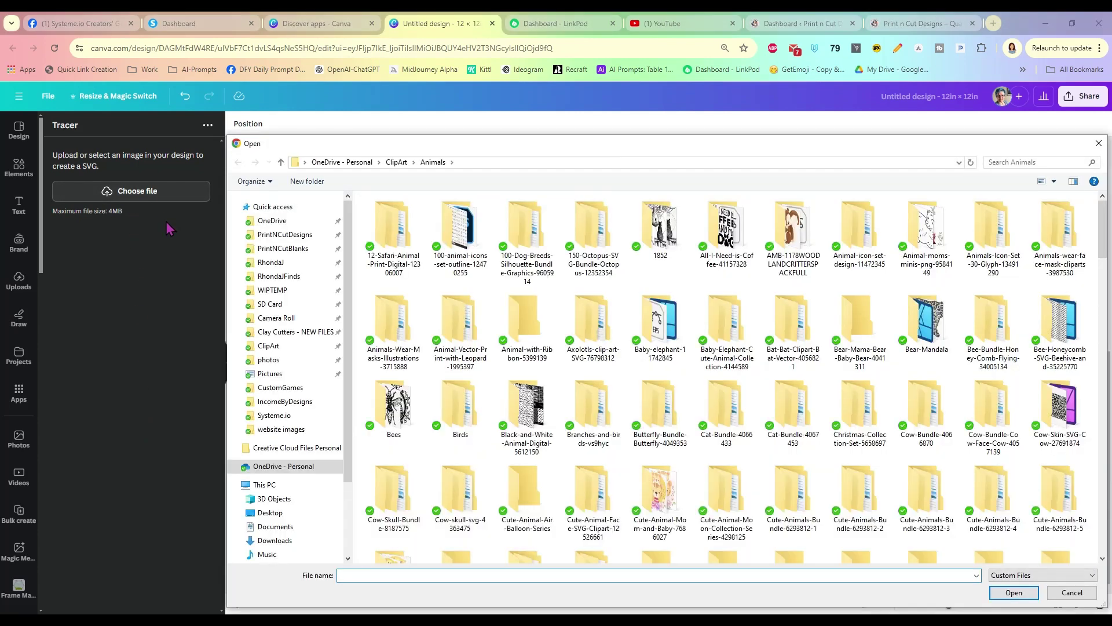
scroll(672, 359, down, 10)
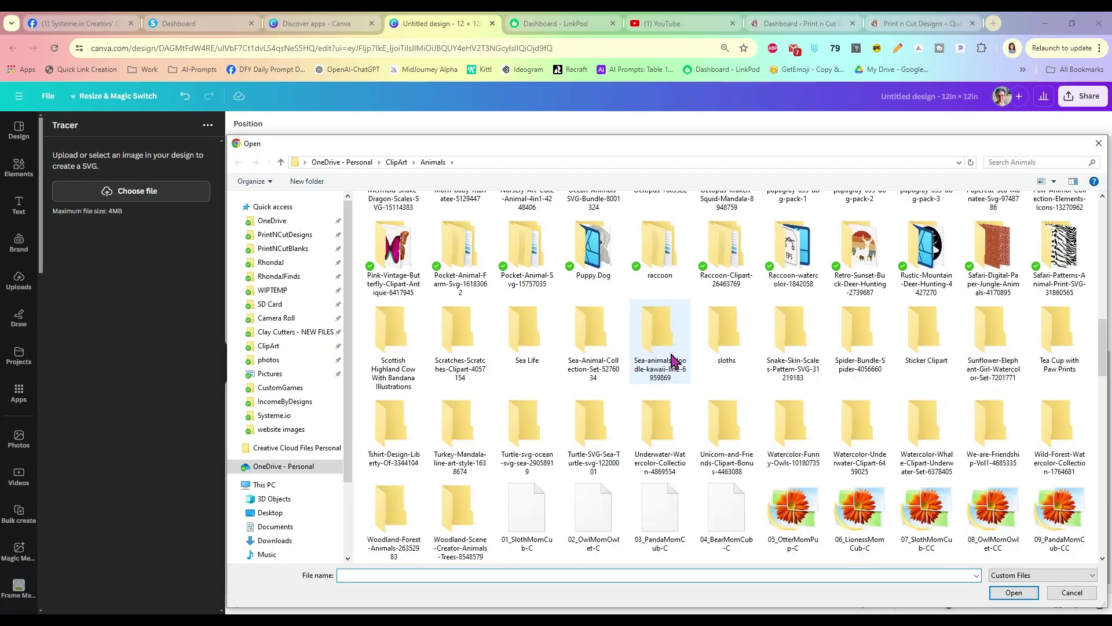
scroll(672, 360, down, 10)
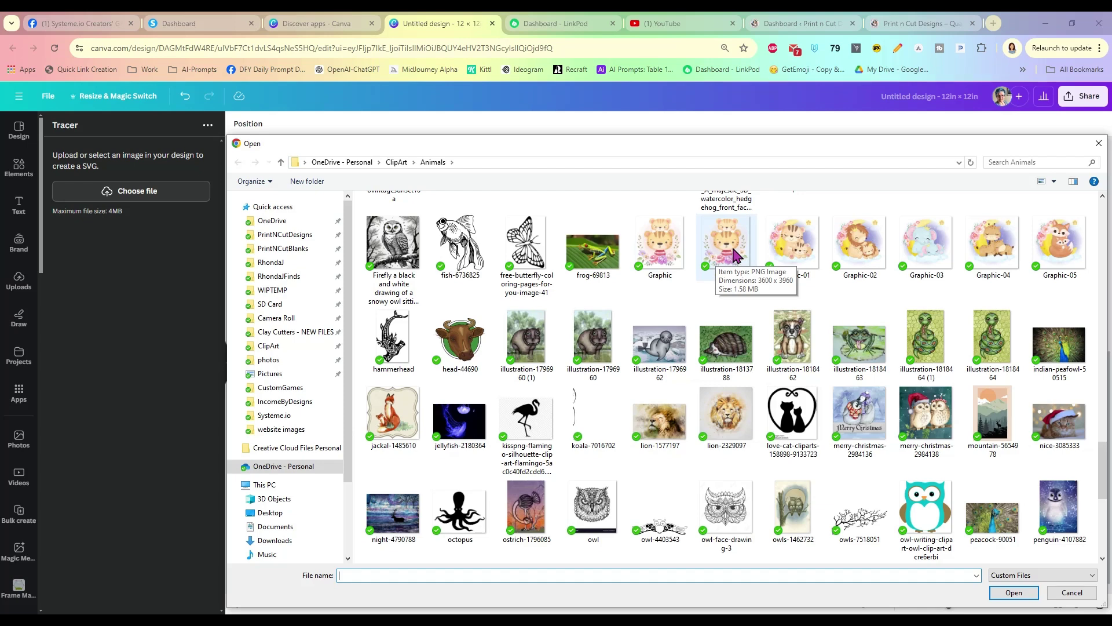
right_click(759, 306)
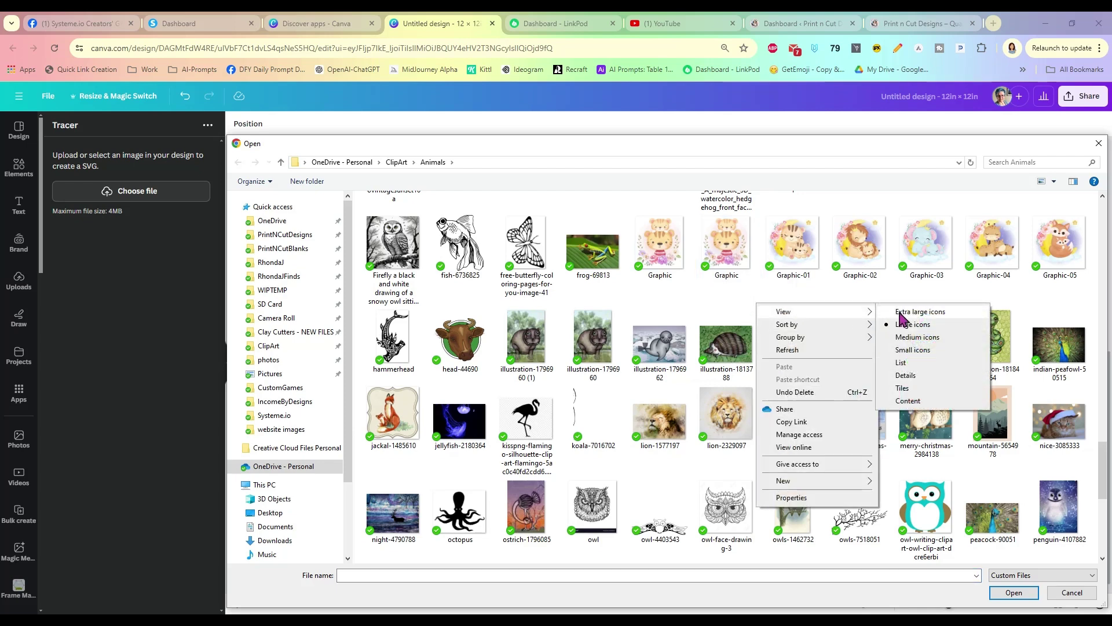
click(903, 312)
scroll(736, 343, down, 10)
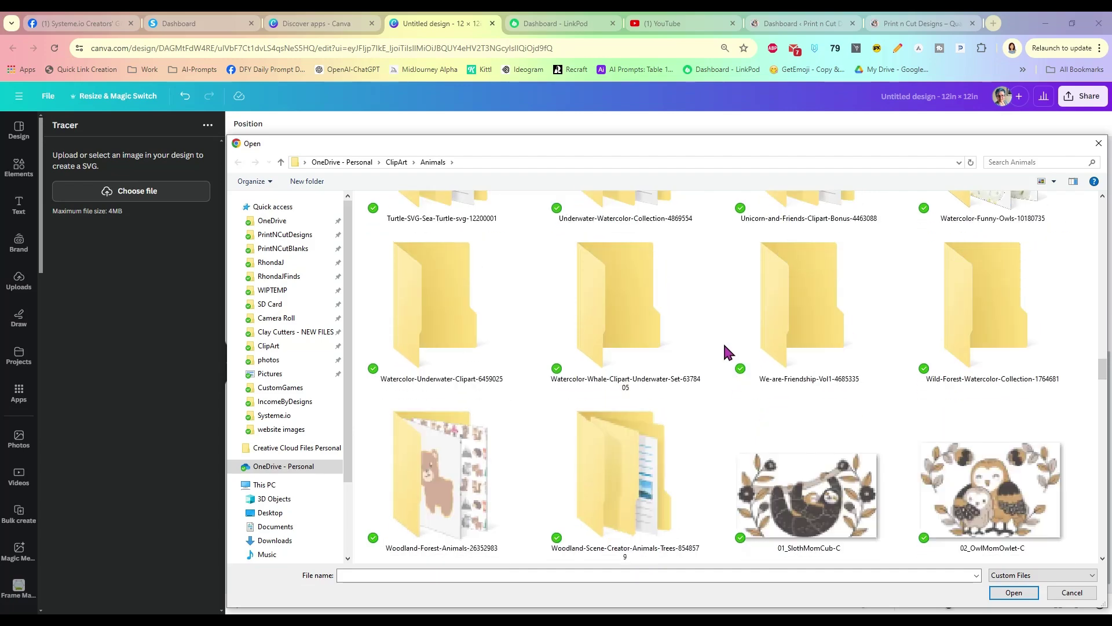
scroll(720, 346, up, 3)
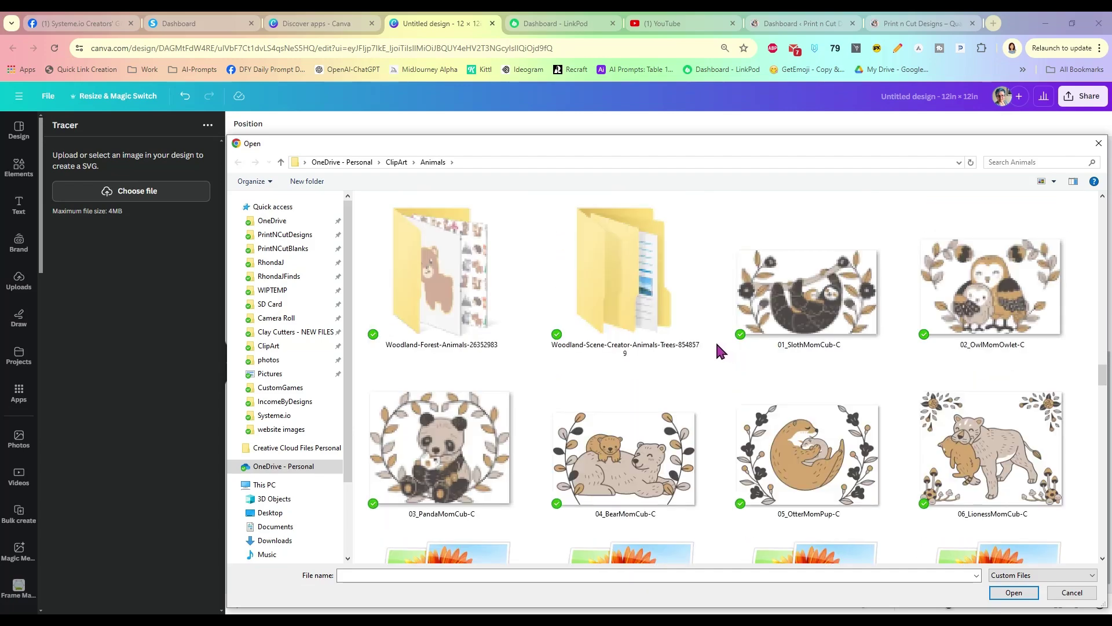
scroll(716, 347, down, 7)
scroll(714, 340, down, 3)
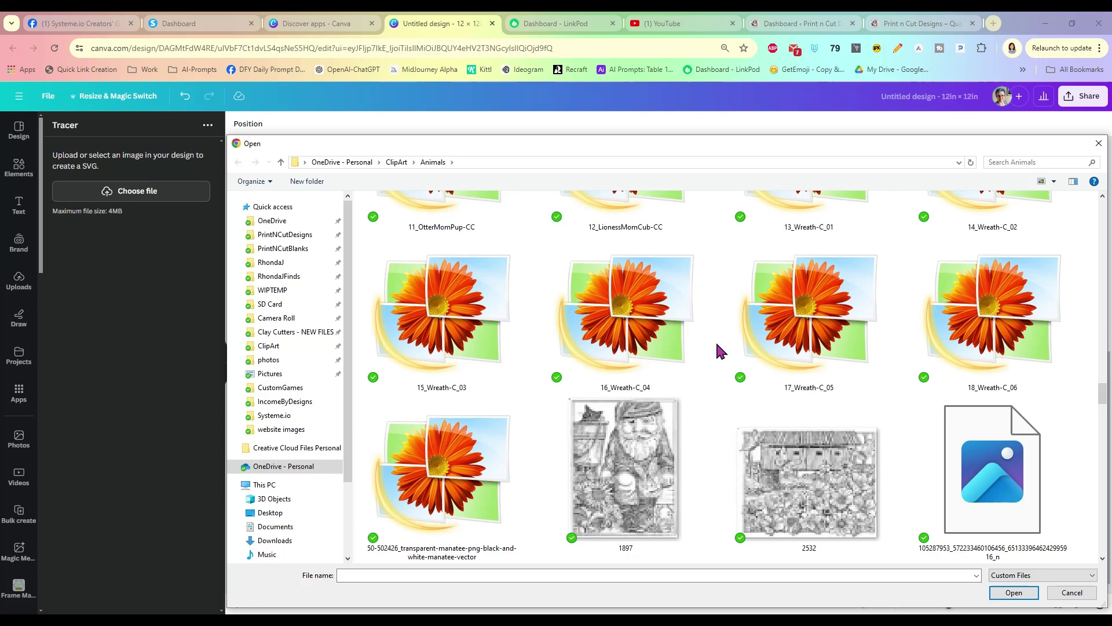
scroll(707, 363, down, 5)
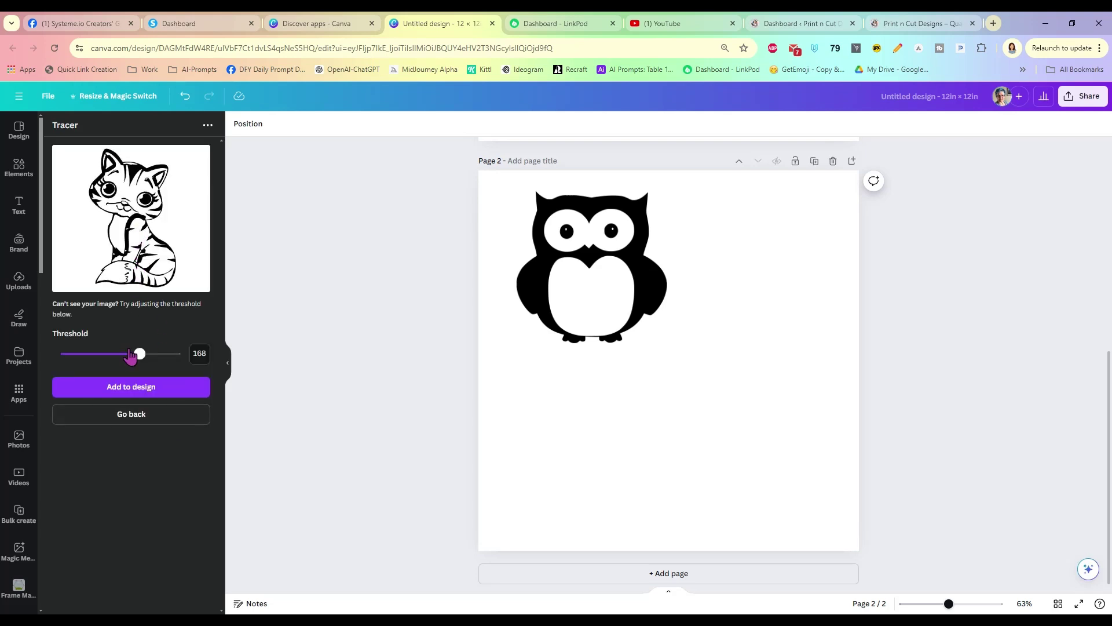
Add the traced cat beside the owl and enlarge it to about 5.5 × 7.8
click(135, 387)
drag(668, 381, 729, 288)
drag(781, 342, 841, 444)
drag(802, 410, 795, 405)
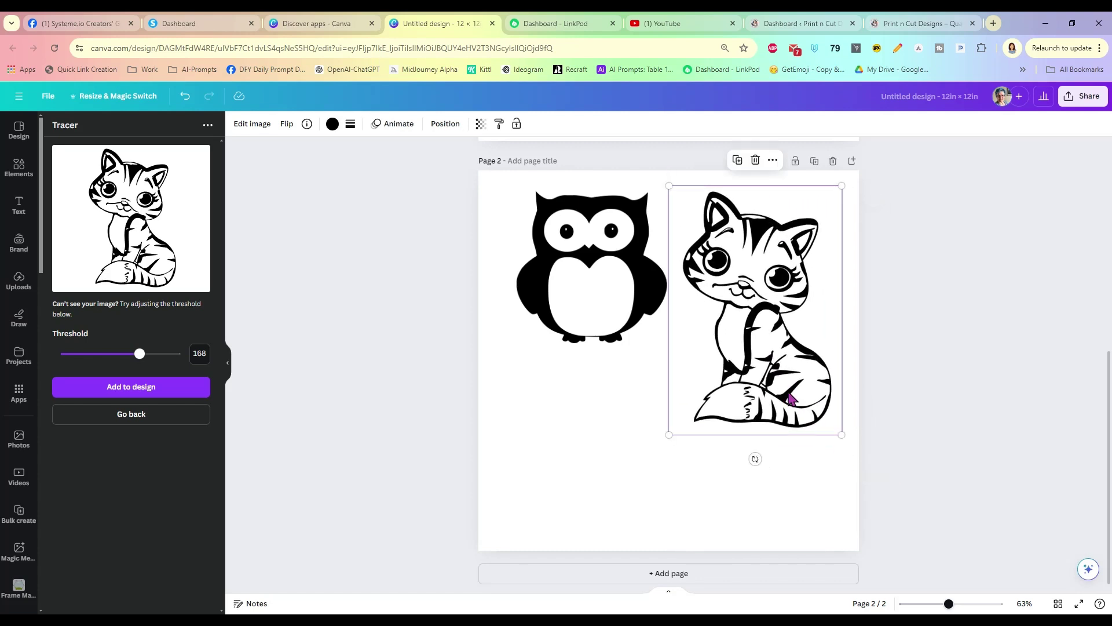
click(136, 412)
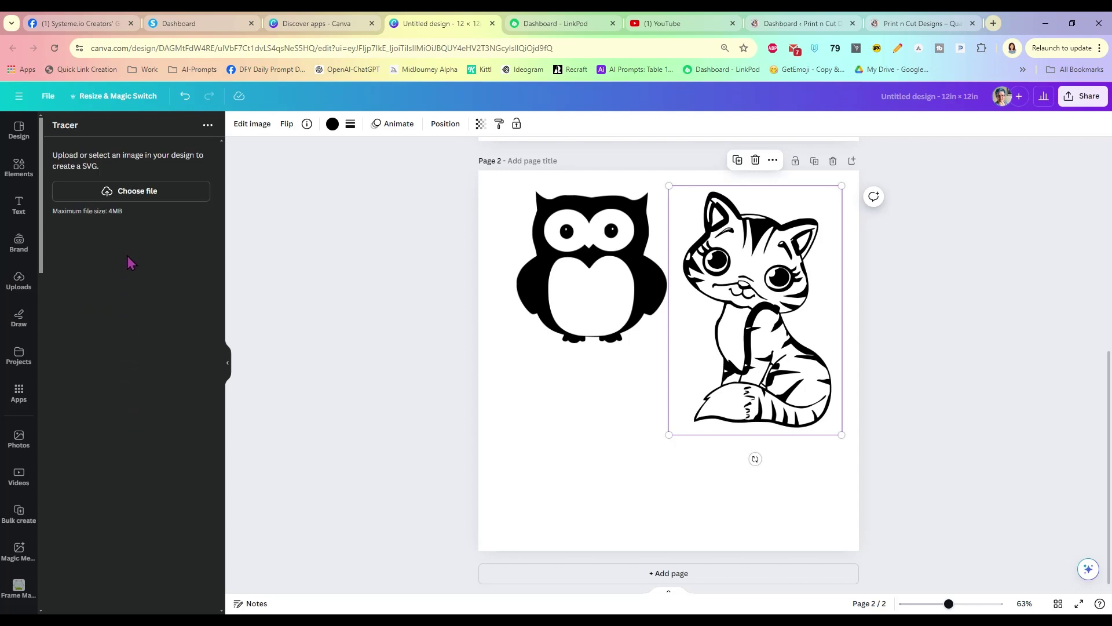
click(131, 192)
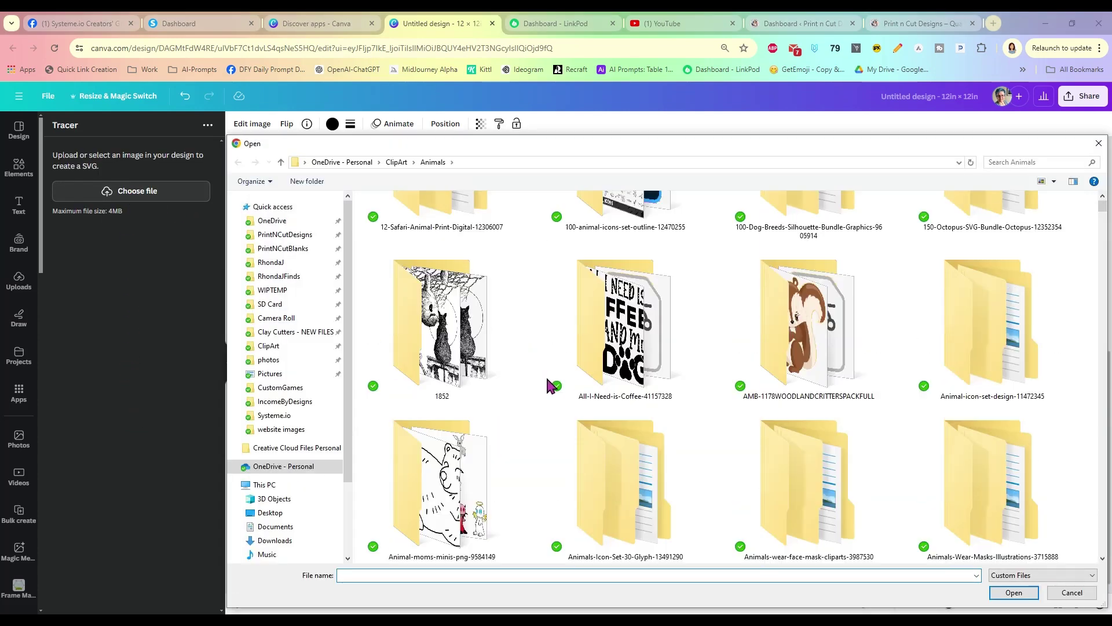
Trace Graphic-02, the lion mother-and-cub, from Cute-Animals-Mom-Baby-8384357 using extra large icons
scroll(551, 385, down, 10)
scroll(541, 346, down, 5)
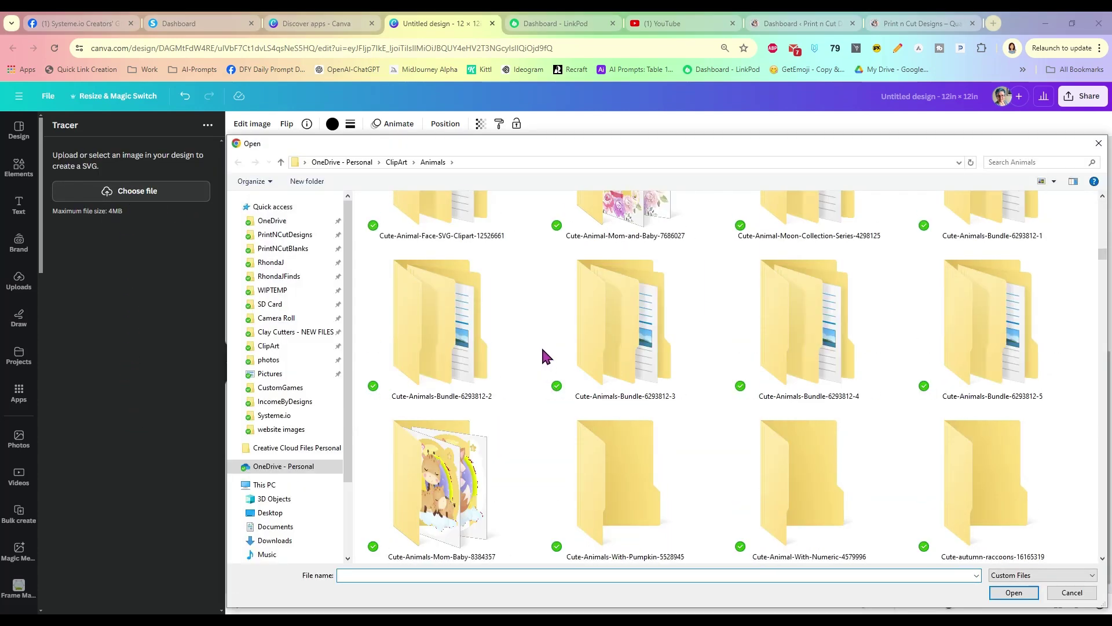
double_click(415, 452)
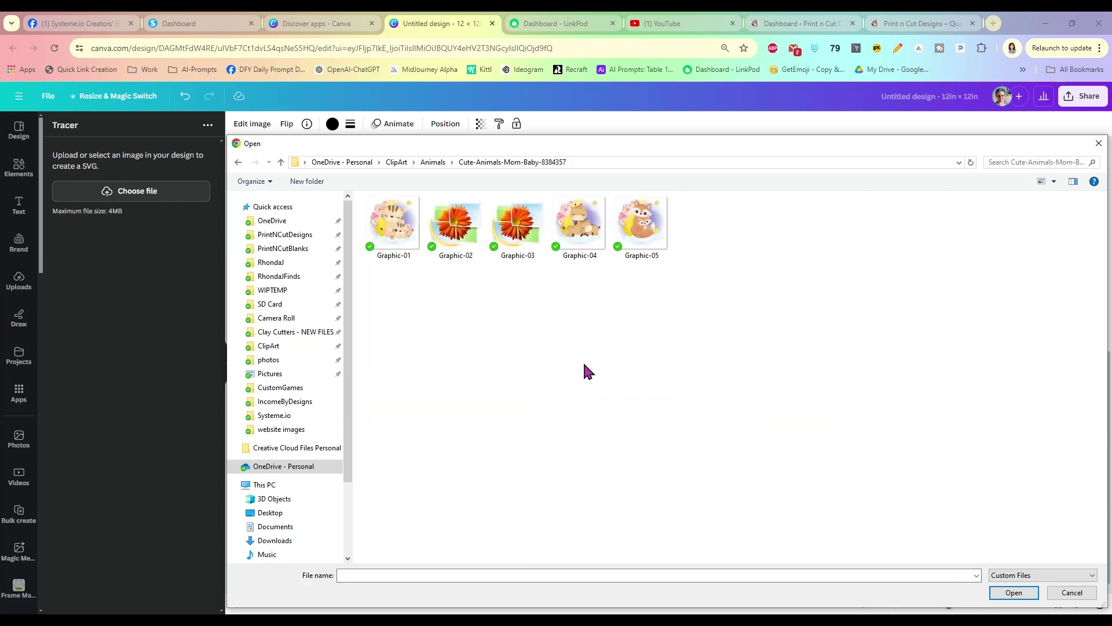
right_click(650, 299)
mouse_move(664, 306)
click(792, 312)
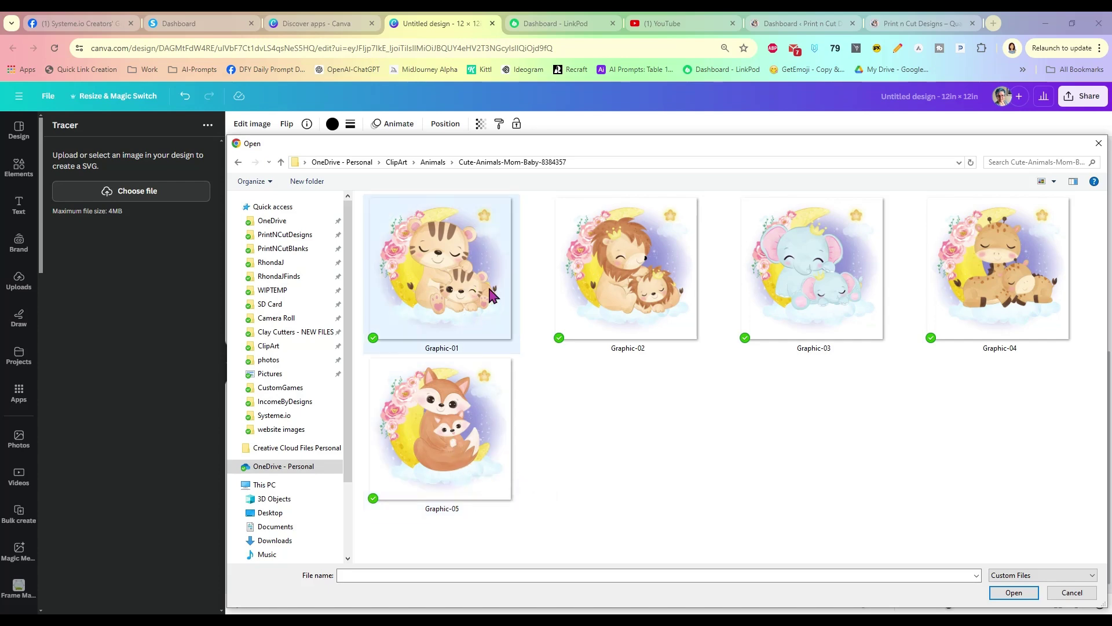
double_click(621, 283)
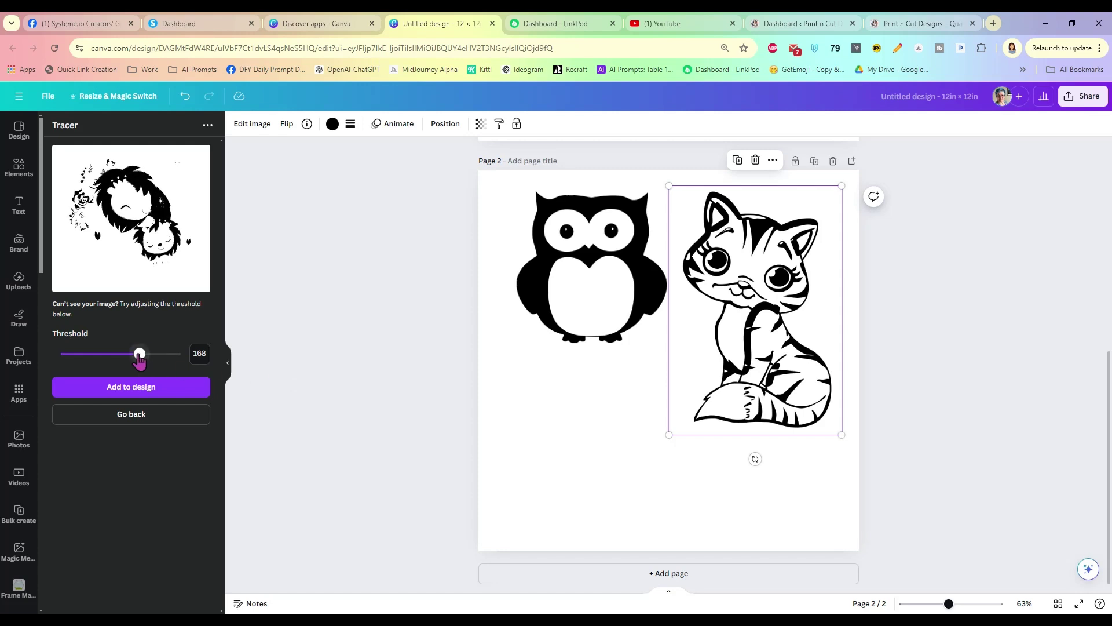
Test lion trace thresholds of 134, 175 and about 190
drag(139, 358, 124, 360)
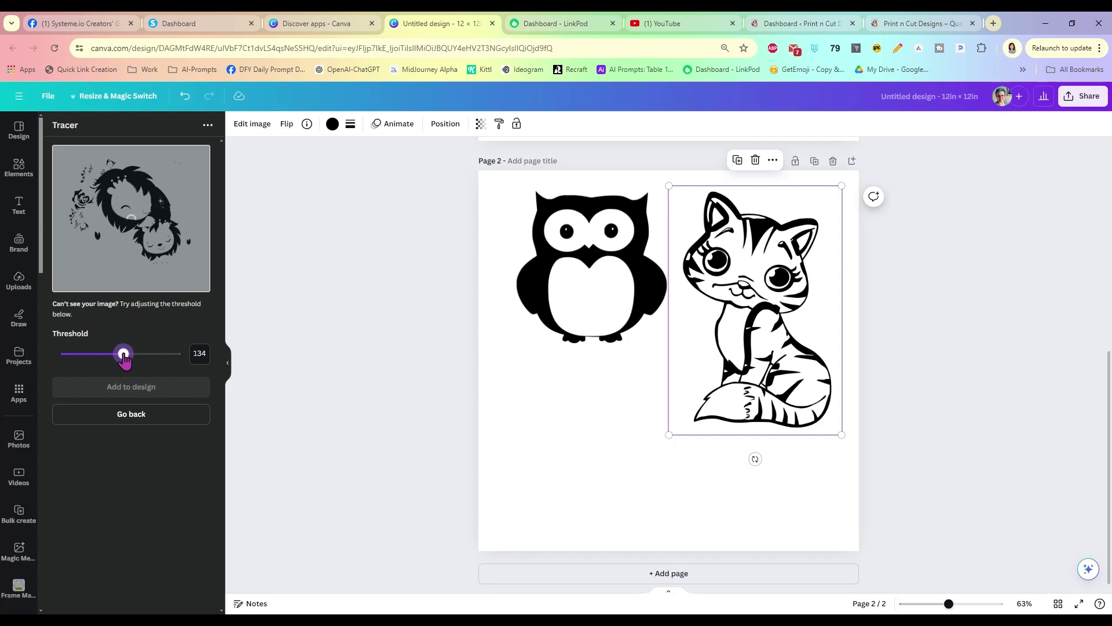
drag(124, 360, 144, 360)
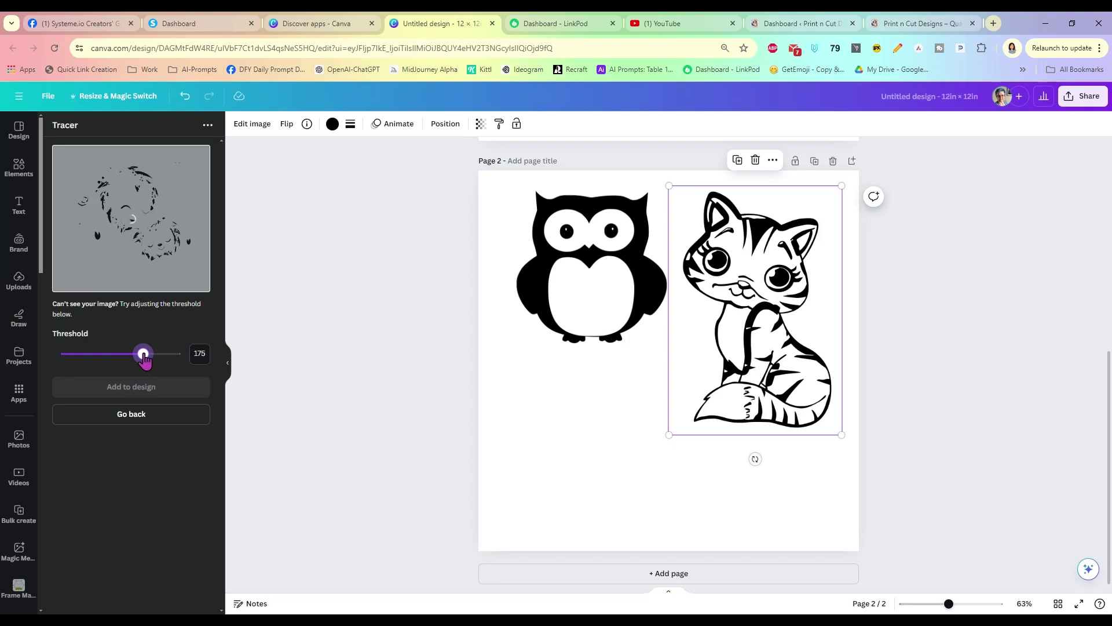
drag(144, 360, 150, 360)
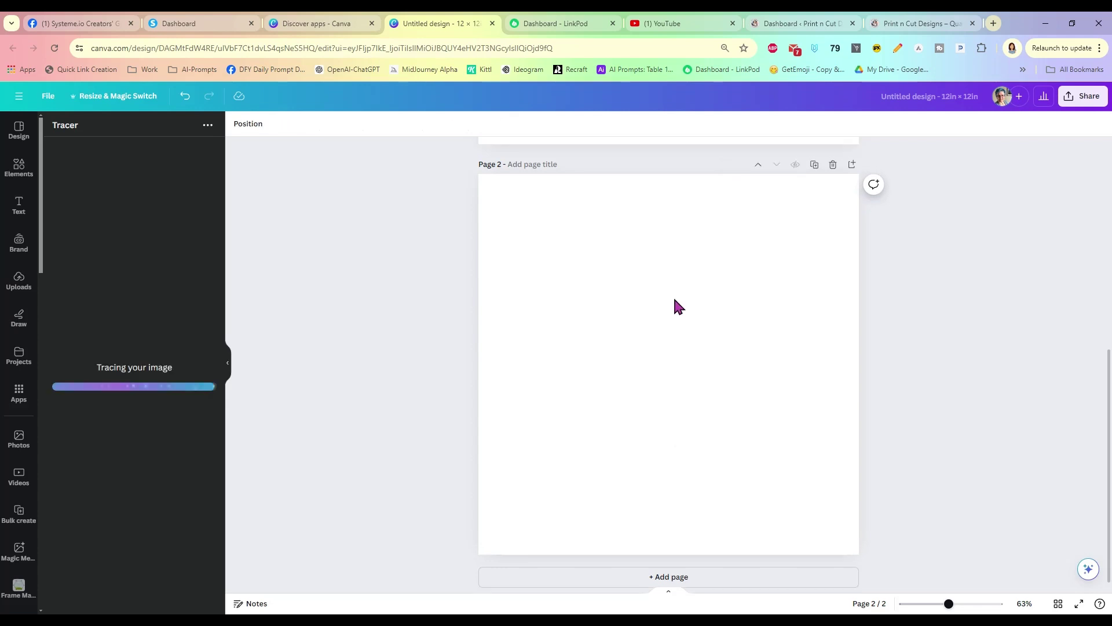
Move the monkey up-right and the pumpkin to page 1's lower left, discarding the lion trace
scroll(676, 305, up, 5)
scroll(678, 307, up, 2)
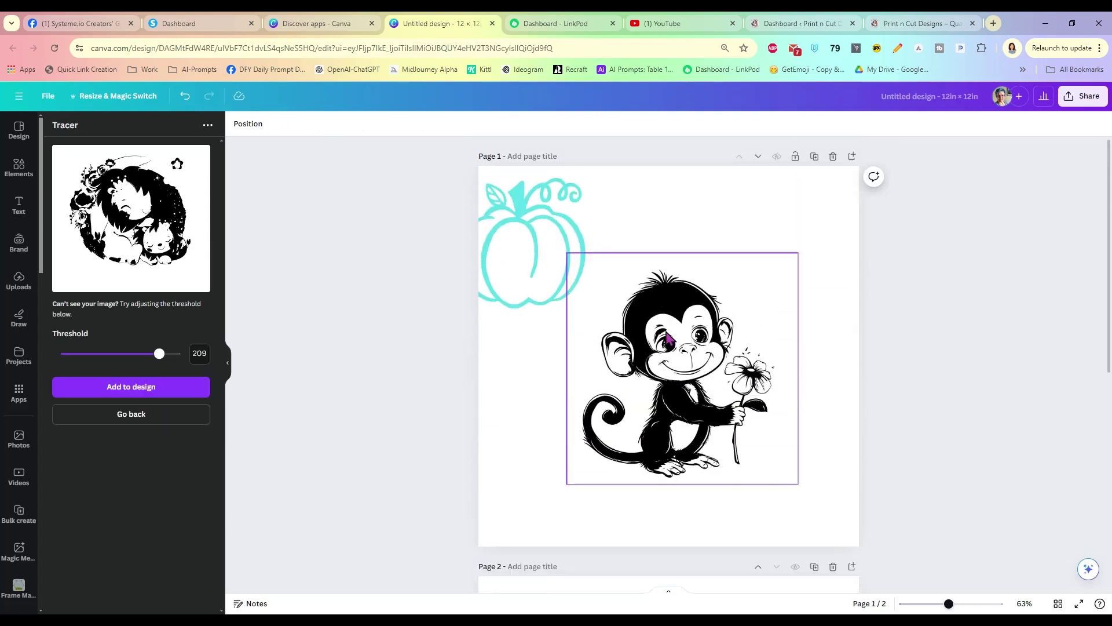
drag(666, 391, 698, 323)
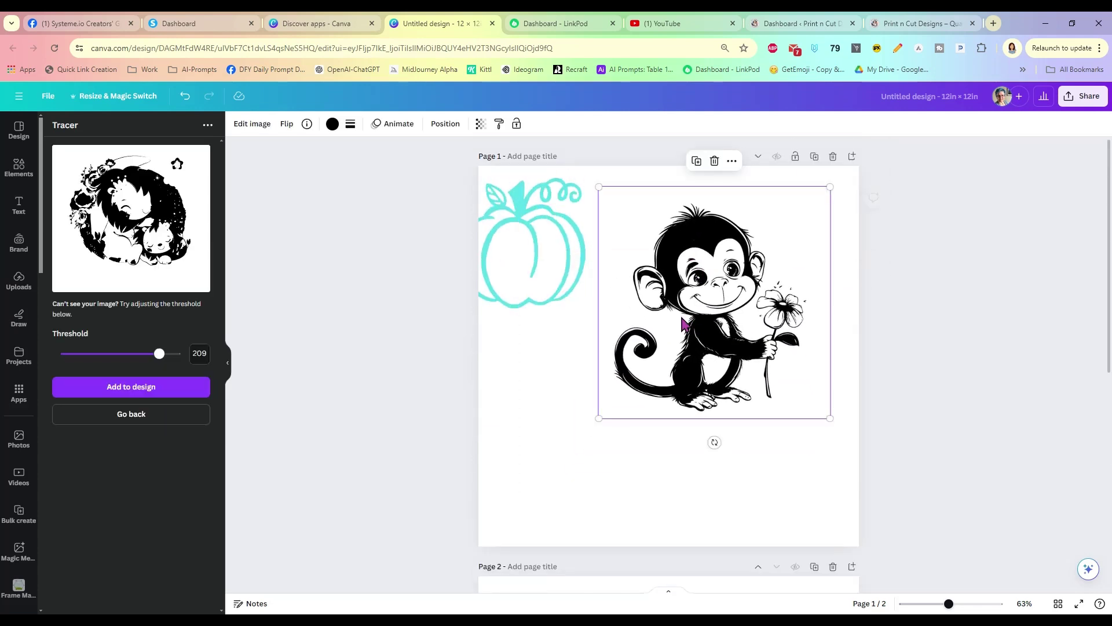
drag(541, 259, 556, 414)
click(695, 281)
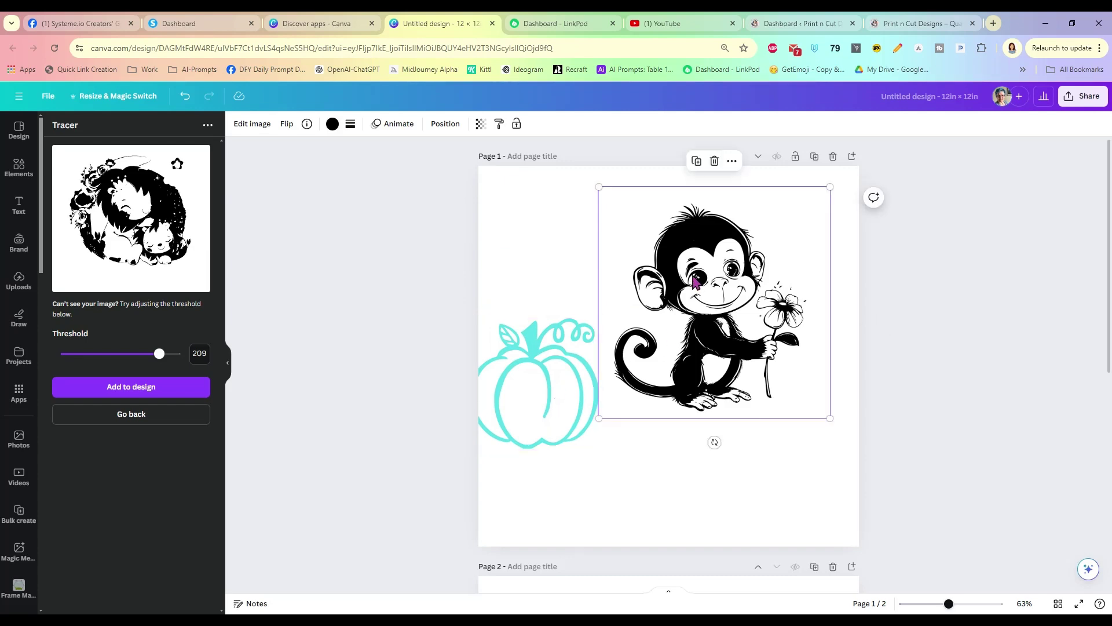
click(128, 413)
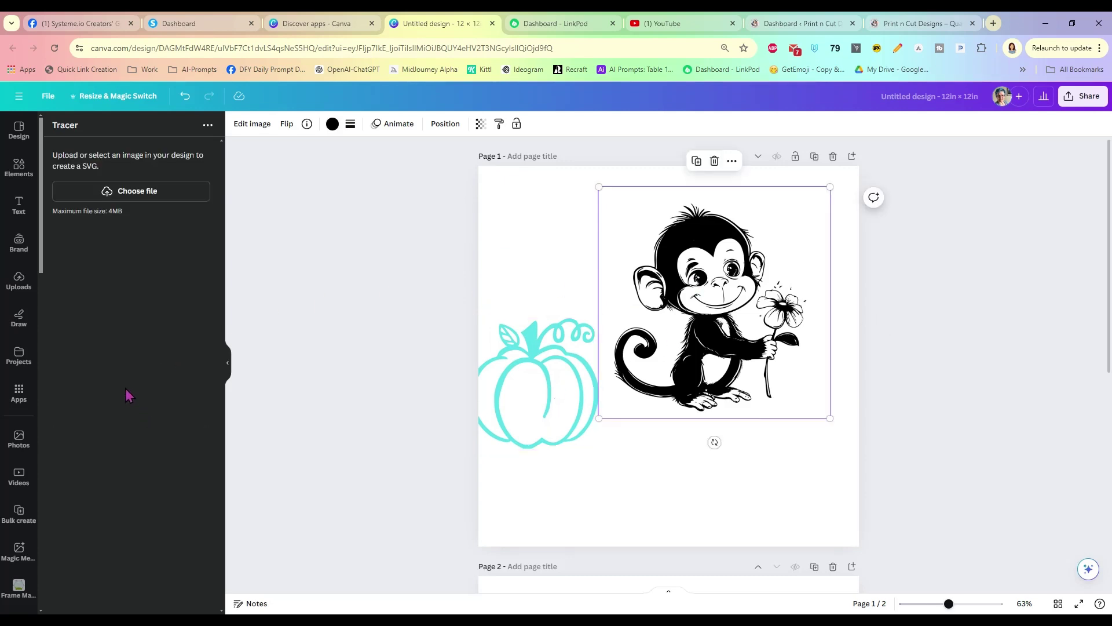
Try tracing the pumpkin wagon image from WIPTEMP and dismiss its file-too-large error
click(127, 192)
click(306, 290)
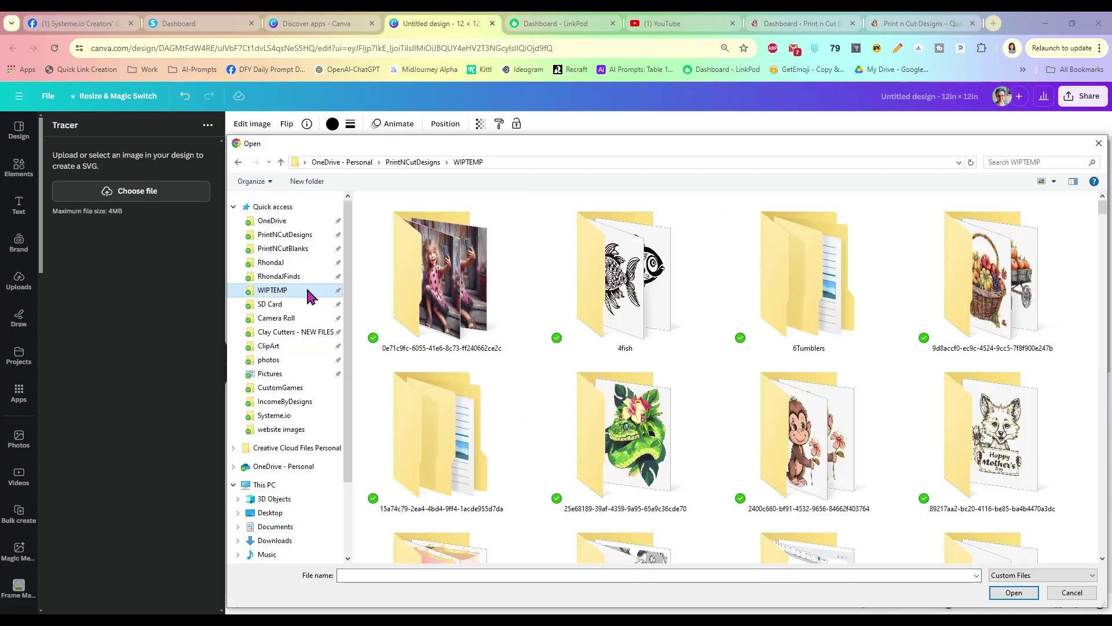
double_click(808, 435)
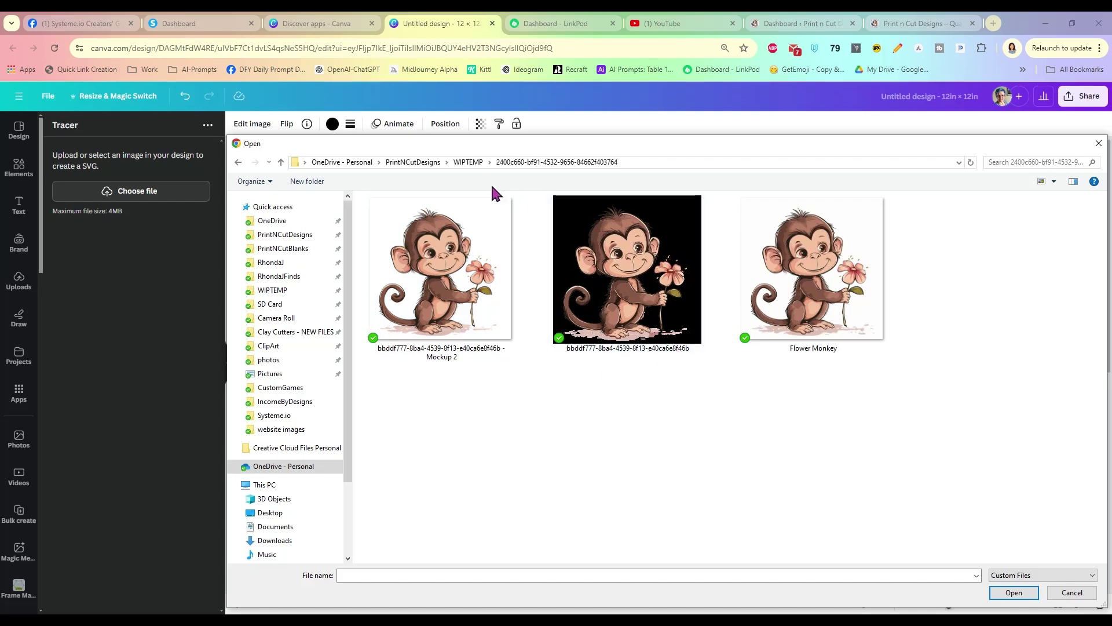
click(470, 162)
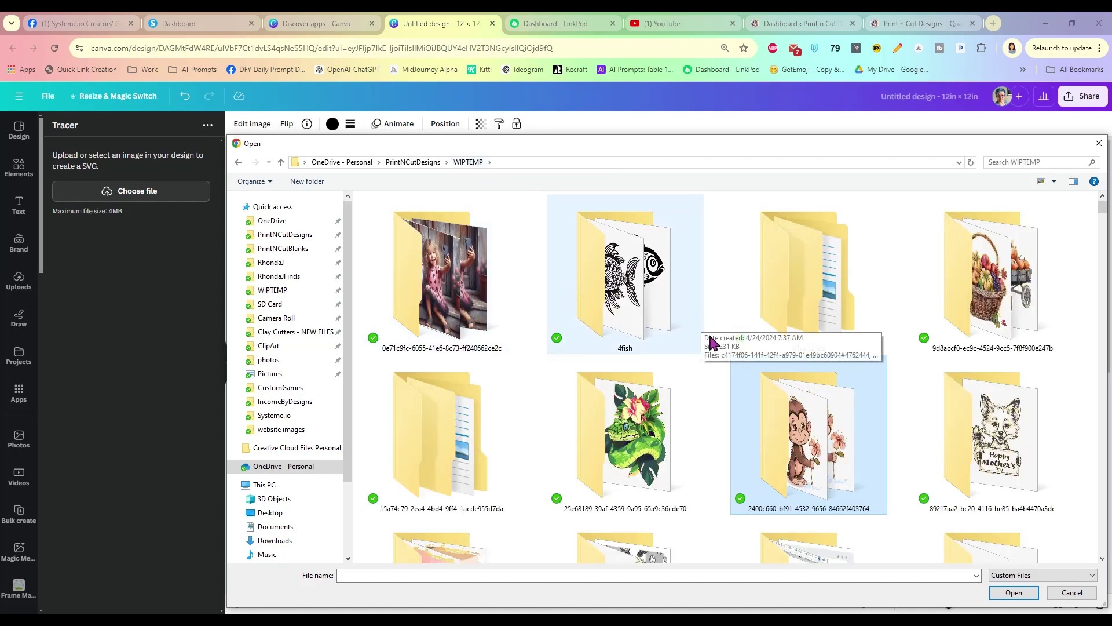
double_click(971, 305)
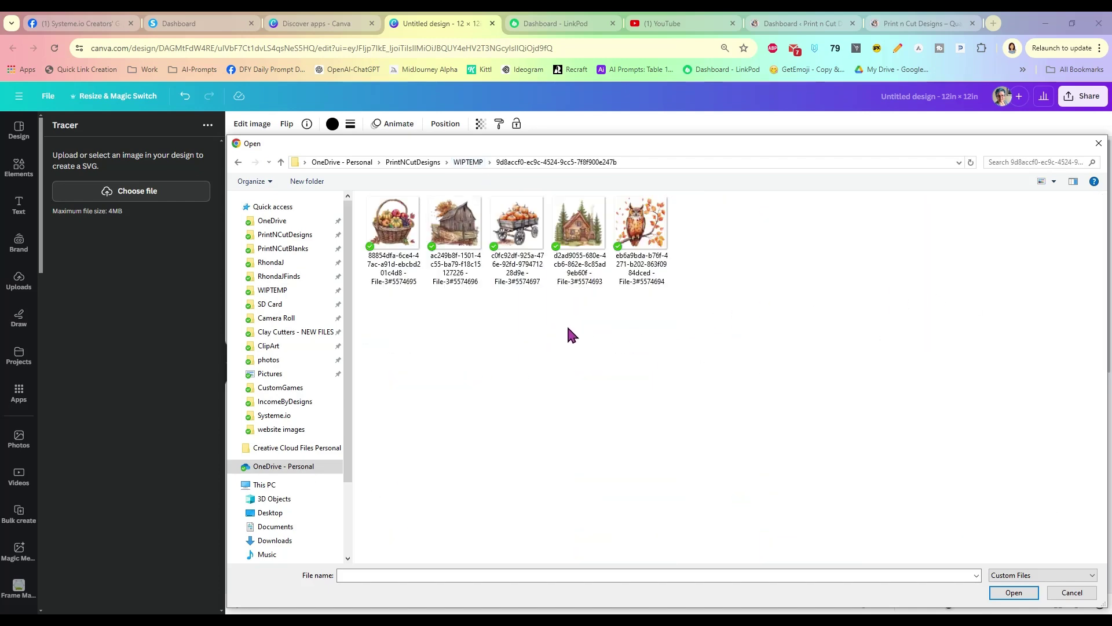
click(514, 235)
double_click(514, 234)
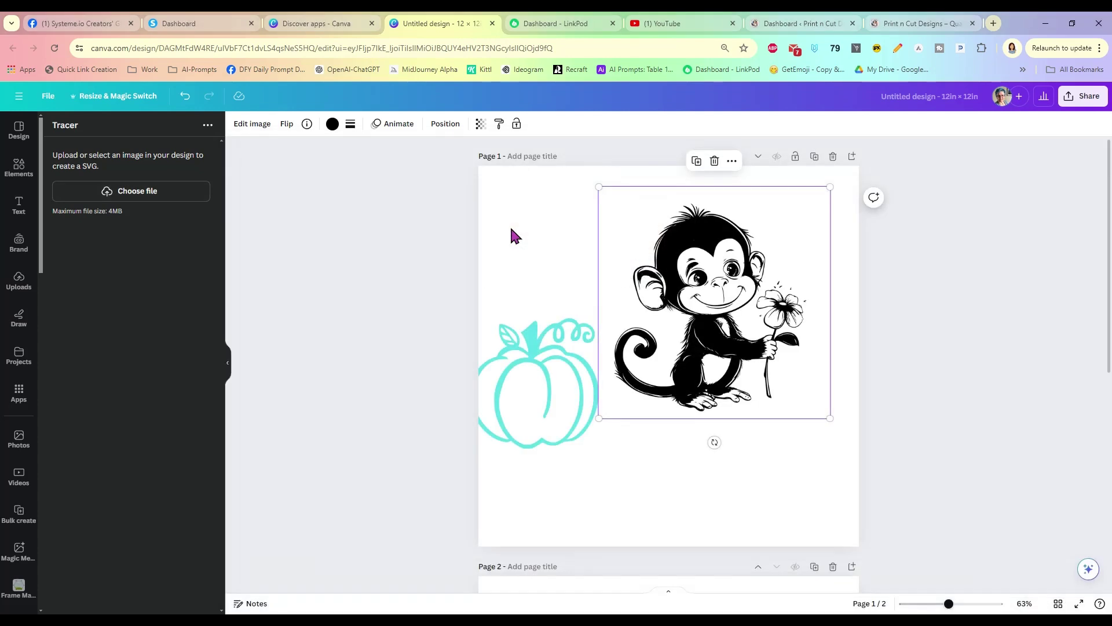
click(199, 158)
Trace the second skunk image from the WIPTEMP #4652662 folder
click(147, 194)
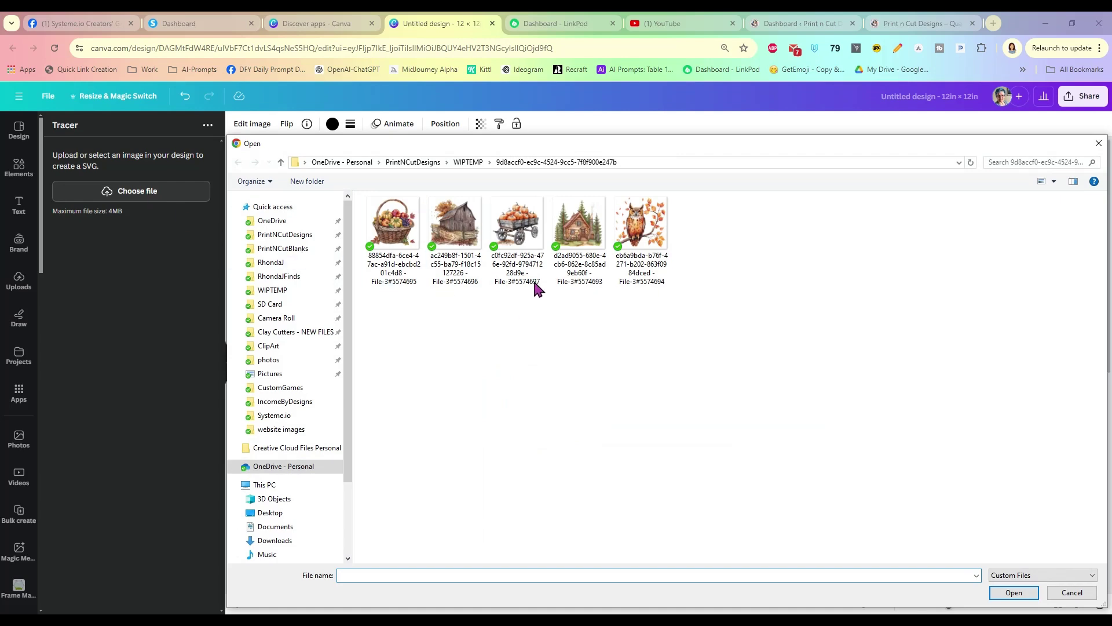
mouse_move(604, 240)
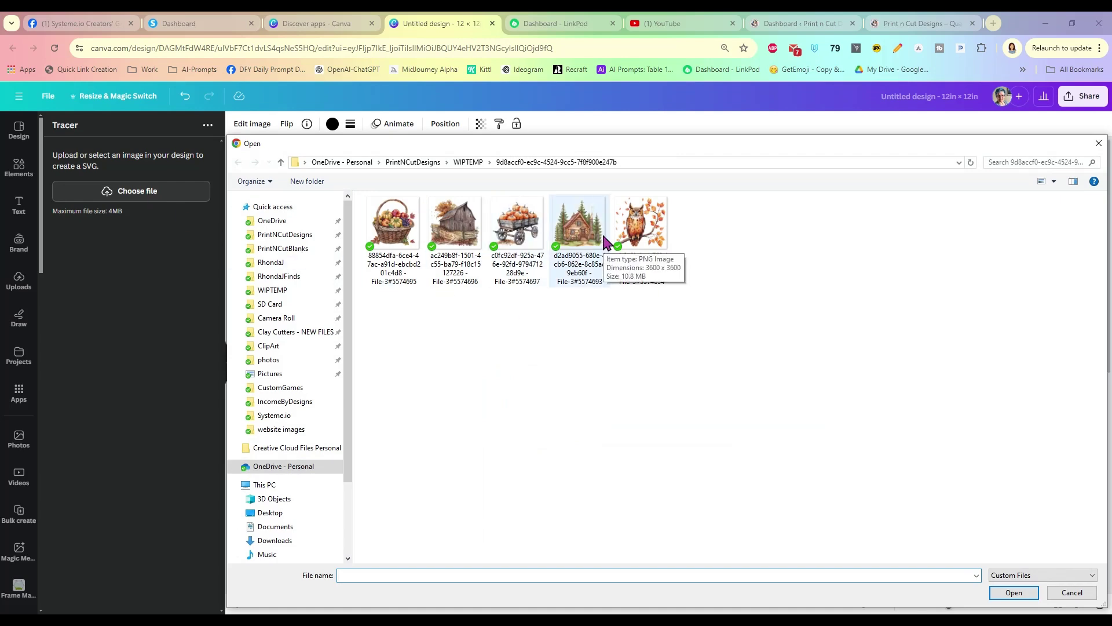
click(468, 162)
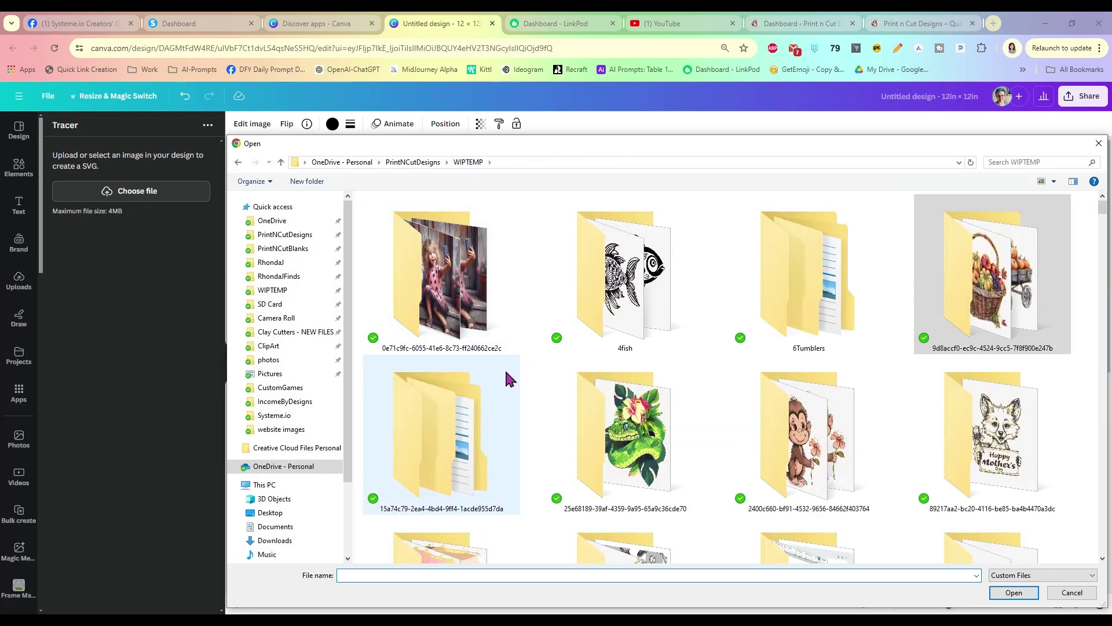
double_click(596, 399)
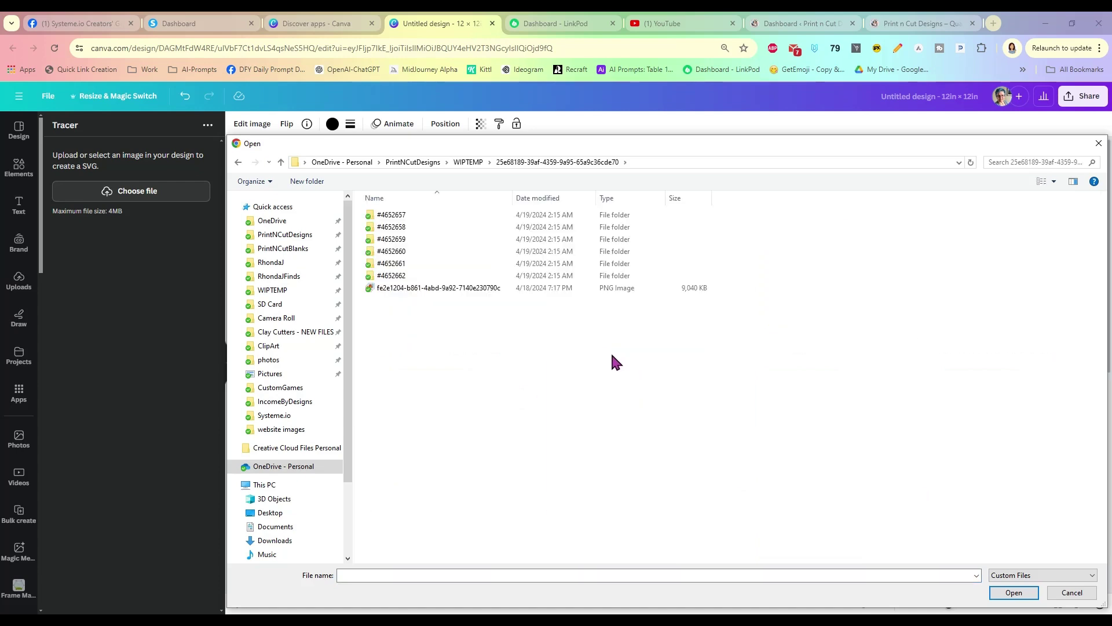
double_click(455, 276)
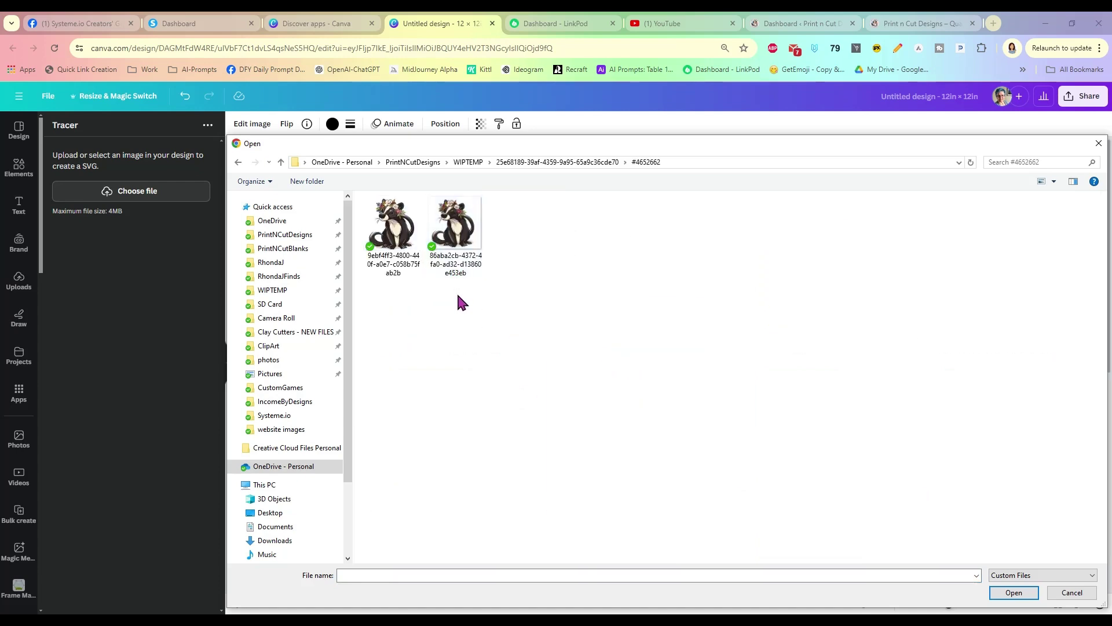
double_click(455, 242)
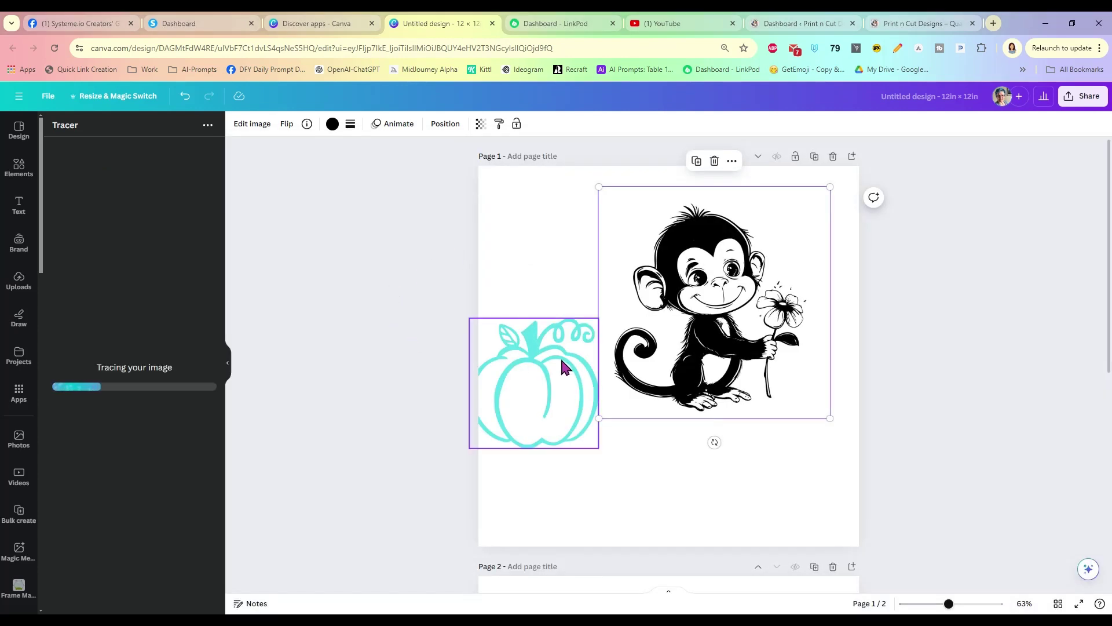
Move the pumpkin back to page 1's top-left and lower the skunk threshold to 134
drag(560, 348, 563, 211)
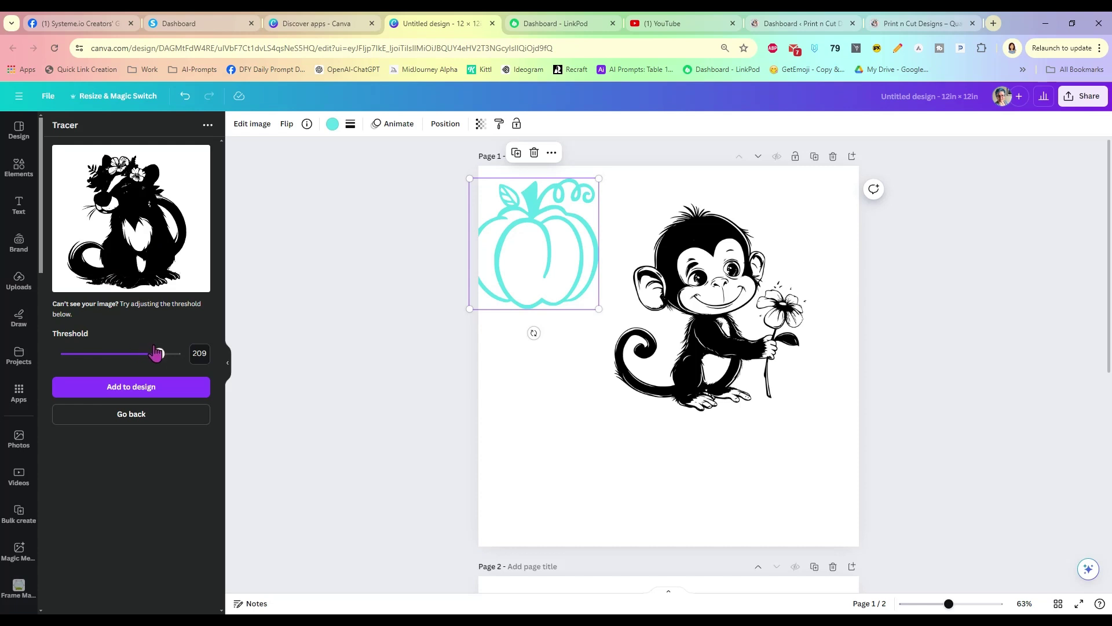
drag(159, 353, 133, 358)
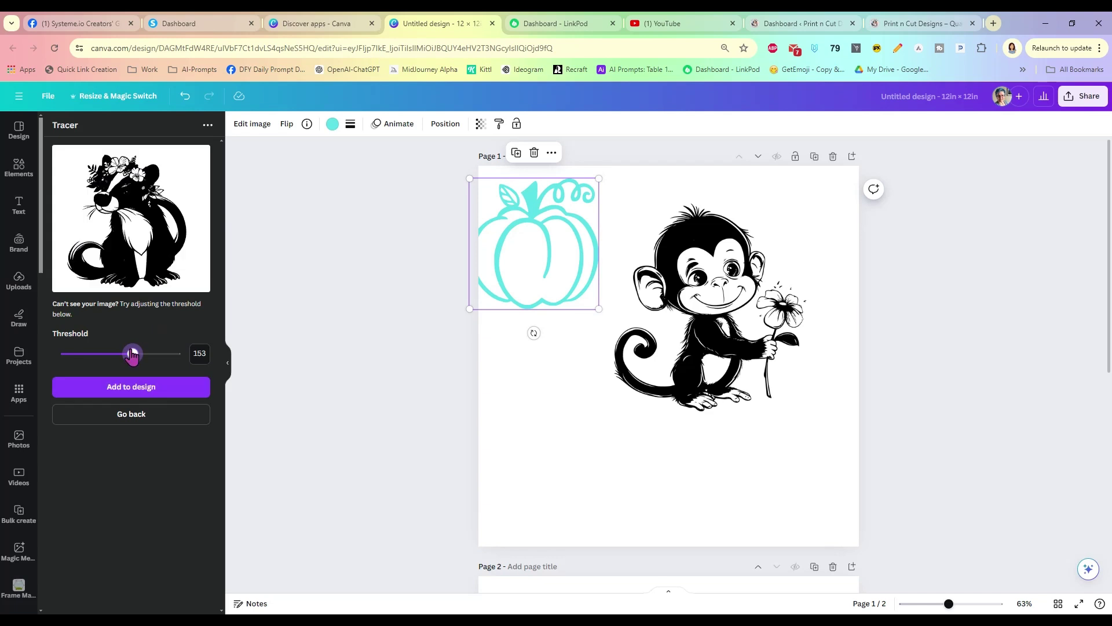
drag(133, 354, 124, 356)
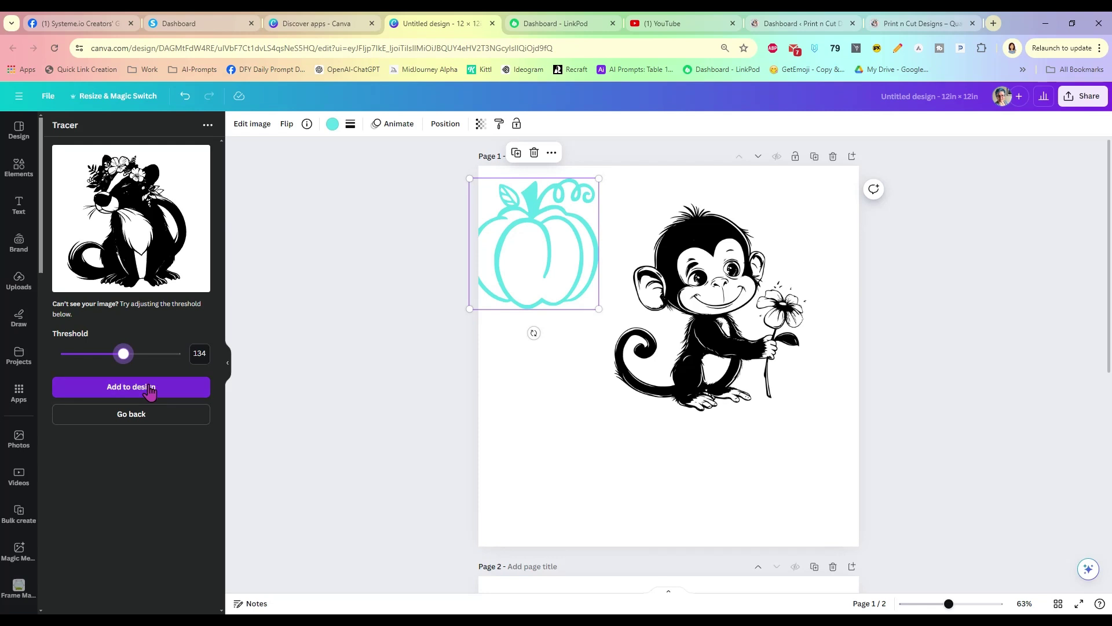
Add the traced skunk, enlarge it, and shift the monkey toward the page's right edge
click(150, 388)
mouse_move(657, 403)
mouse_down()
mouse_move(561, 463)
mouse_move(559, 478)
mouse_up()
drag(646, 509, 750, 608)
drag(679, 482, 650, 435)
drag(701, 272, 778, 244)
drag(590, 378, 611, 343)
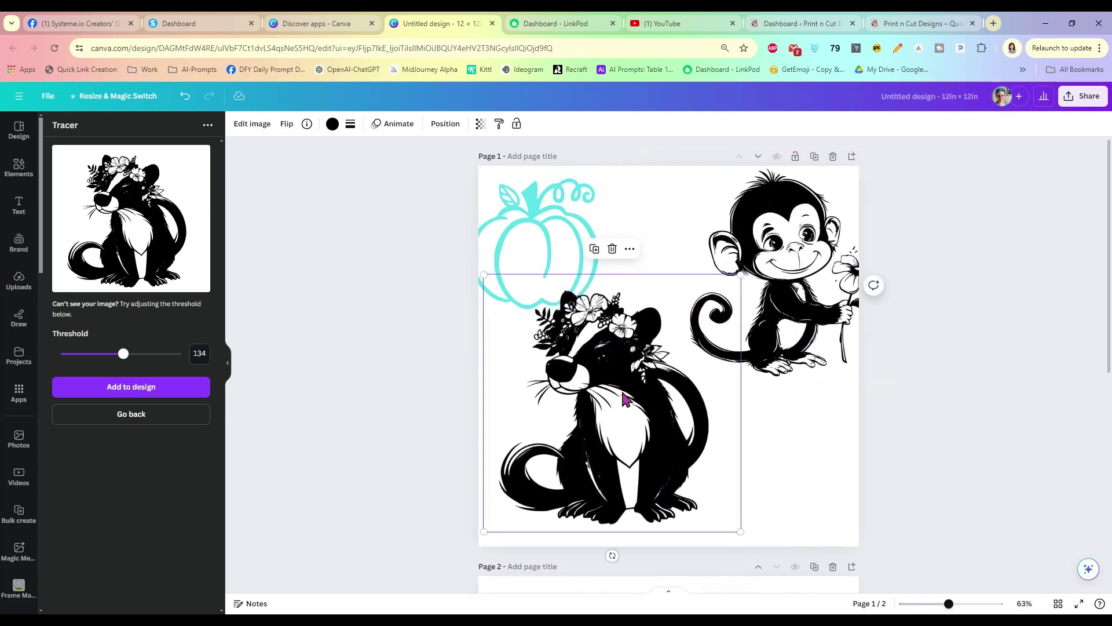
Move the skunk onto page 2 and enlarge it to fill the page
scroll(645, 279, down, 3)
drag(645, 279, 661, 582)
scroll(814, 460, down, 3)
drag(609, 270, 582, 257)
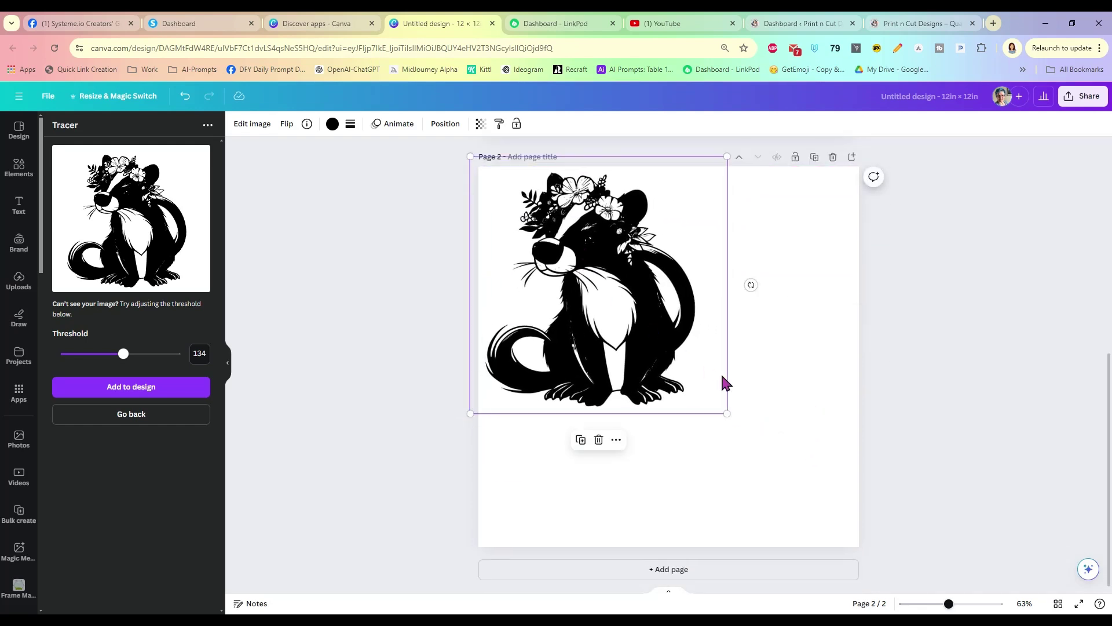
drag(726, 411, 845, 577)
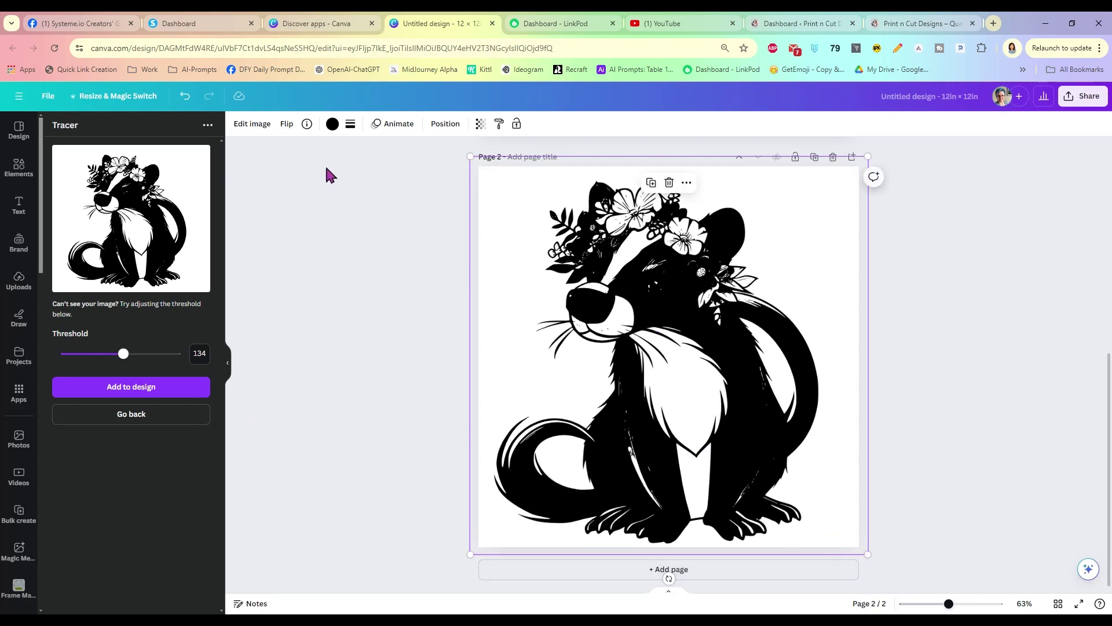
click(332, 124)
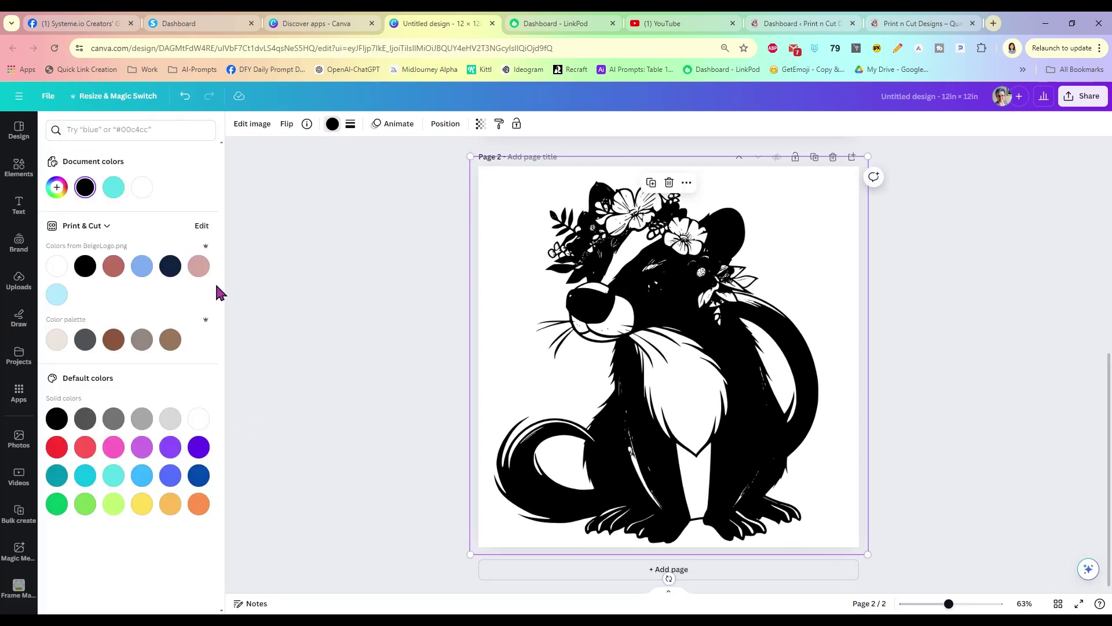
Try rose and grey on the skunk, then set it back to black and close the colours
click(114, 268)
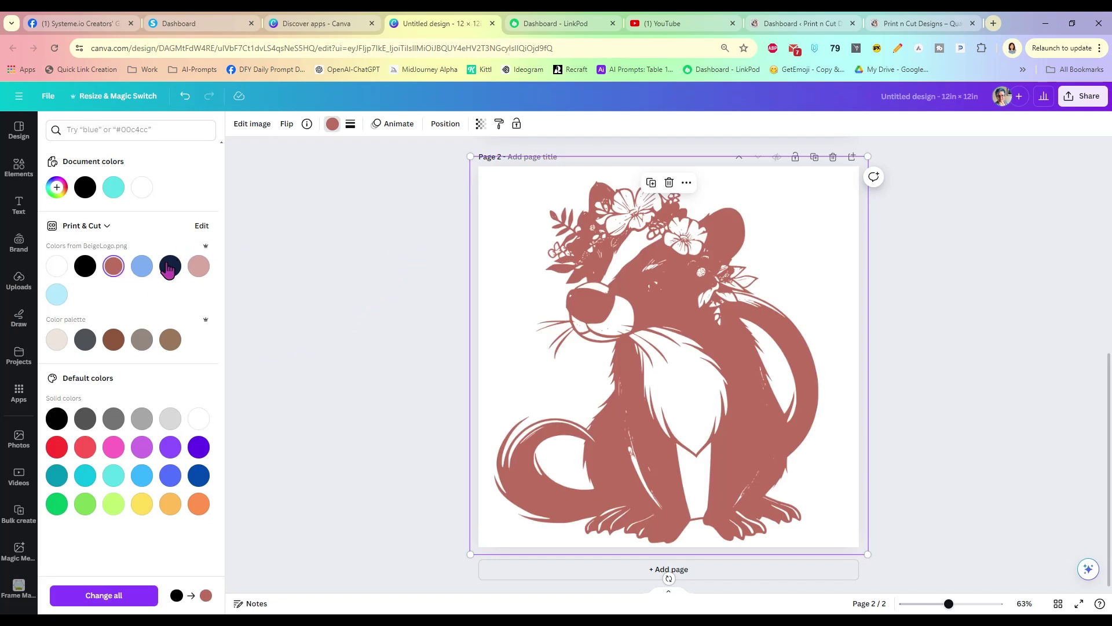
click(142, 418)
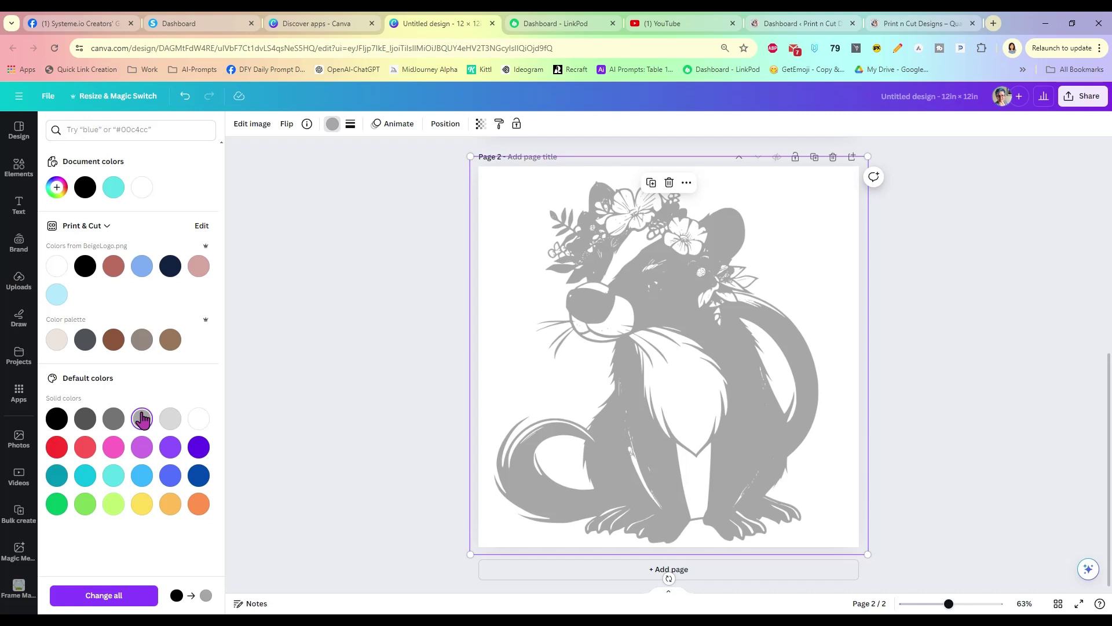
click(57, 419)
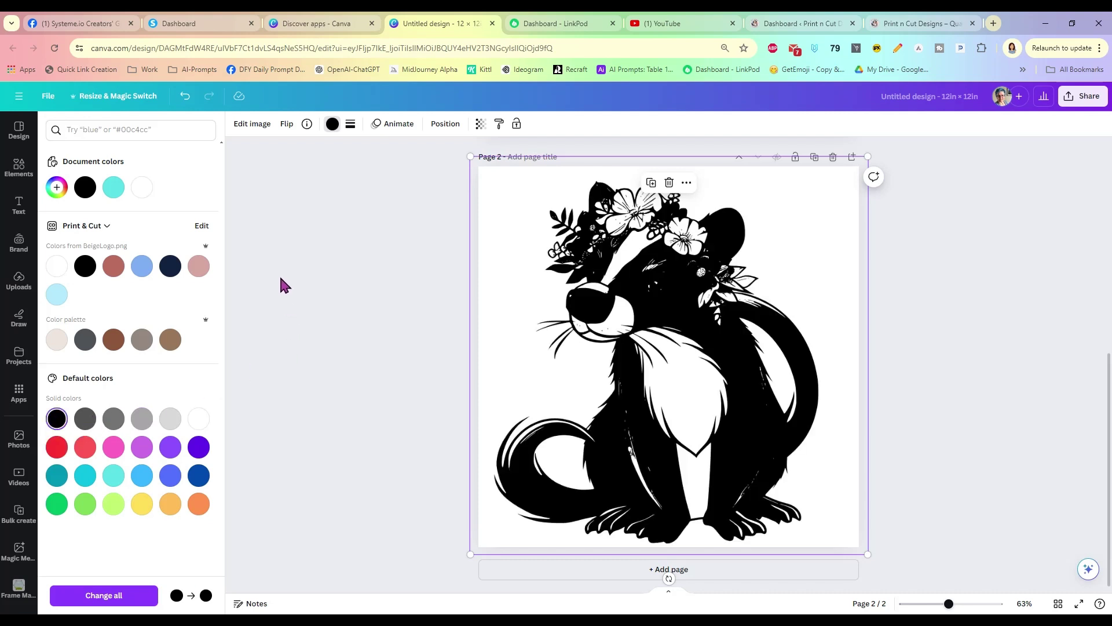
key(Escape)
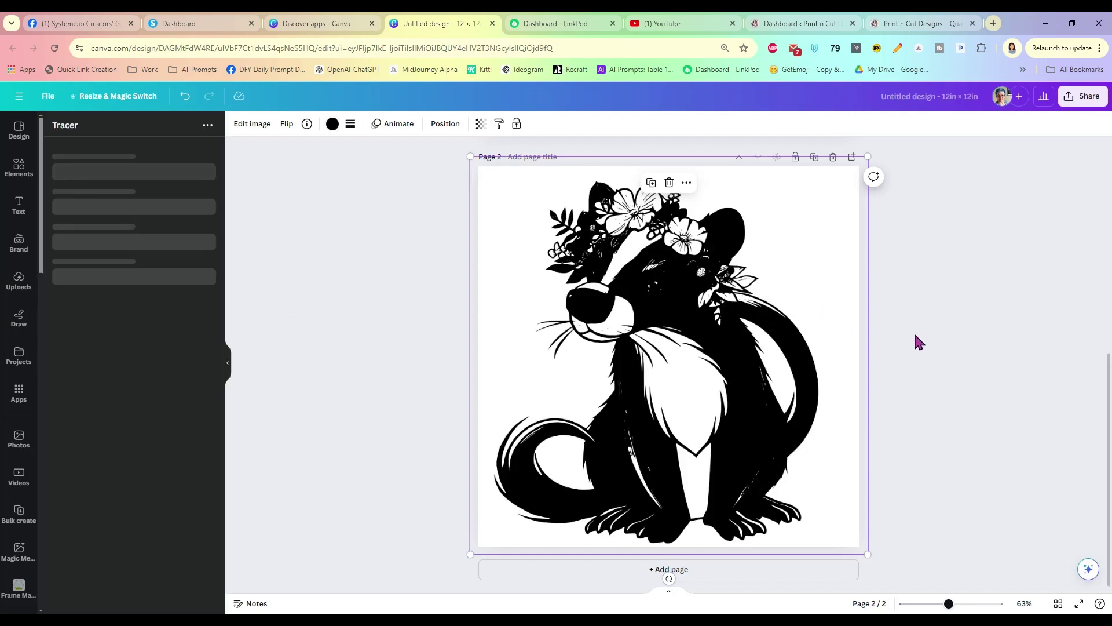
Swap positions on page 1: pumpkin to the top right, monkey enlarged at top-left
scroll(913, 332, up, 7)
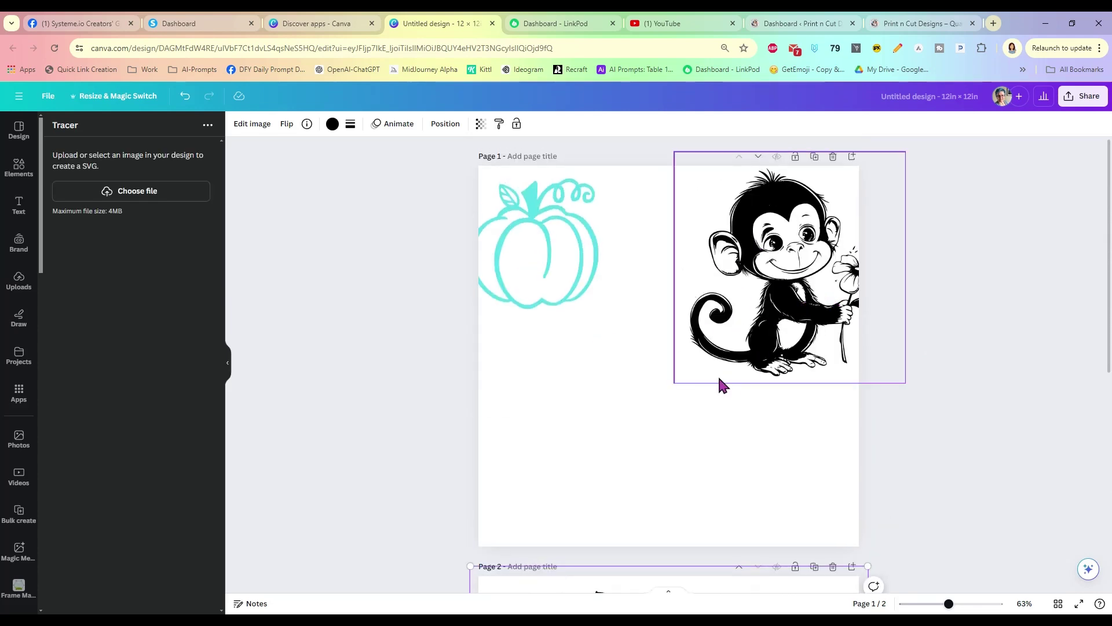
click(768, 346)
drag(768, 346, 586, 483)
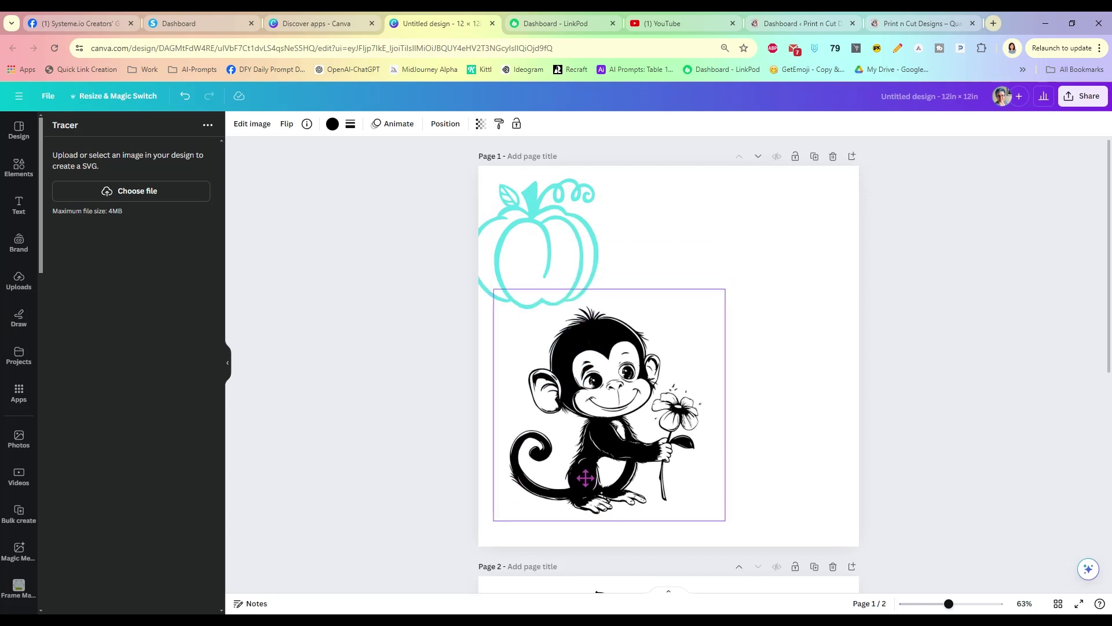
click(542, 193)
drag(541, 193, 754, 211)
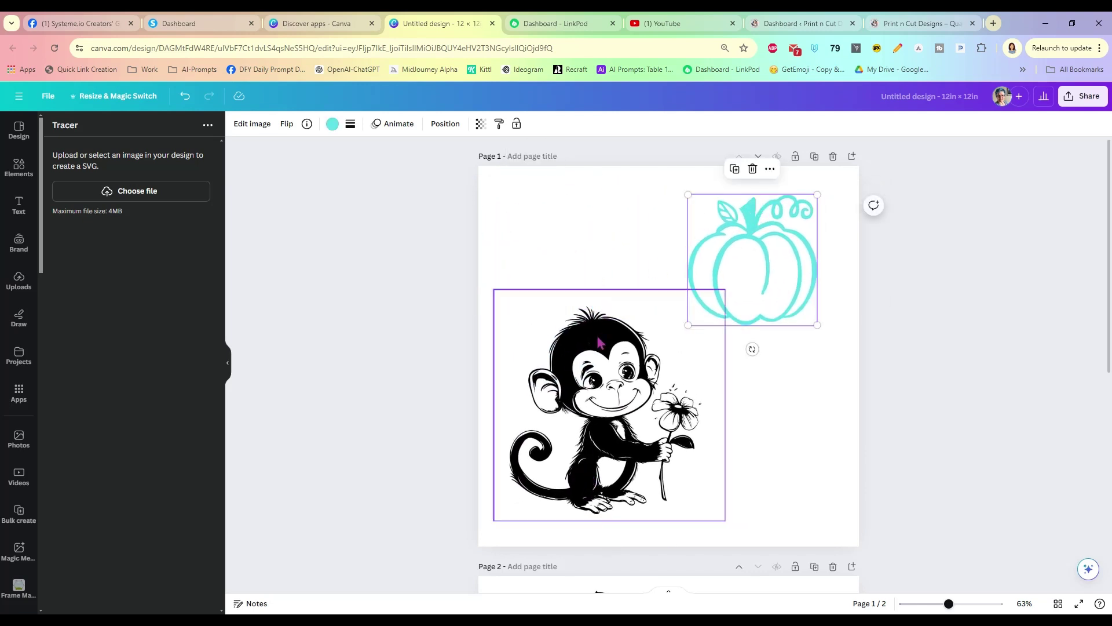
drag(593, 334, 590, 250)
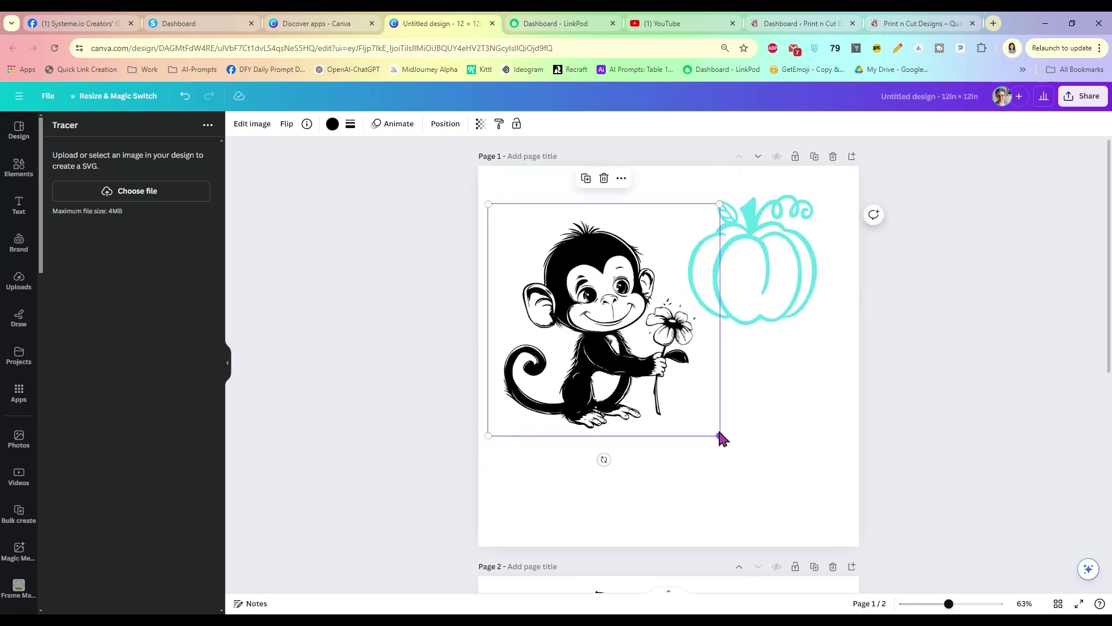
drag(720, 436, 807, 523)
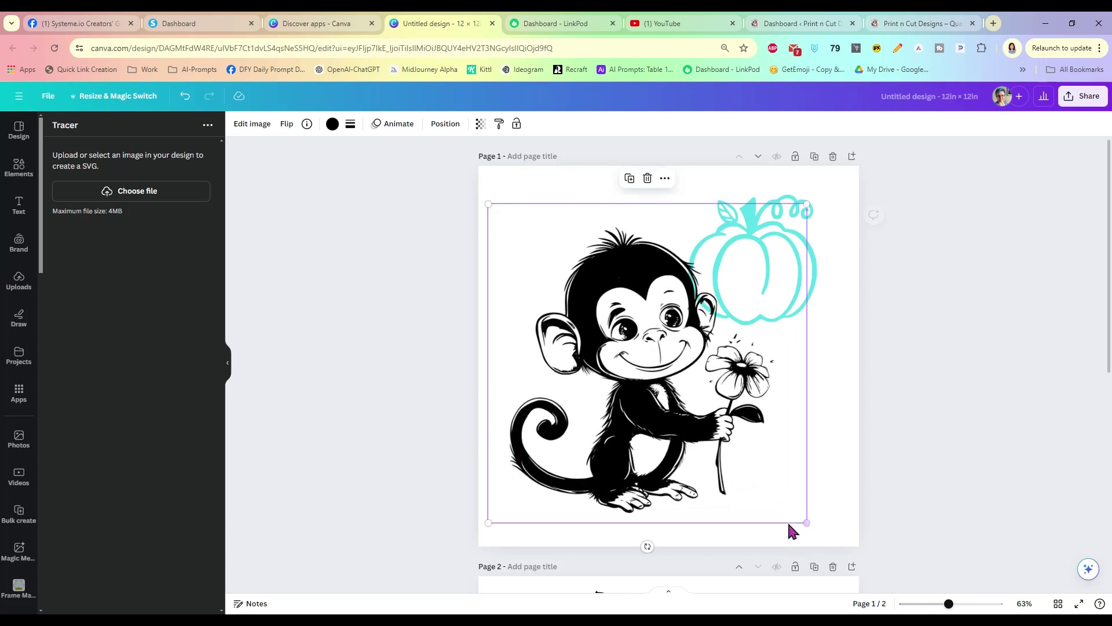
Fine-tune the pumpkin into the top-right corner and nudge the monkey left and up
click(809, 252)
drag(809, 256, 844, 228)
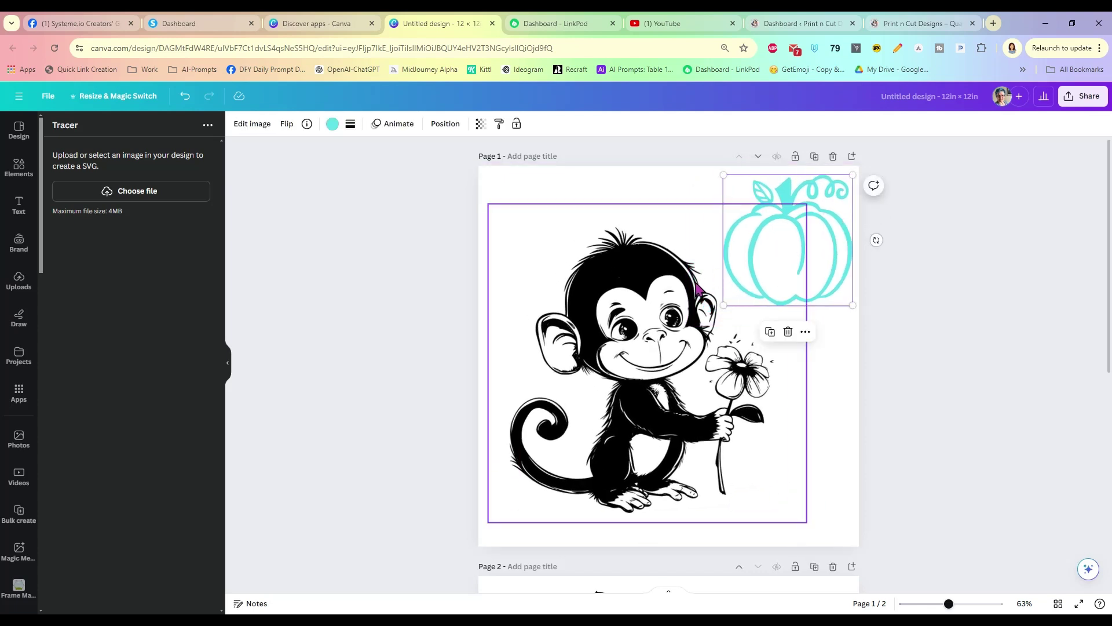
drag(697, 290, 677, 294)
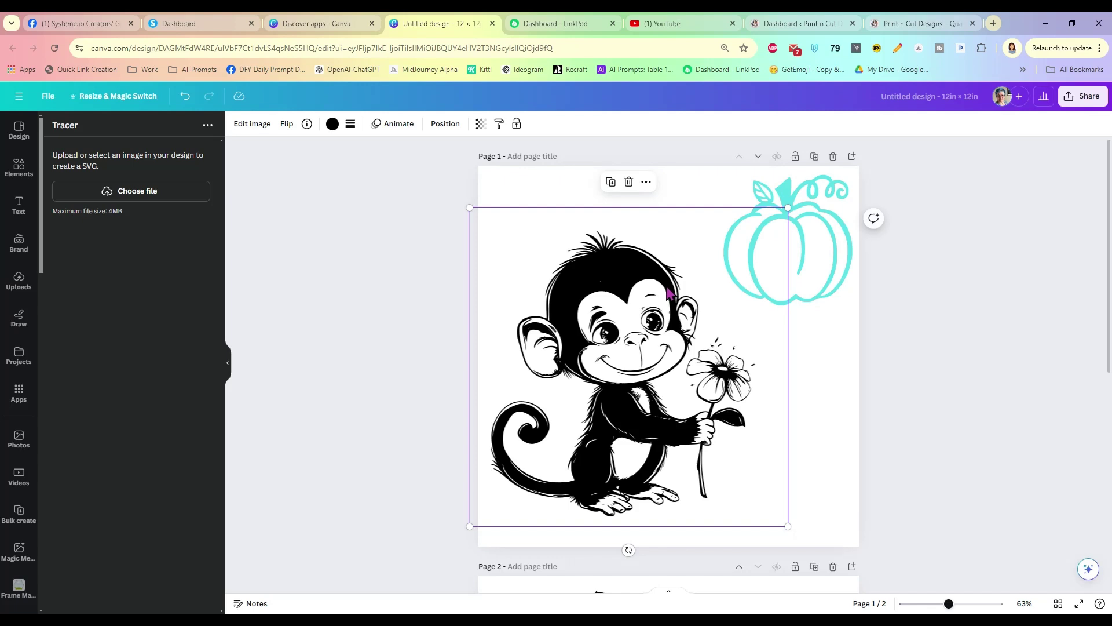
click(811, 228)
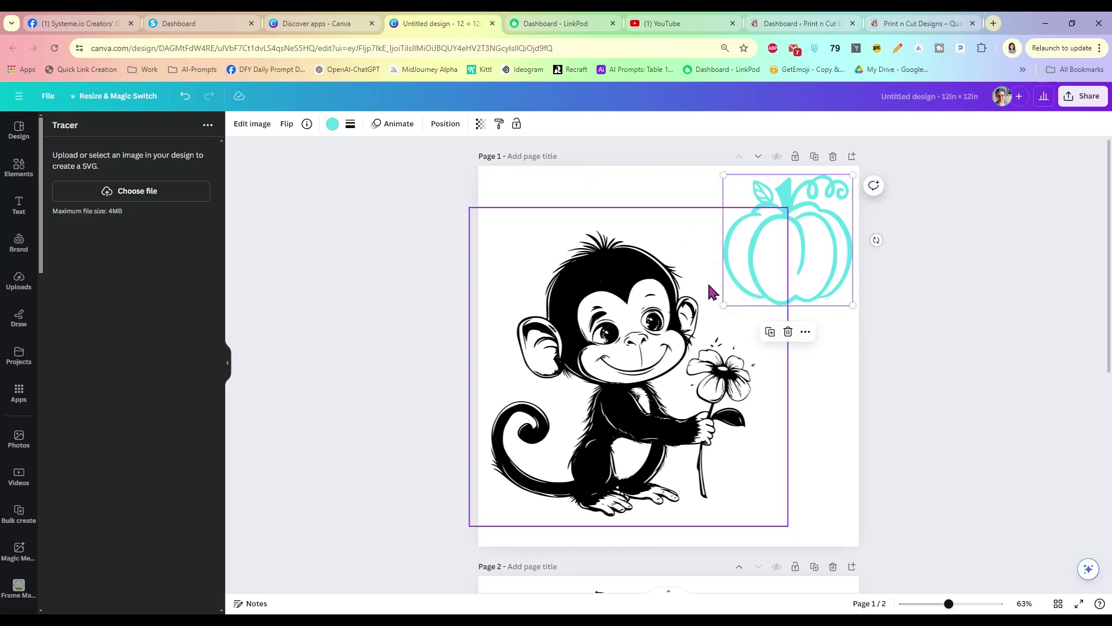
mouse_move(641, 282)
mouse_down()
mouse_move(718, 336)
mouse_move(941, 290)
mouse_move(650, 265)
mouse_up()
Delete the monkey, then enlarge the teal pumpkin and centre it on page 1
key(Delete)
click(773, 220)
drag(772, 221, 556, 226)
drag(628, 303, 817, 496)
drag(657, 290, 666, 304)
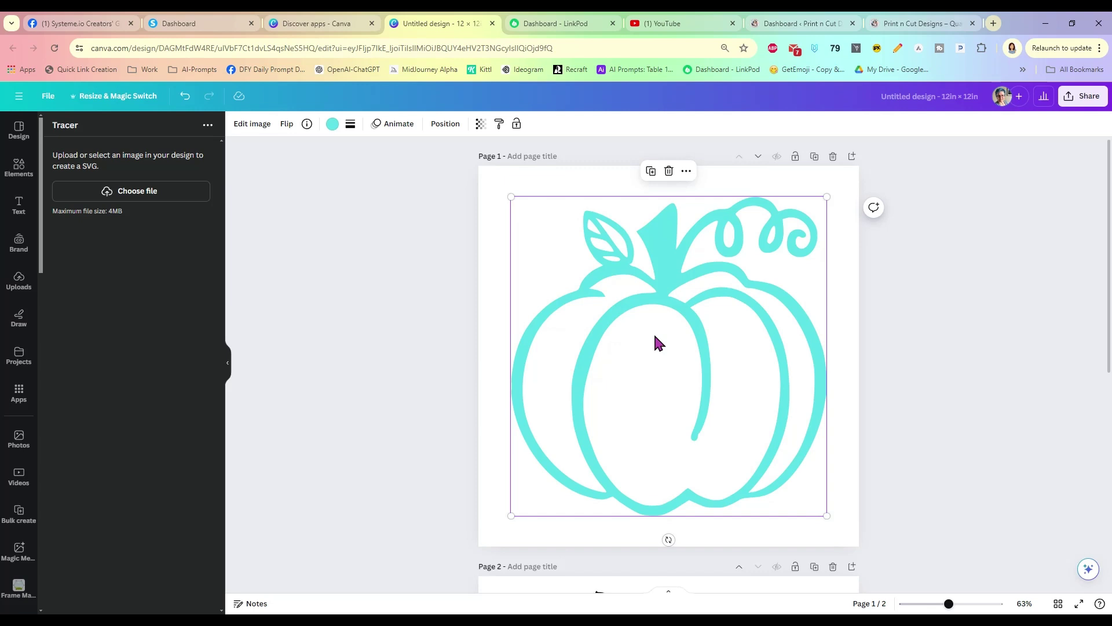
Turn the pumpkin black and enlarge it to fill the centre of the page
click(334, 125)
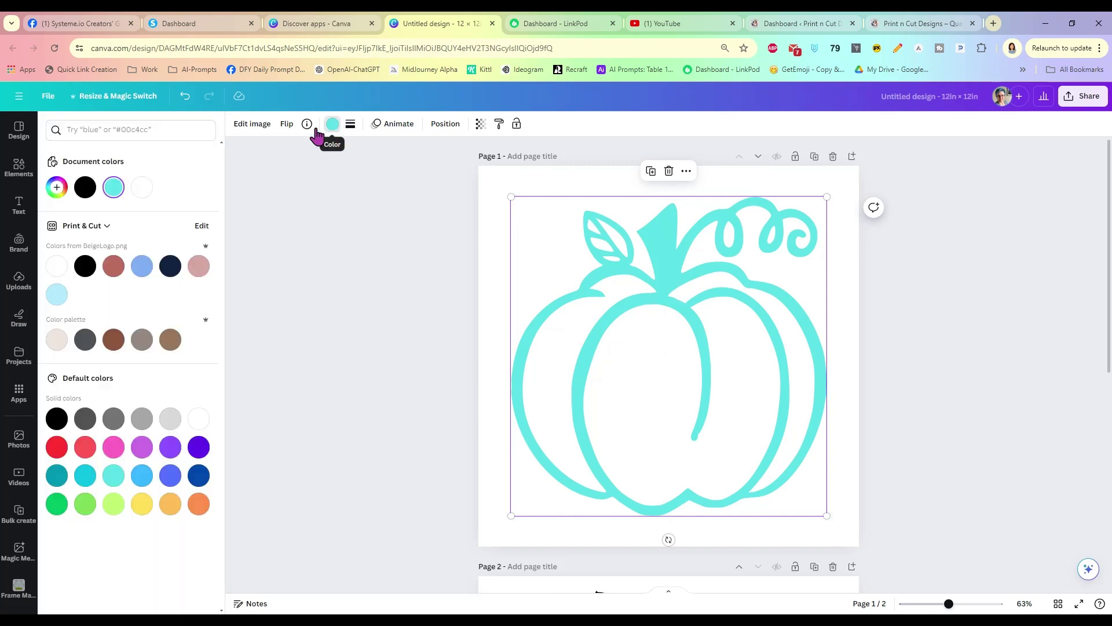
click(85, 187)
key(Escape)
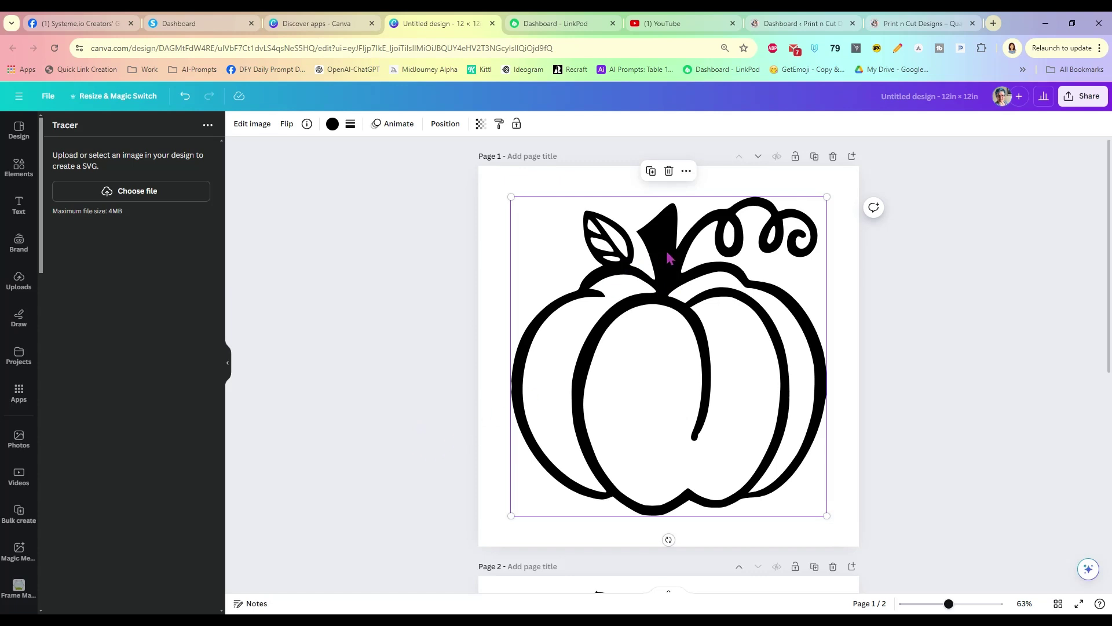
drag(663, 247, 638, 223)
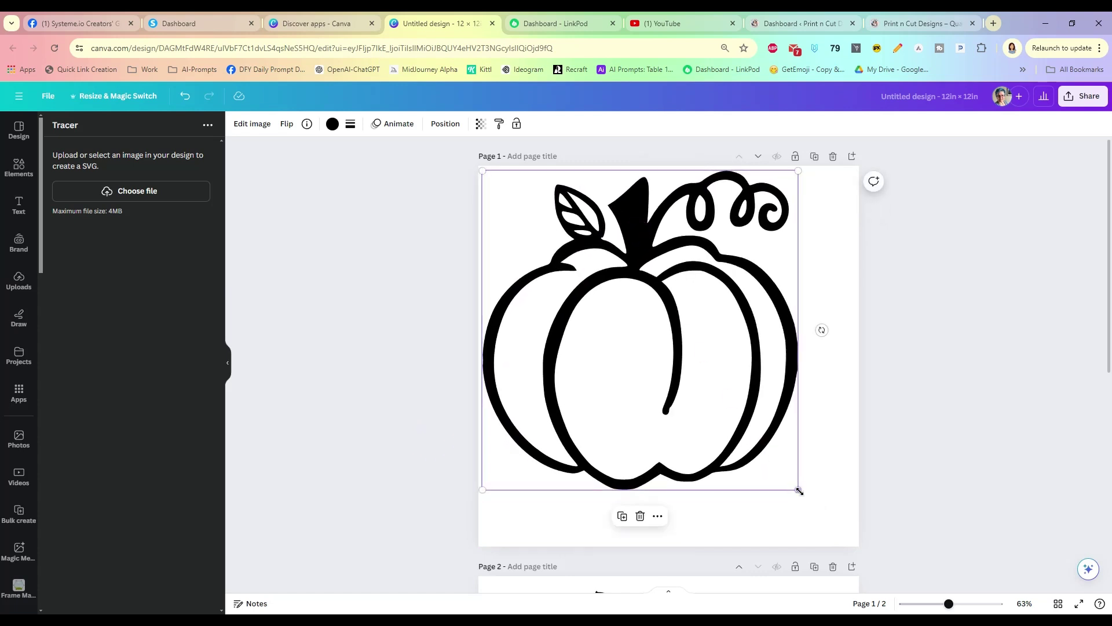
drag(803, 489, 847, 534)
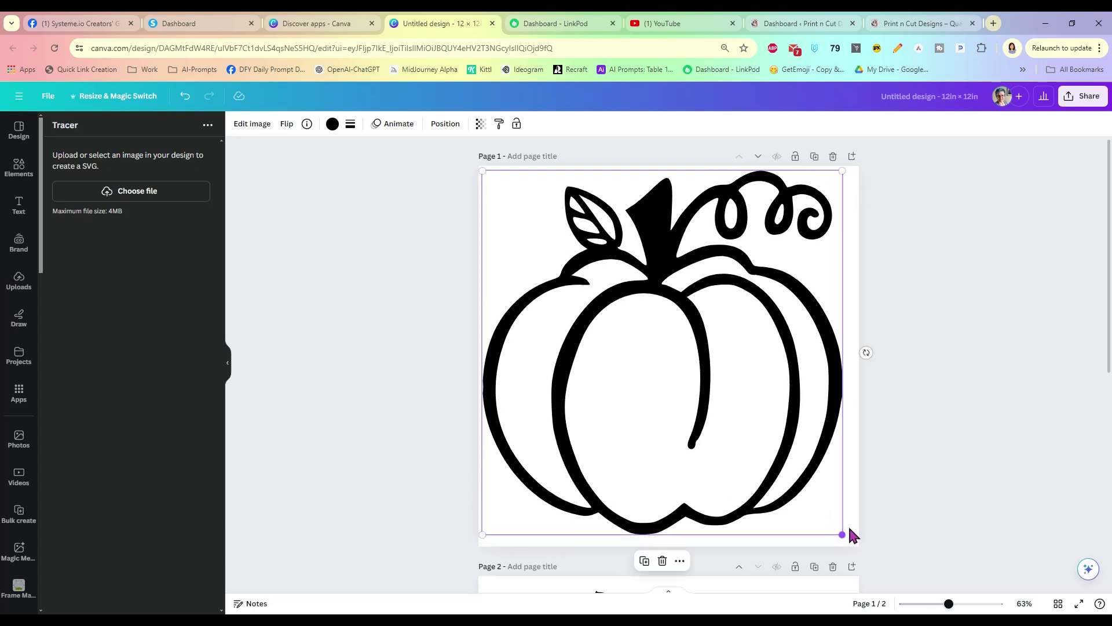
drag(670, 287, 675, 293)
Recolour the pumpkin light blue, shrink it to about 5.9 × 5.9, and place it top-right
click(332, 123)
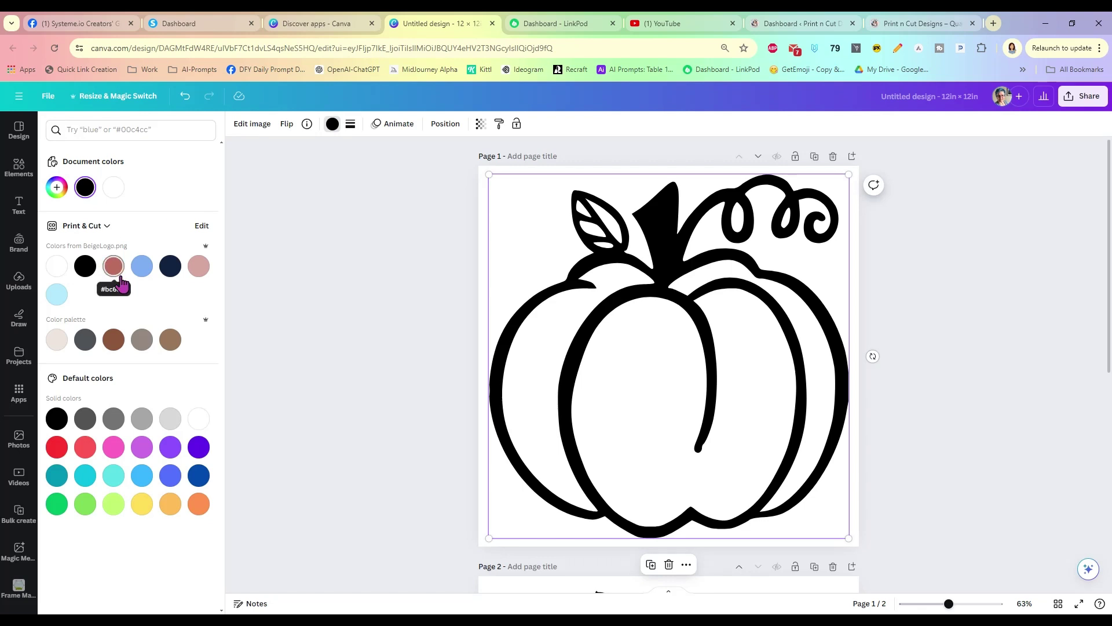
click(142, 268)
key(Escape)
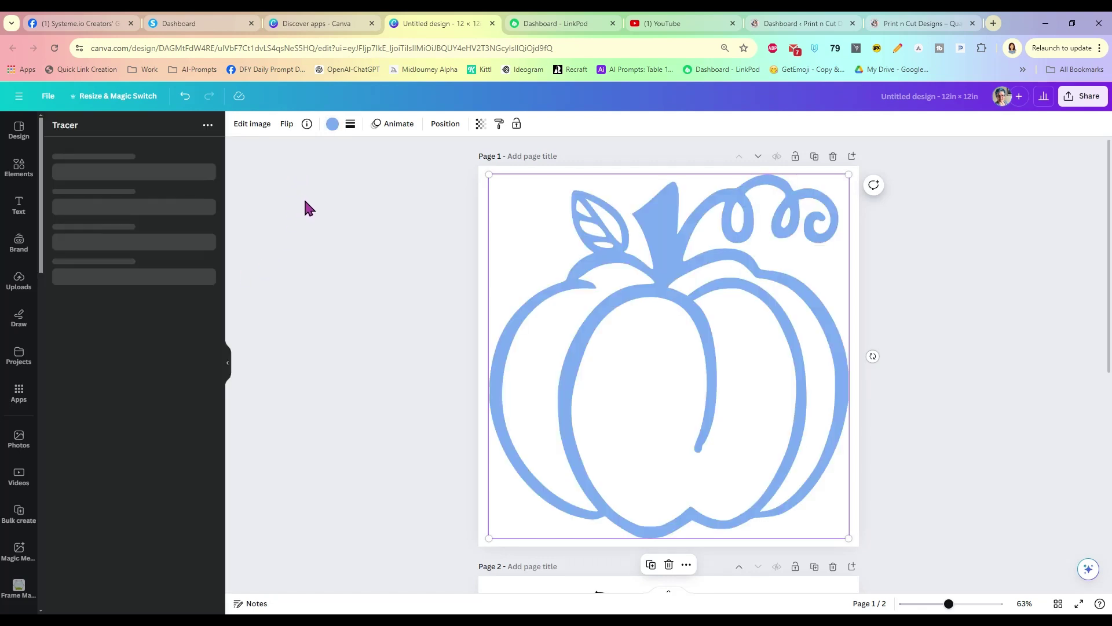
drag(670, 245, 663, 243)
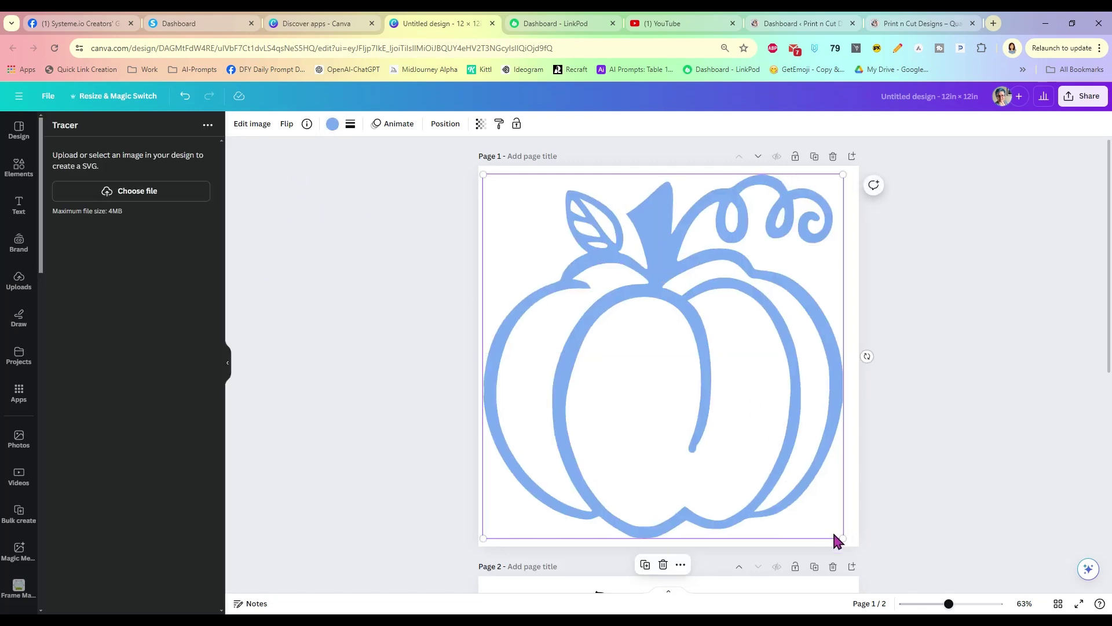
drag(841, 533, 628, 317)
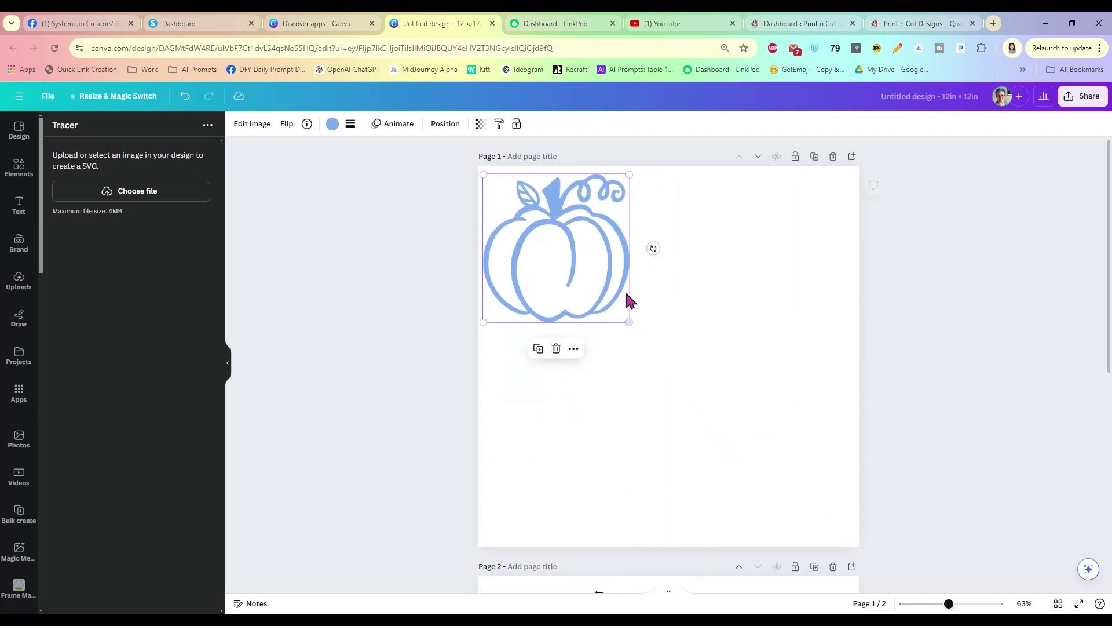
drag(558, 211, 772, 206)
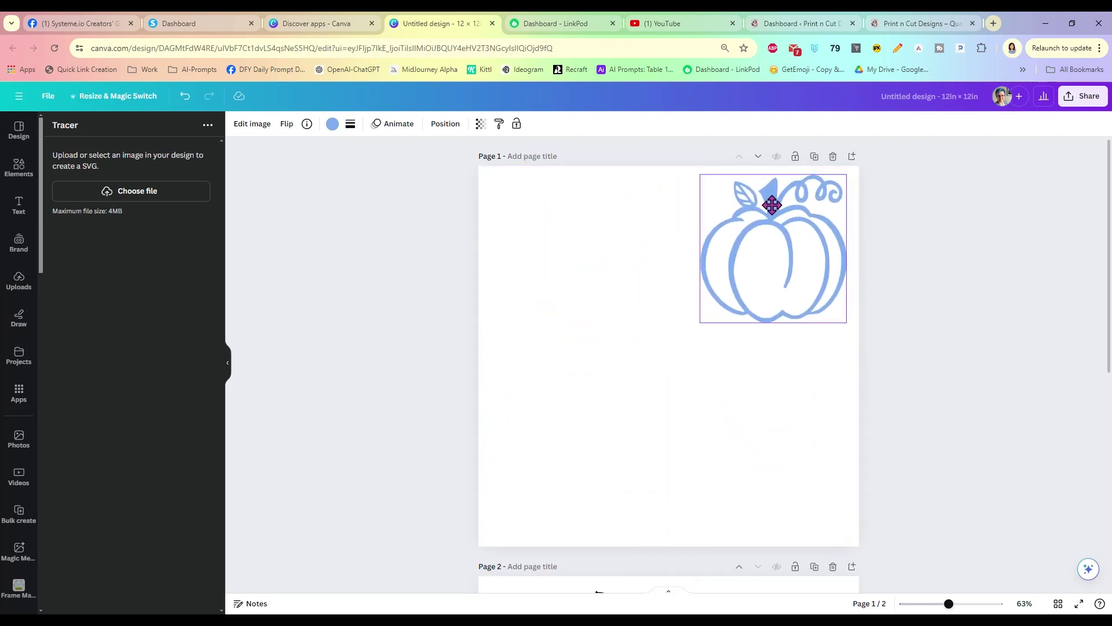
Shrink the black skunk on page 2 and drag it up onto page 1
click(484, 257)
scroll(565, 343, down, 1)
scroll(565, 345, down, 6)
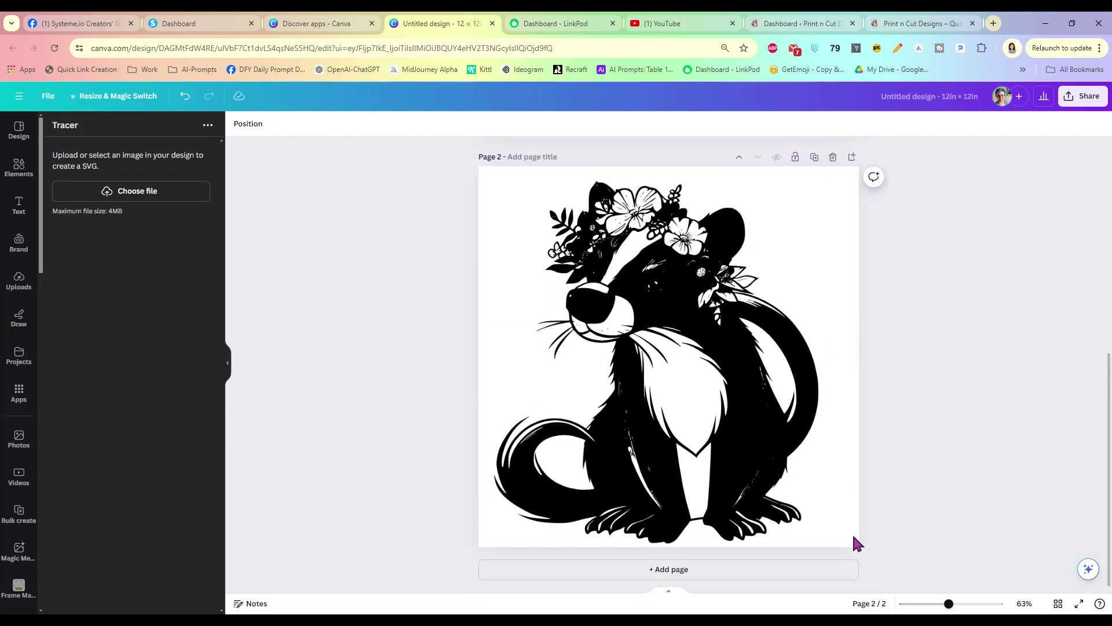
click(829, 510)
drag(869, 555, 655, 330)
scroll(751, 462, up, 2)
scroll(752, 462, down, 2)
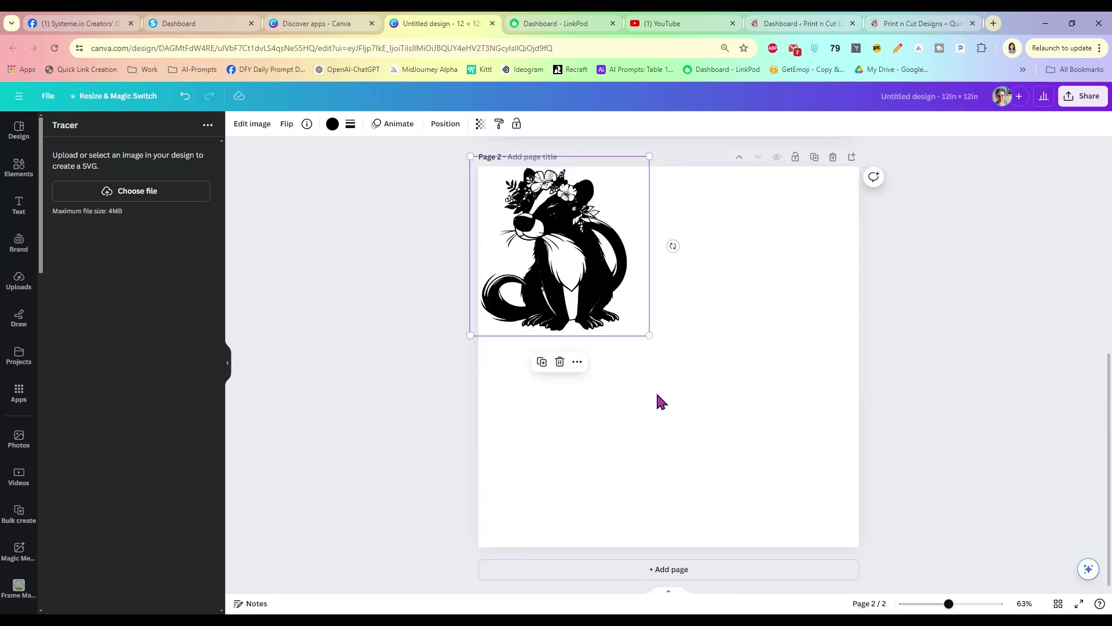
scroll(649, 393, up, 5)
drag(553, 532, 586, 270)
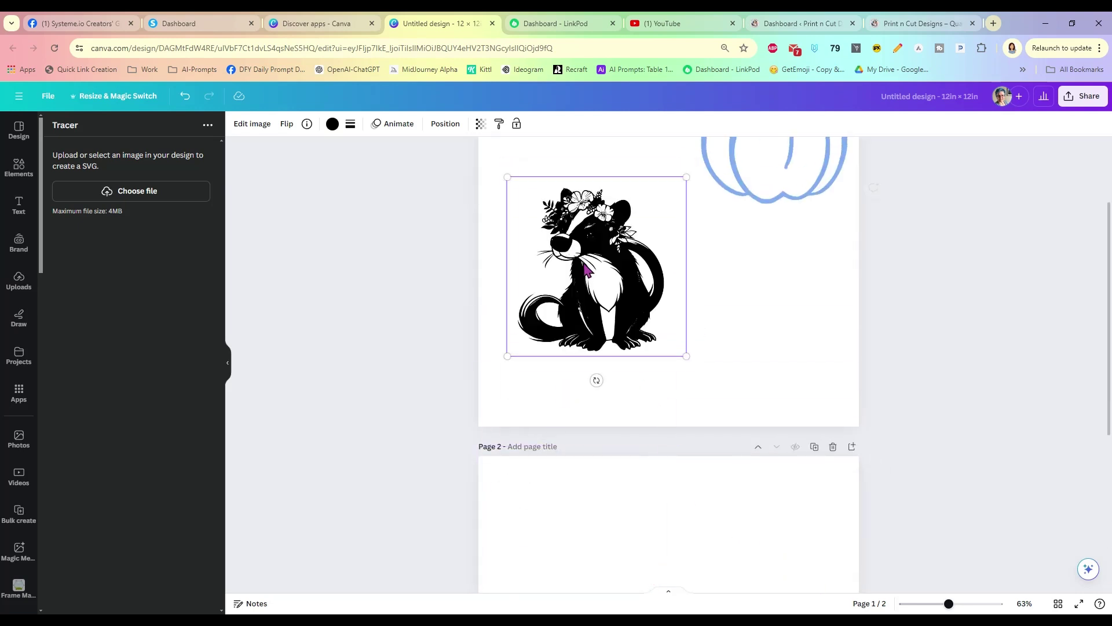
Enlarge the skunk to about 10.4 × 10.4 and nudge it beneath the pumpkin
click(715, 331)
scroll(714, 331, up, 2)
drag(587, 324, 574, 221)
drag(672, 367, 805, 542)
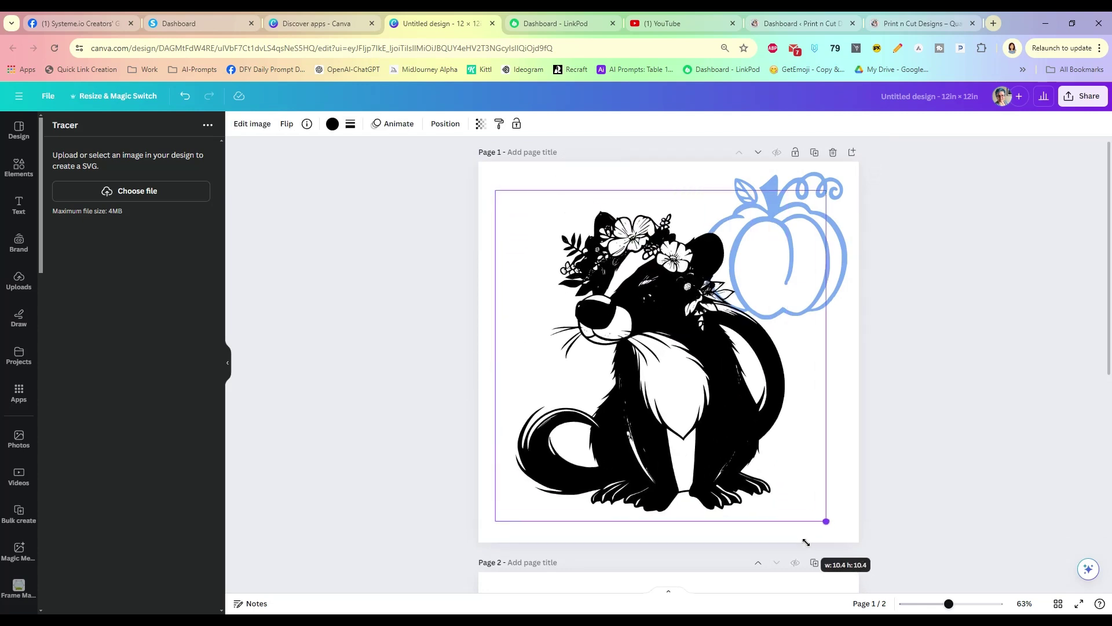
drag(718, 400, 703, 403)
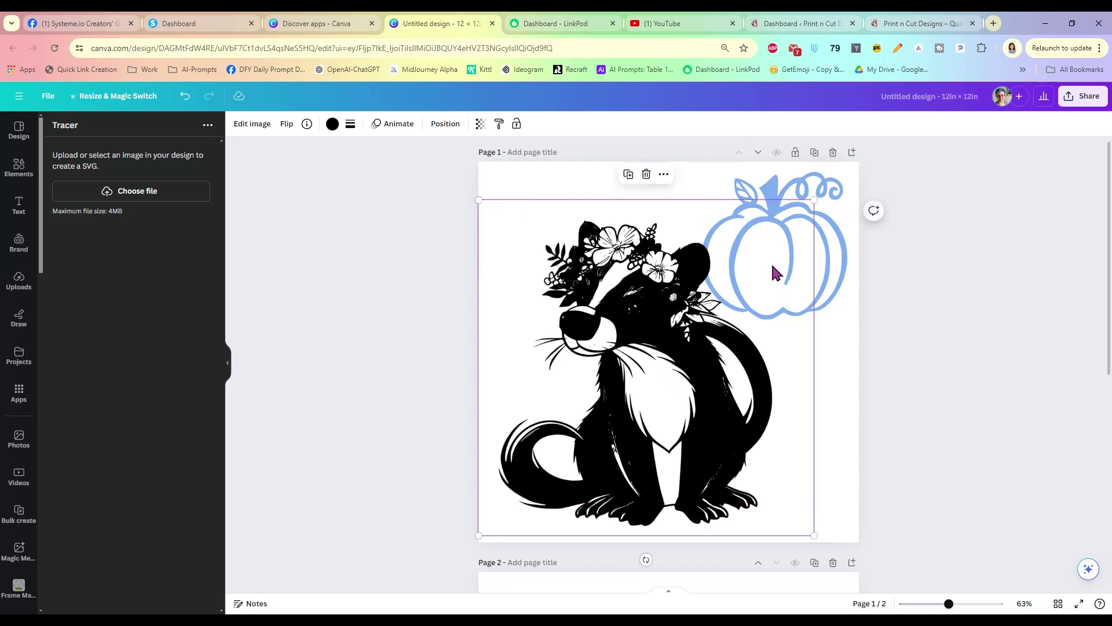
click(783, 209)
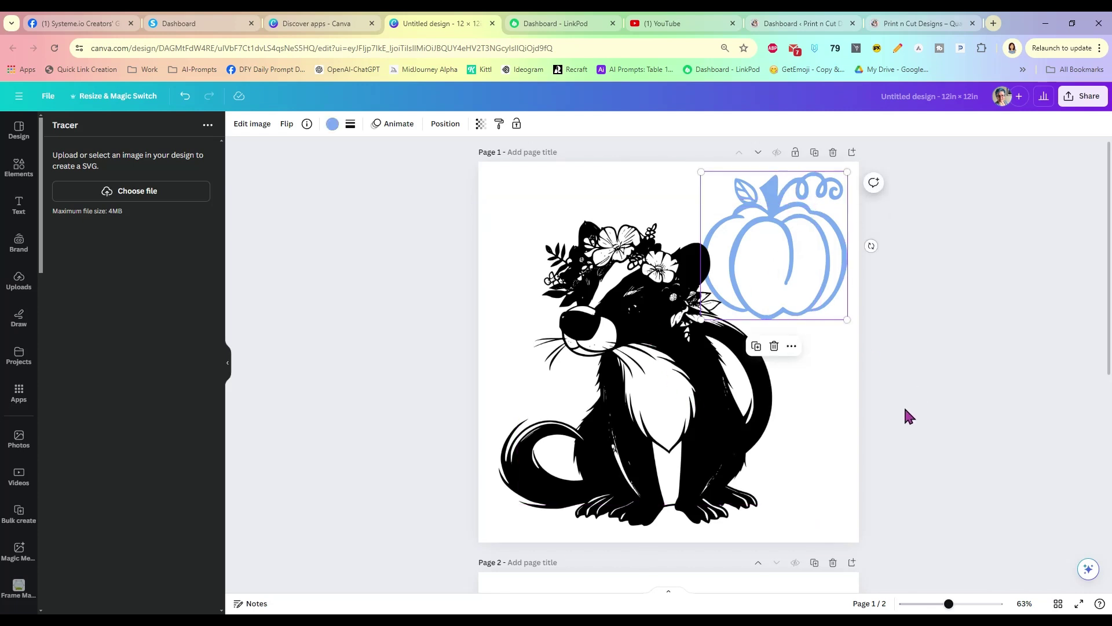